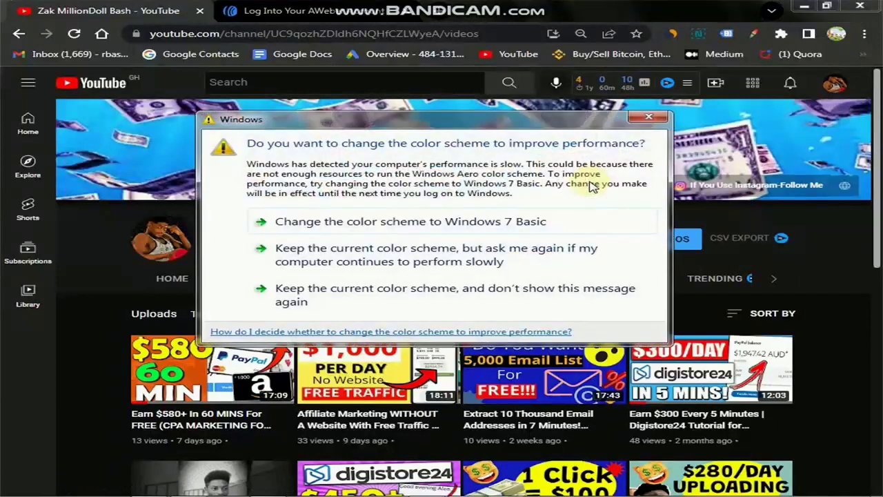
Close the Windows colour-scheme prompt and scroll down the channel's Videos tab.
click(652, 117)
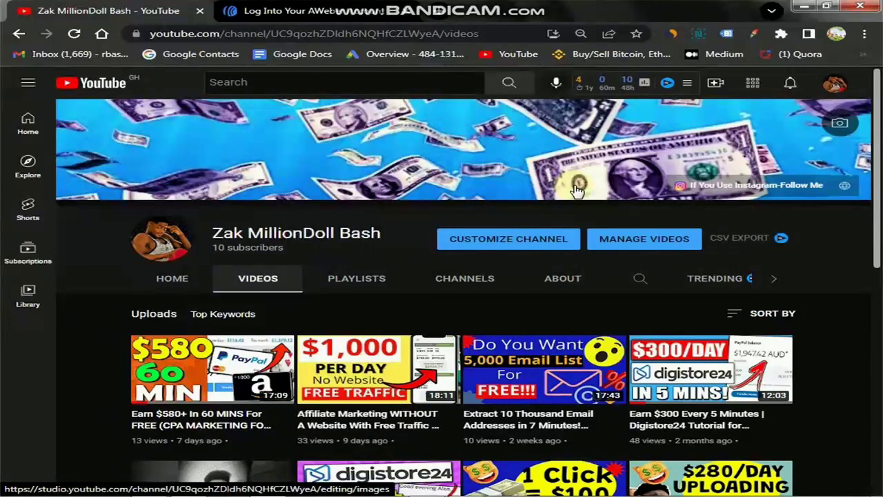
scroll(416, 393, down, 2)
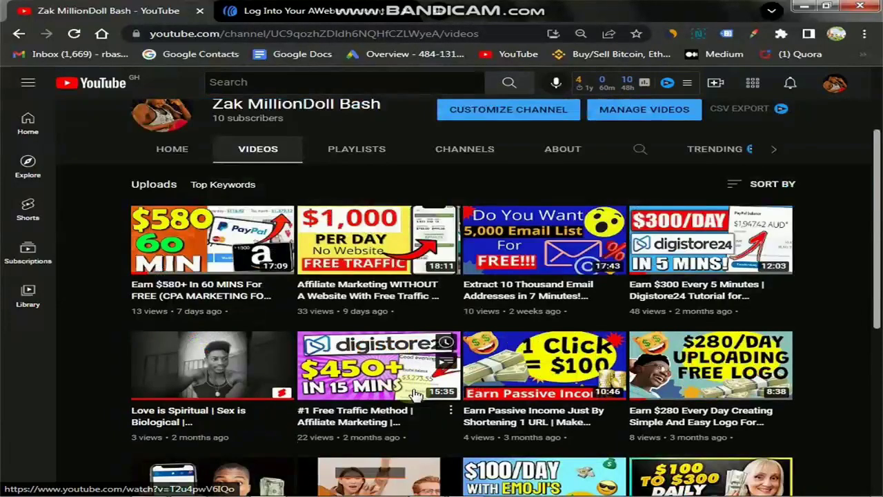
mouse_move(398, 486)
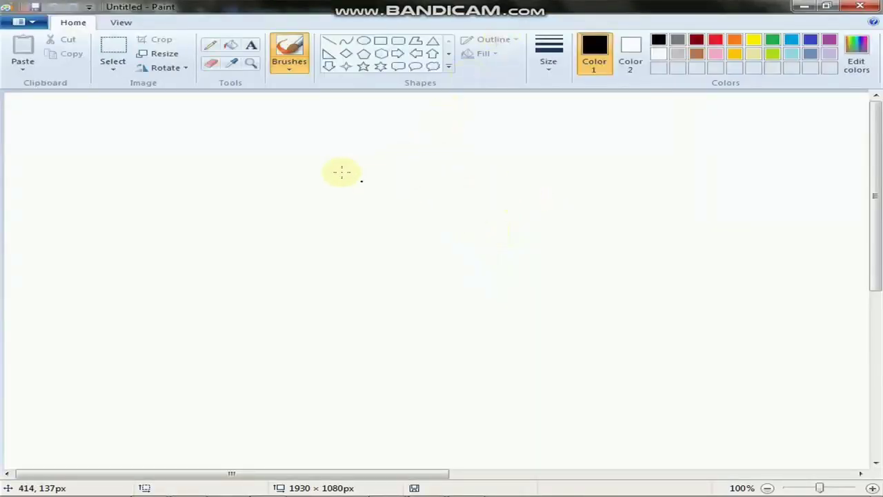
Draw a large circle containing a brushed P with a thick underline, then a 218 × 348px rectangle beside it.
click(364, 41)
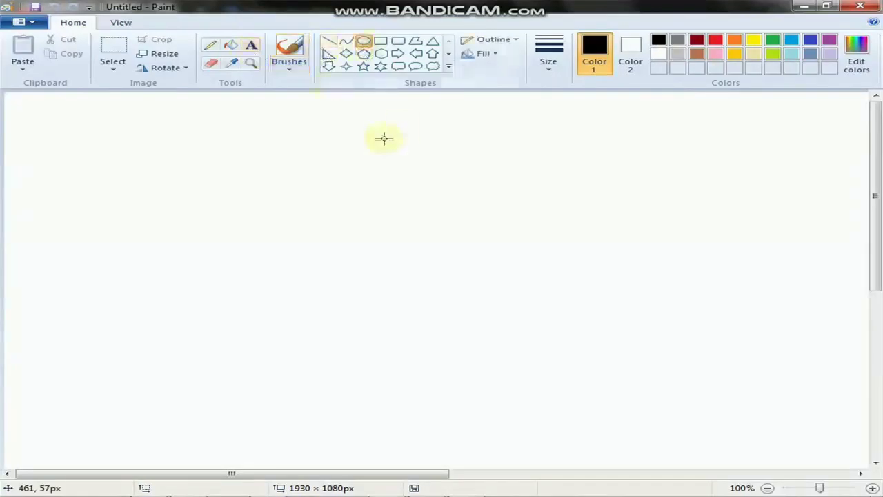
drag(85, 189, 242, 319)
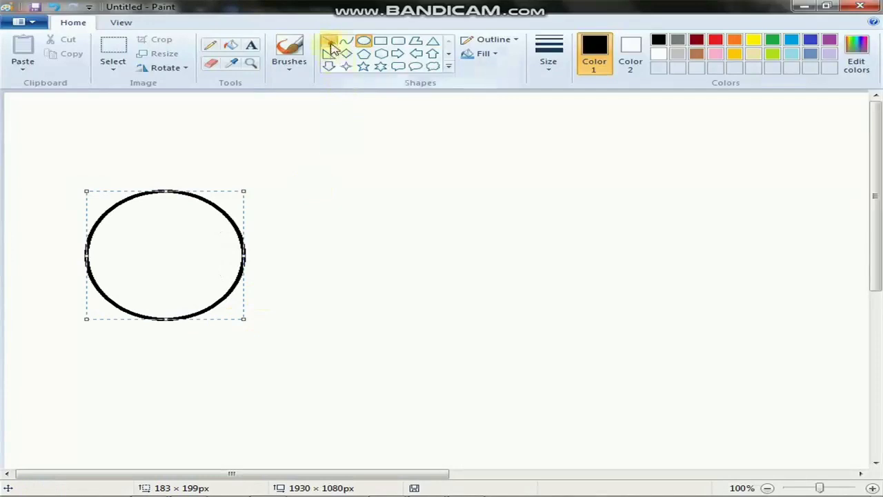
click(289, 50)
mouse_move(139, 252)
mouse_down()
mouse_move(178, 254)
mouse_move(158, 251)
mouse_move(156, 259)
mouse_up()
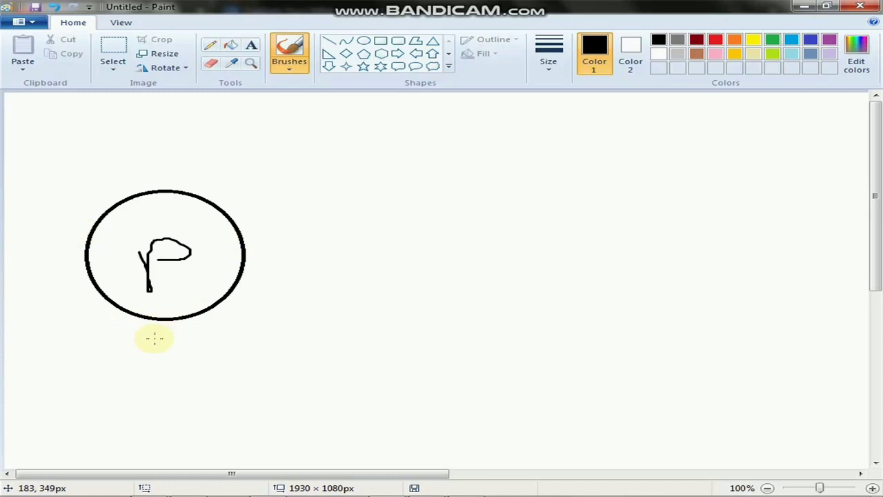
mouse_move(137, 340)
mouse_down()
mouse_move(217, 336)
mouse_move(123, 338)
mouse_move(245, 332)
mouse_move(138, 339)
mouse_move(243, 335)
mouse_move(174, 338)
mouse_up()
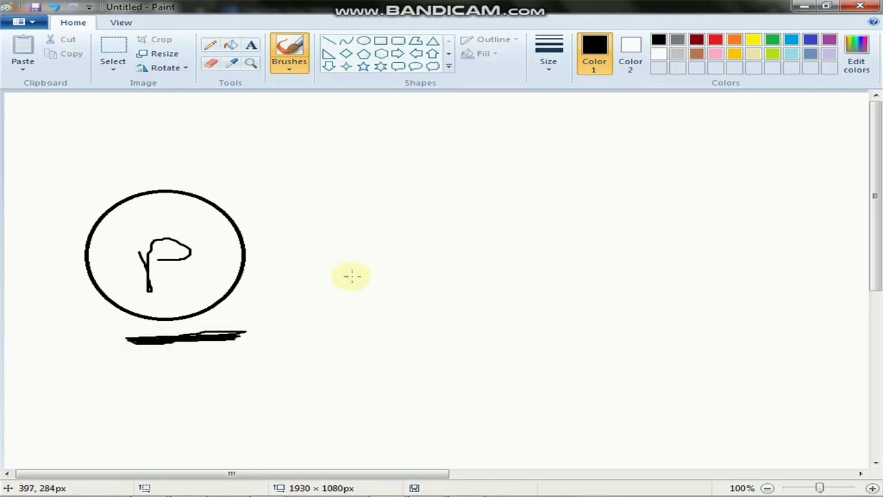
click(380, 42)
drag(360, 177, 549, 402)
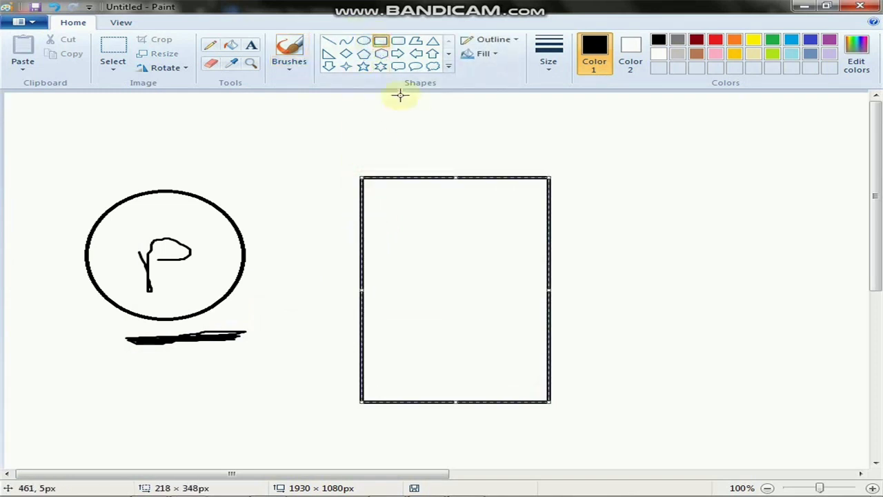
Brush a headline box, a text line and three down arrows at the top of the rectangle.
click(330, 41)
click(289, 52)
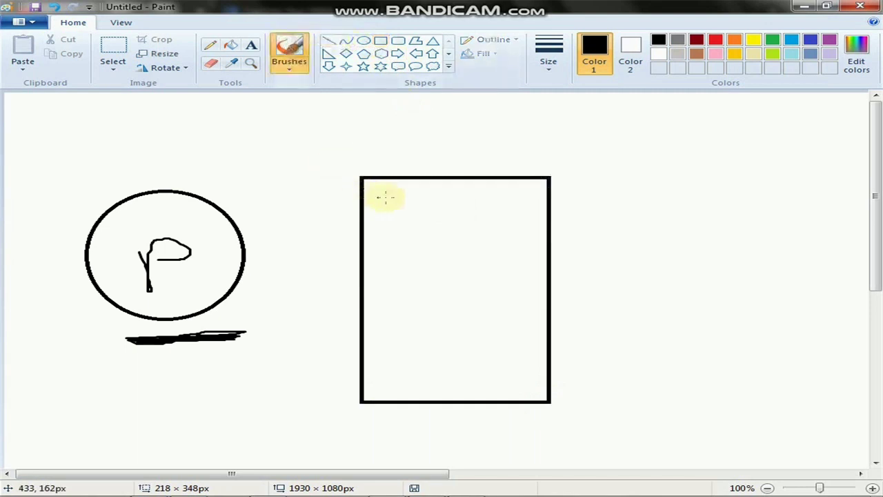
mouse_move(383, 189)
mouse_down()
mouse_move(383, 221)
mouse_move(542, 221)
mouse_move(545, 189)
mouse_move(383, 192)
mouse_up()
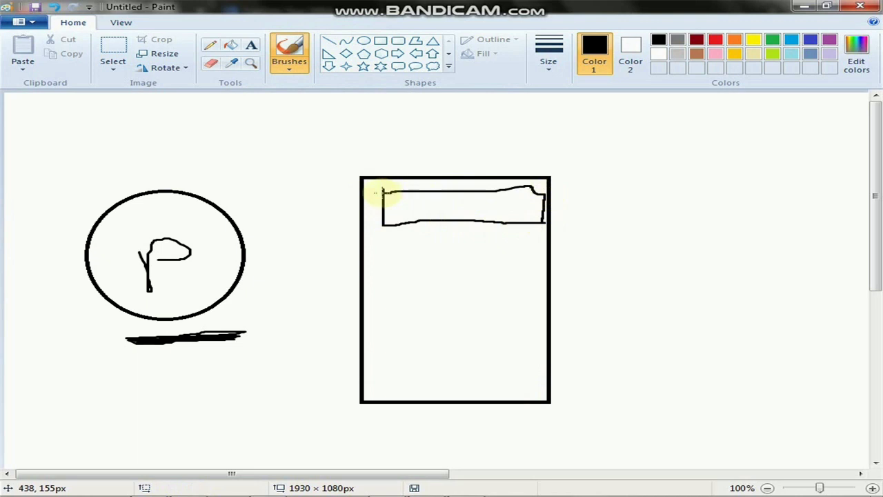
drag(411, 238, 500, 237)
mouse_move(387, 255)
mouse_down()
mouse_move(409, 282)
mouse_move(398, 288)
mouse_move(414, 282)
mouse_up()
mouse_move(451, 256)
mouse_down()
mouse_move(455, 283)
mouse_move(445, 282)
mouse_move(466, 280)
mouse_up()
mouse_move(519, 261)
mouse_down()
mouse_move(498, 288)
mouse_move(512, 287)
mouse_up()
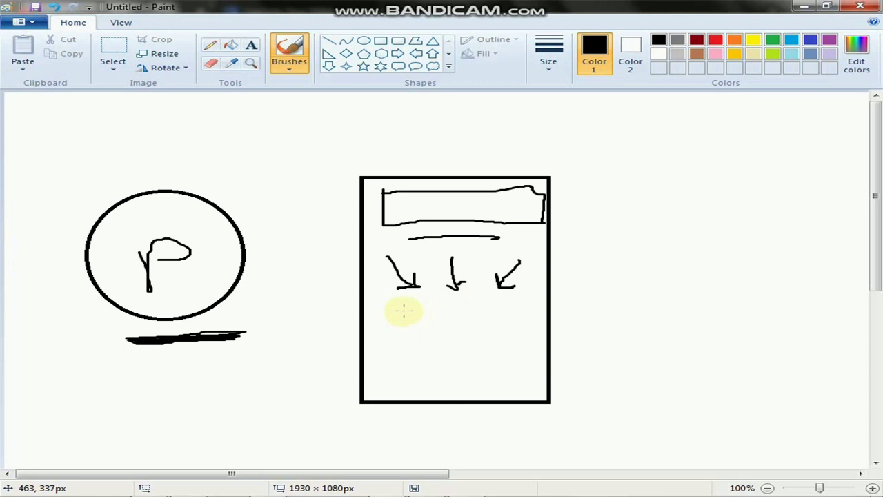
Add a button box and line under the arrows, plus an arrow from the circle to the rectangle.
click(430, 326)
mouse_move(406, 309)
mouse_down()
mouse_move(514, 304)
mouse_move(513, 322)
mouse_move(446, 325)
mouse_move(412, 311)
mouse_up()
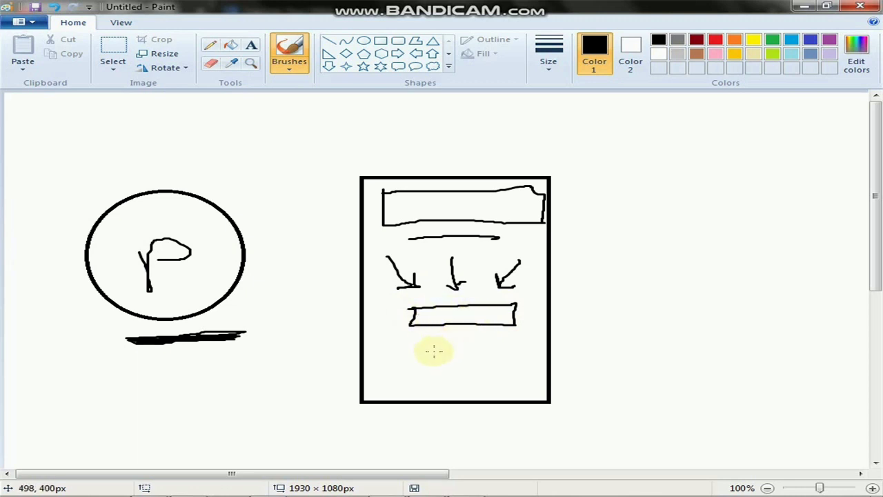
drag(413, 353, 499, 354)
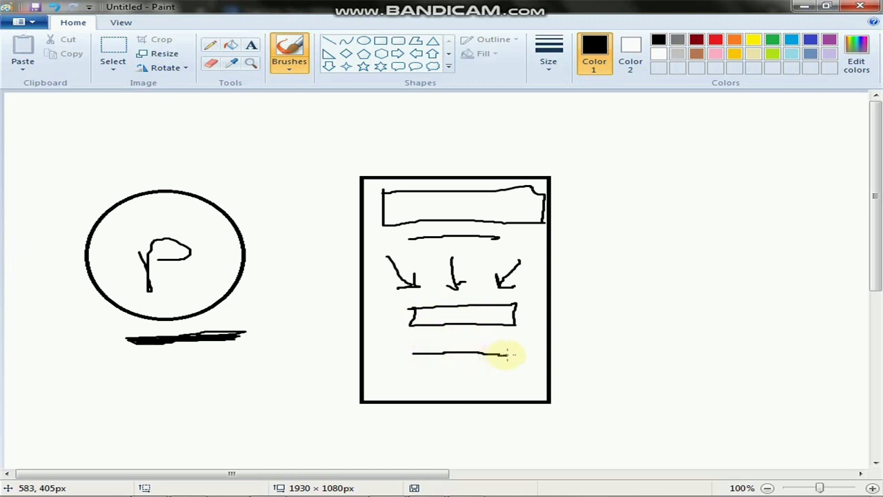
click(218, 275)
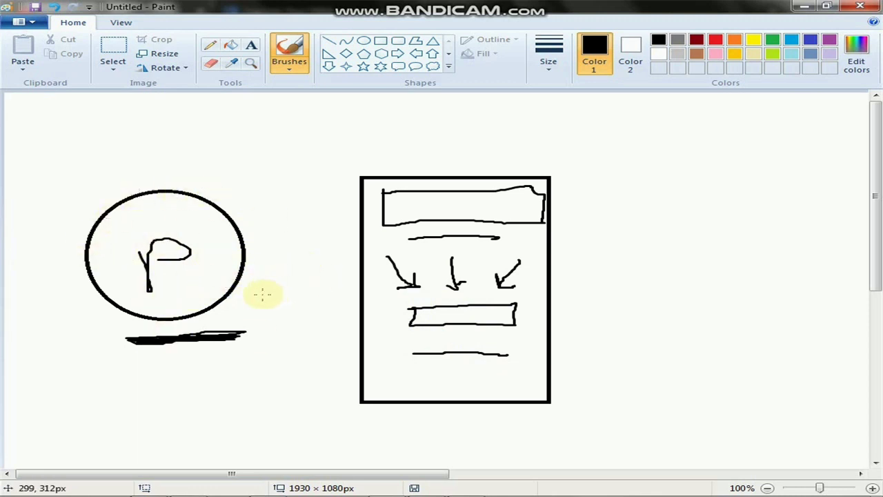
mouse_move(254, 296)
mouse_down()
mouse_move(351, 293)
mouse_move(332, 301)
mouse_up()
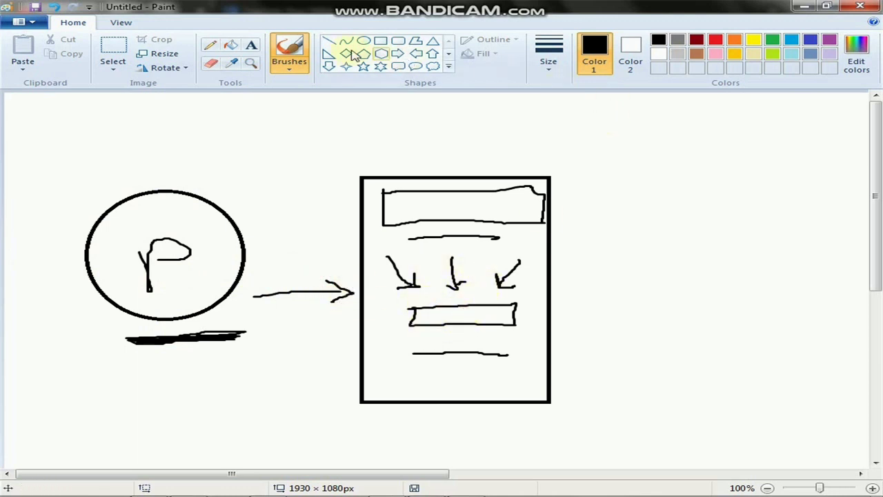
Fill the button box with red.
click(231, 45)
click(715, 40)
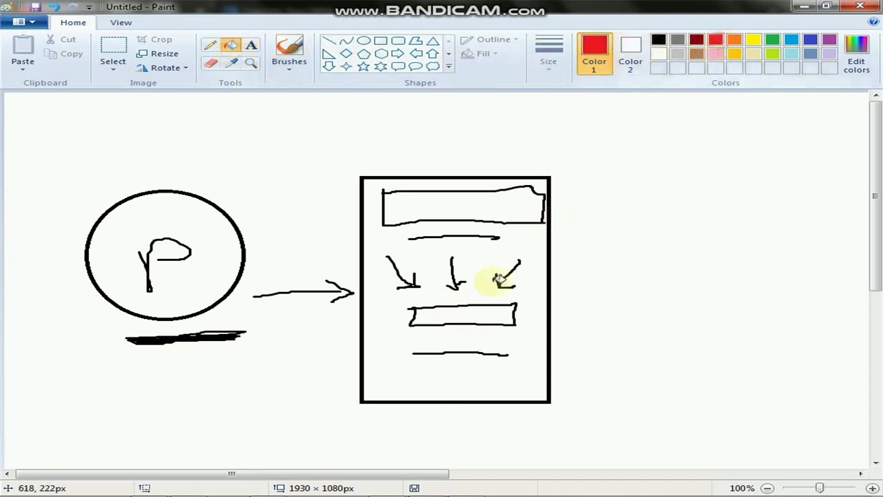
click(459, 314)
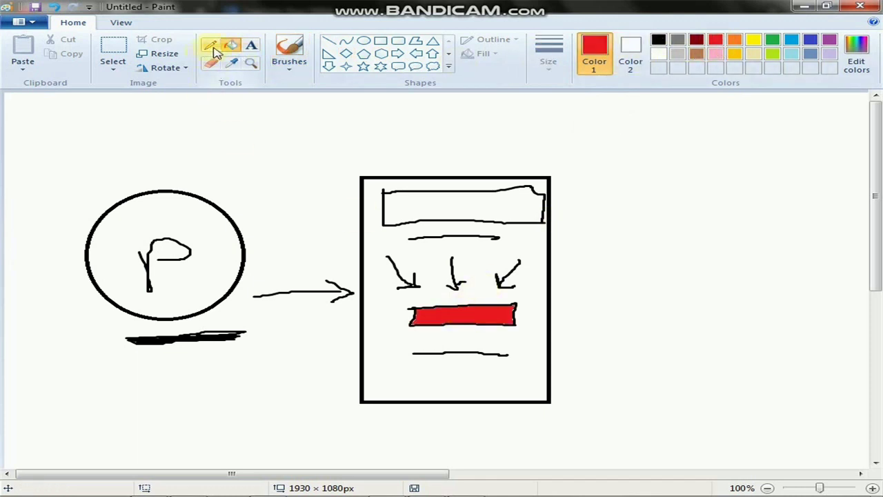
Draw a black arrow from the red box to a new 193 × 341px rectangle on the right.
click(289, 52)
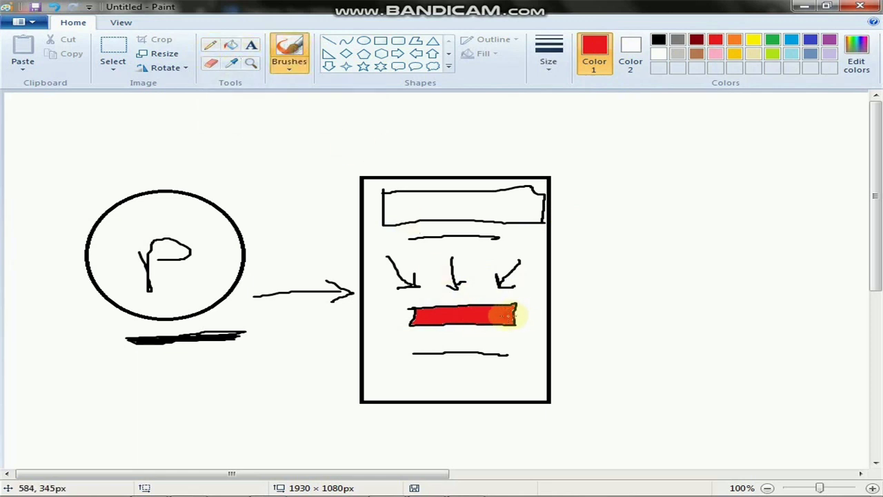
drag(507, 316, 577, 303)
key(ctrl+z)
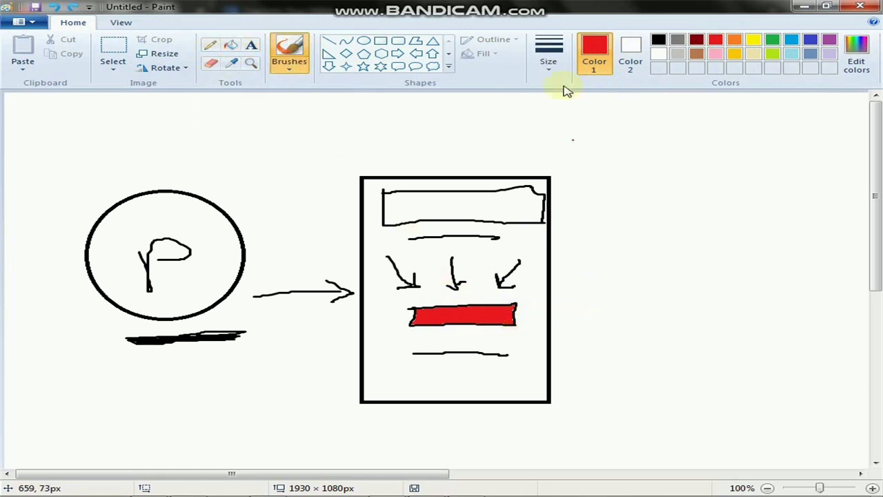
click(658, 39)
mouse_move(517, 315)
mouse_down()
mouse_move(597, 296)
mouse_move(599, 304)
mouse_up()
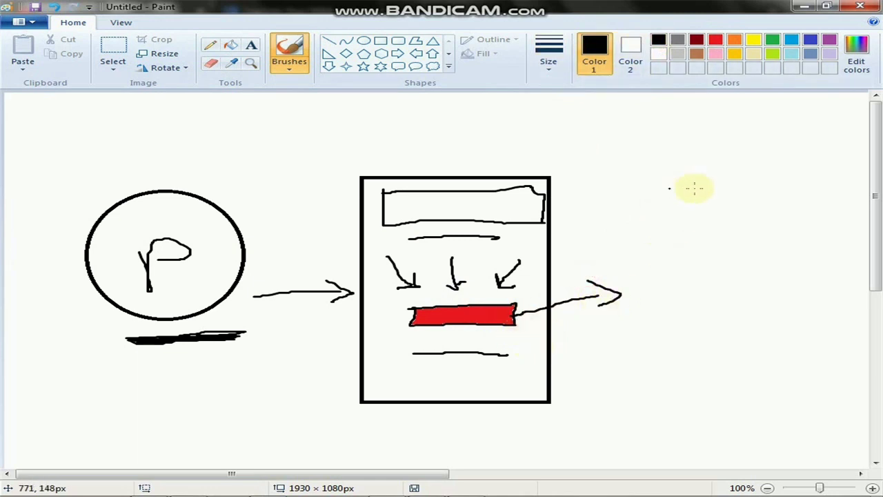
click(383, 43)
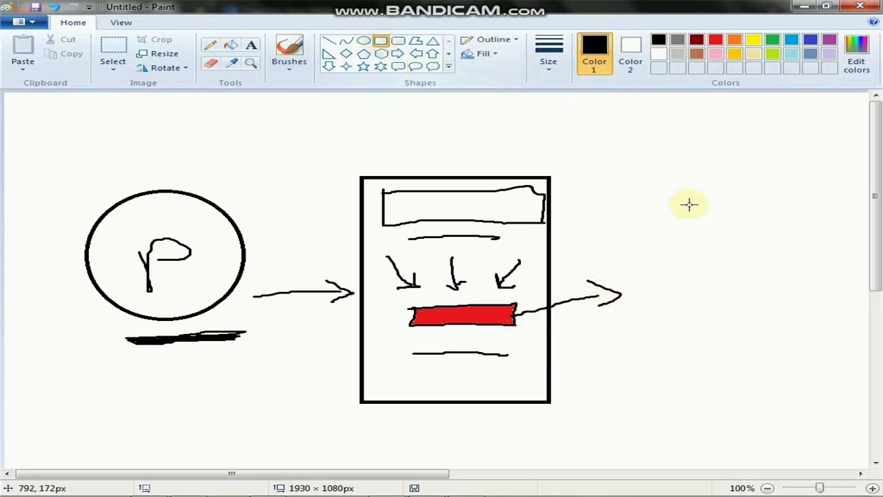
drag(684, 199, 855, 416)
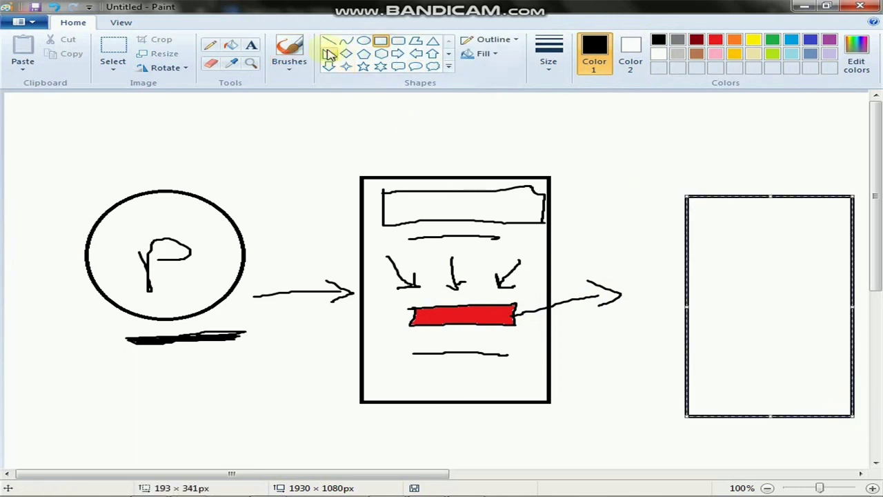
Brush a heading bar, large content box, two text lines and a small bottom box inside the right rectangle.
click(289, 54)
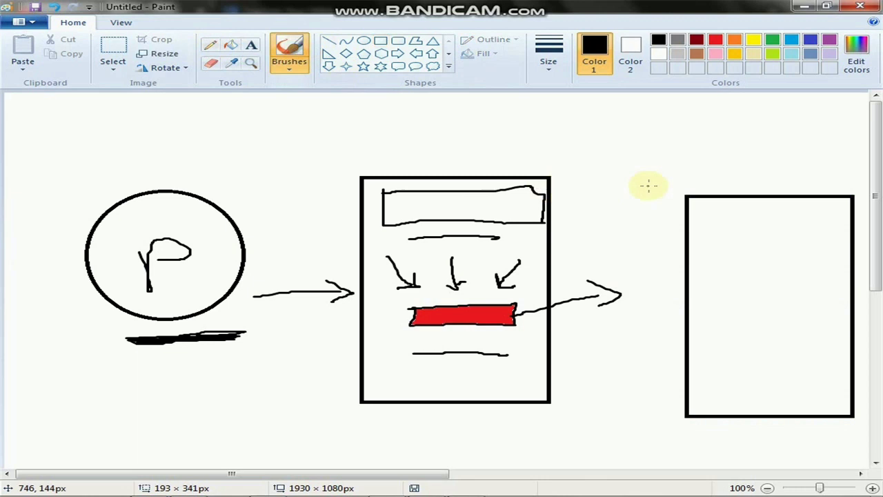
mouse_move(699, 207)
mouse_down()
mouse_move(727, 233)
mouse_move(823, 213)
mouse_move(679, 214)
mouse_up()
mouse_move(715, 259)
mouse_down()
mouse_move(715, 313)
mouse_move(836, 314)
mouse_move(831, 252)
mouse_move(698, 257)
mouse_move(703, 263)
mouse_up()
drag(718, 336, 807, 331)
drag(716, 352, 794, 354)
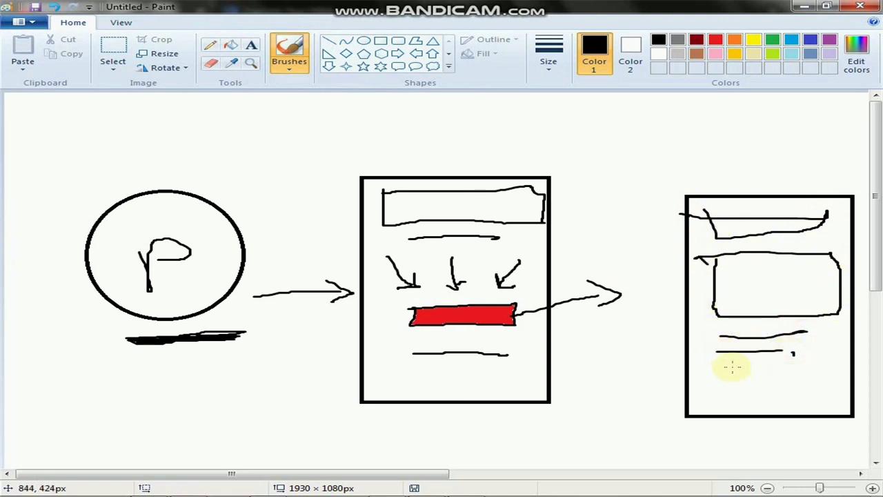
mouse_move(725, 402)
mouse_down()
mouse_move(816, 405)
mouse_move(737, 381)
mouse_up()
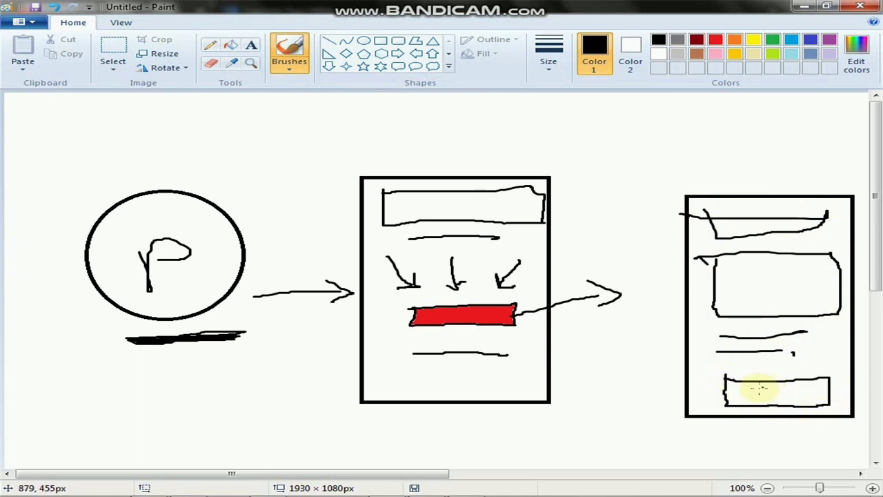
mouse_move(757, 391)
mouse_down()
mouse_move(737, 389)
mouse_move(759, 390)
mouse_up()
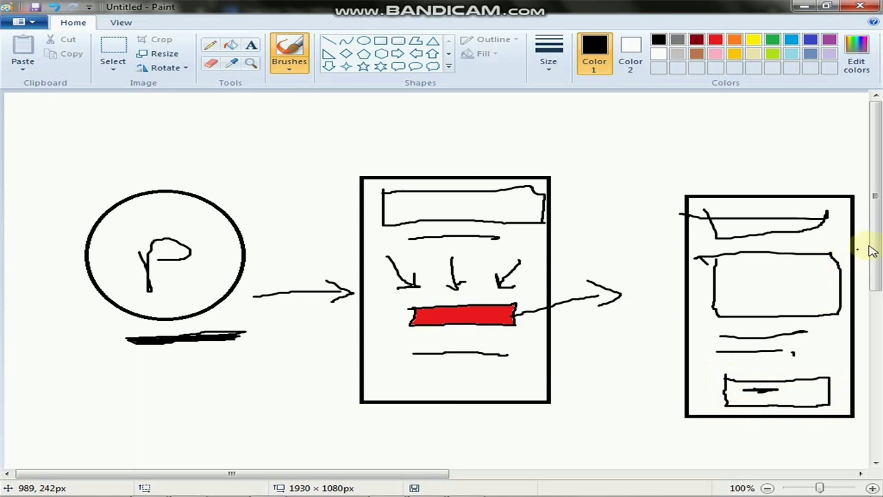
drag(877, 238, 878, 269)
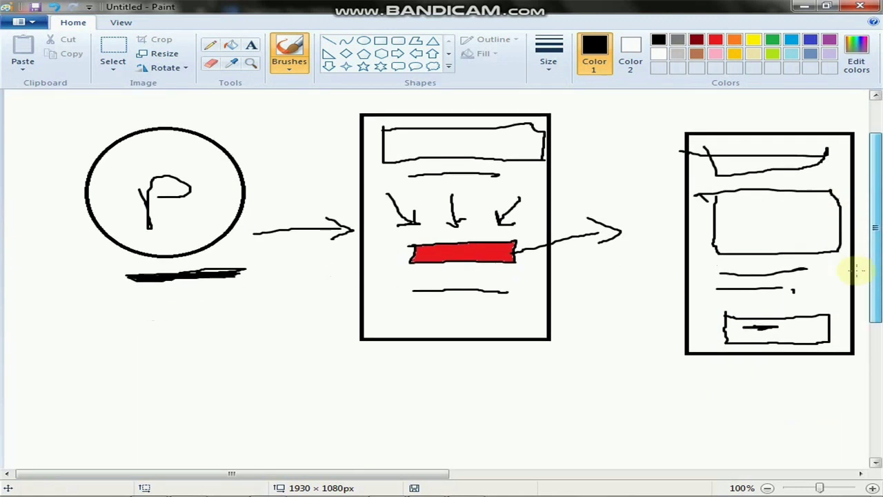
drag(363, 476, 395, 481)
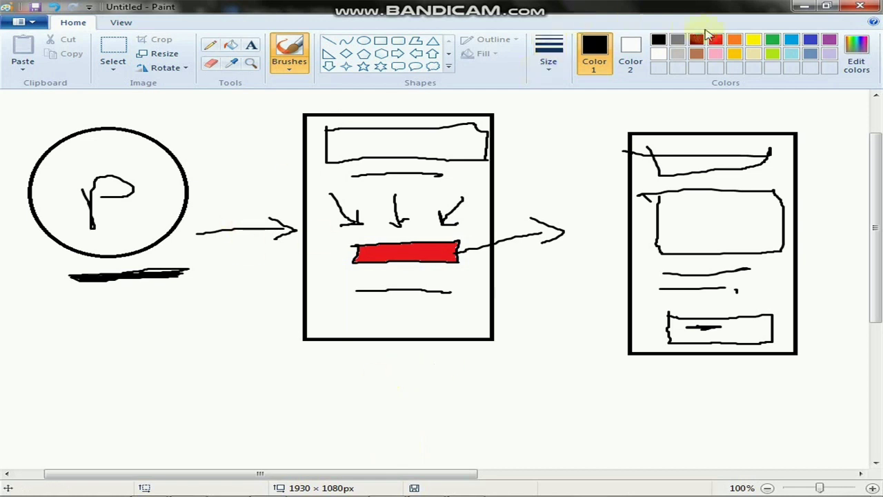
Loop green around the P circle and its underline.
click(773, 42)
mouse_move(100, 119)
mouse_down()
mouse_move(71, 117)
mouse_move(90, 279)
mouse_move(108, 95)
mouse_move(54, 129)
mouse_up()
mouse_move(95, 261)
mouse_down()
mouse_move(215, 283)
mouse_move(109, 262)
mouse_up()
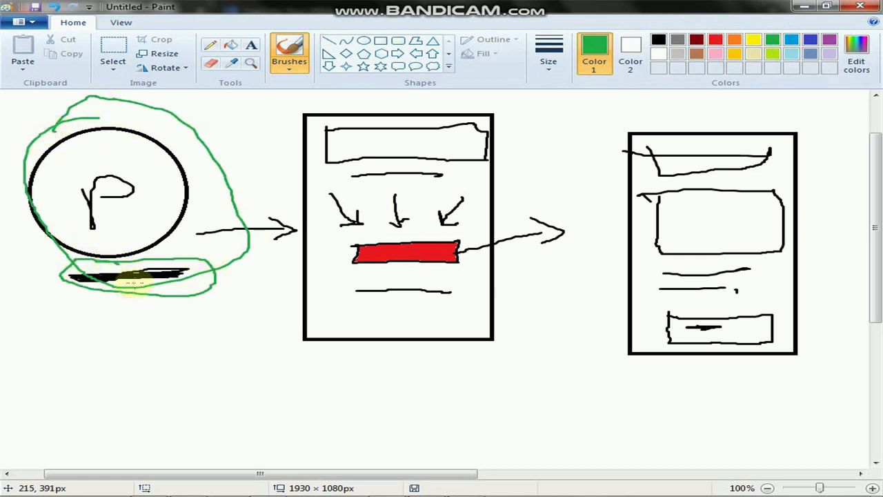
In black, draw a letter F below the sketches with a circle around it.
click(659, 42)
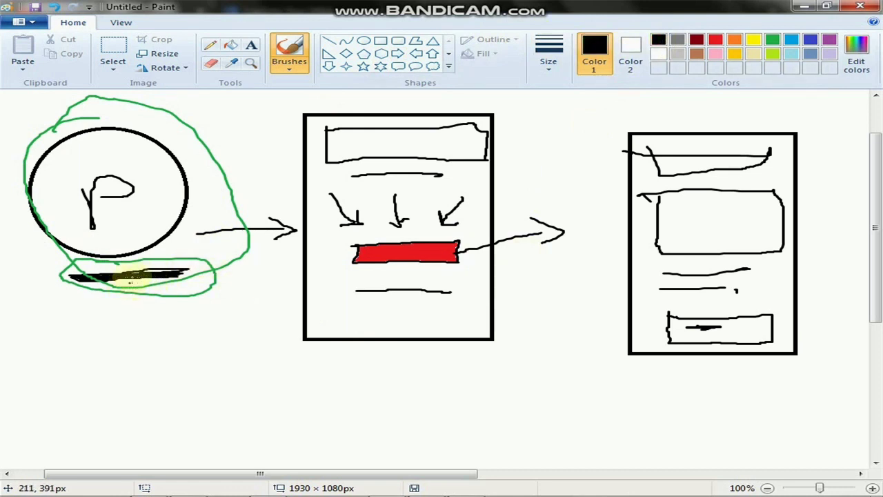
drag(877, 290, 877, 349)
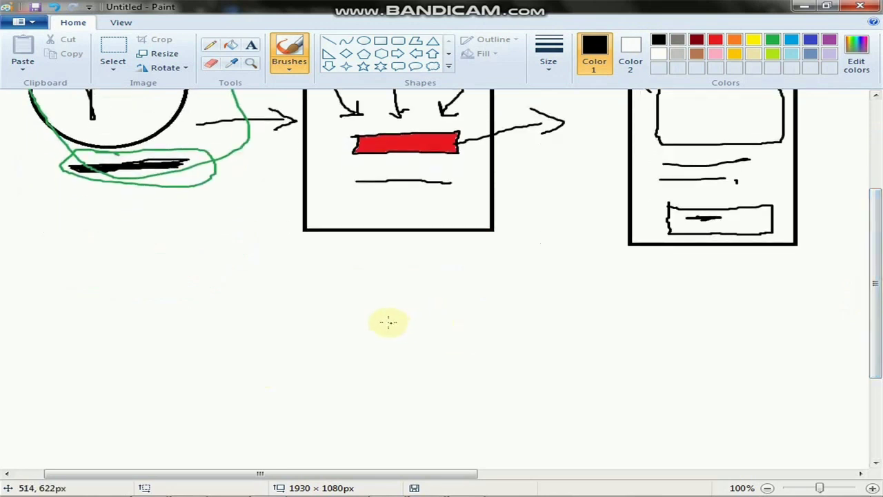
drag(392, 319, 397, 415)
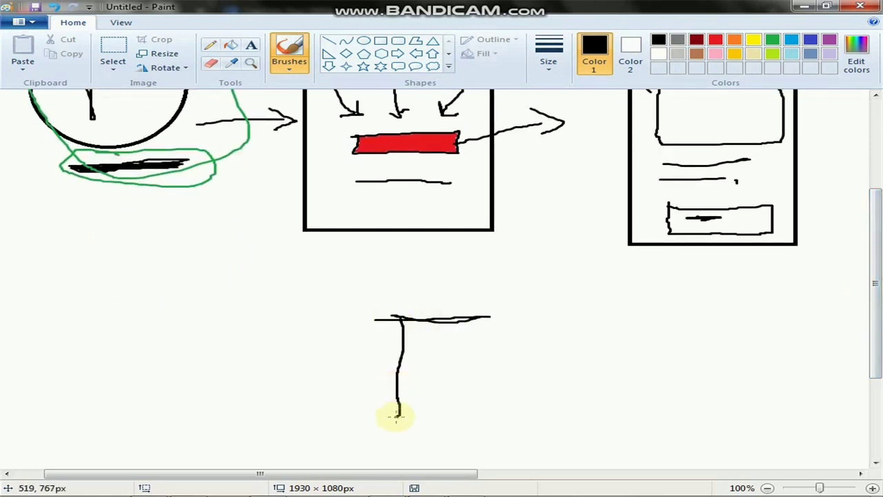
drag(376, 377, 442, 374)
mouse_move(455, 289)
mouse_down()
mouse_move(315, 339)
mouse_move(411, 419)
mouse_move(481, 300)
mouse_move(437, 290)
mouse_up()
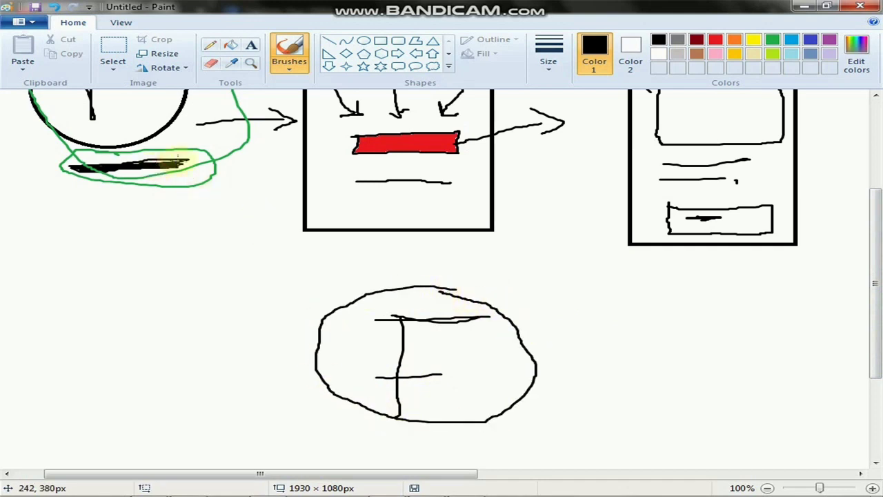
Draw a red arrow from the underline scribble to the F circle, removing the stray red cross.
click(715, 39)
mouse_move(141, 167)
mouse_down()
mouse_move(248, 305)
mouse_move(306, 345)
mouse_move(282, 359)
mouse_move(330, 357)
mouse_up()
mouse_move(481, 248)
mouse_down()
mouse_move(500, 232)
mouse_move(341, 390)
mouse_move(311, 282)
mouse_move(527, 380)
mouse_up()
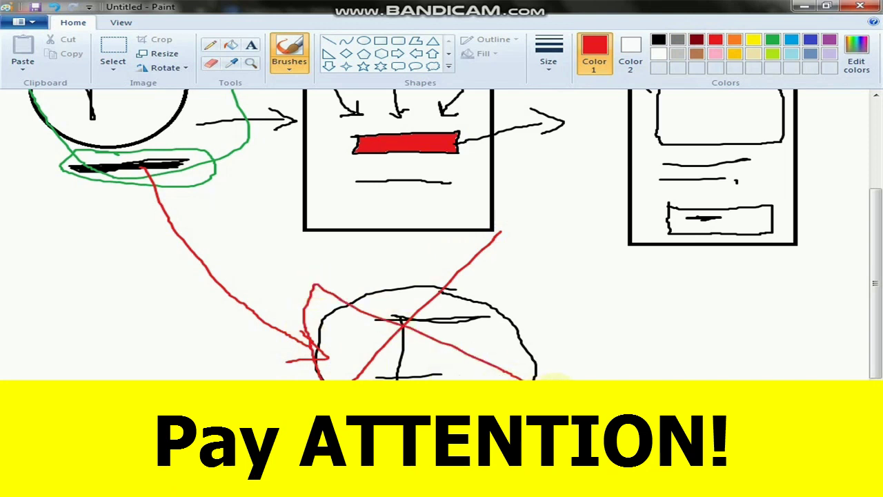
key(ctrl+z)
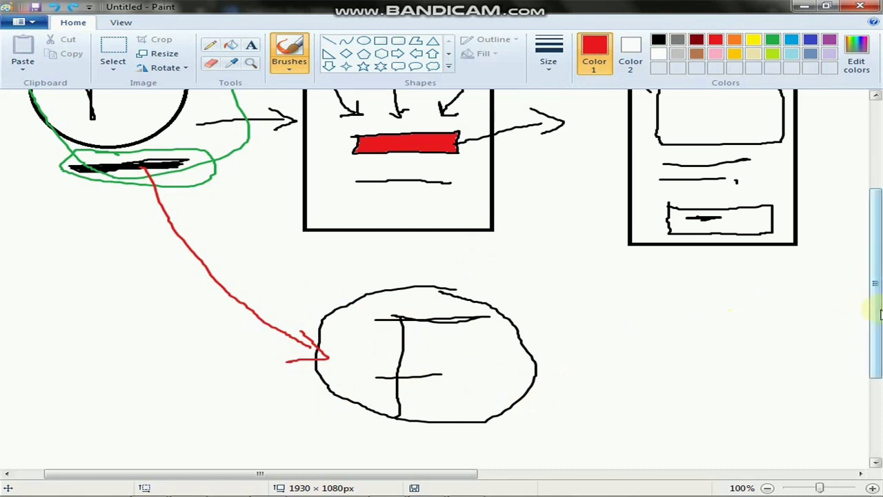
Encircle the middle page sketch with a green loop.
scroll(880, 314, up, 3)
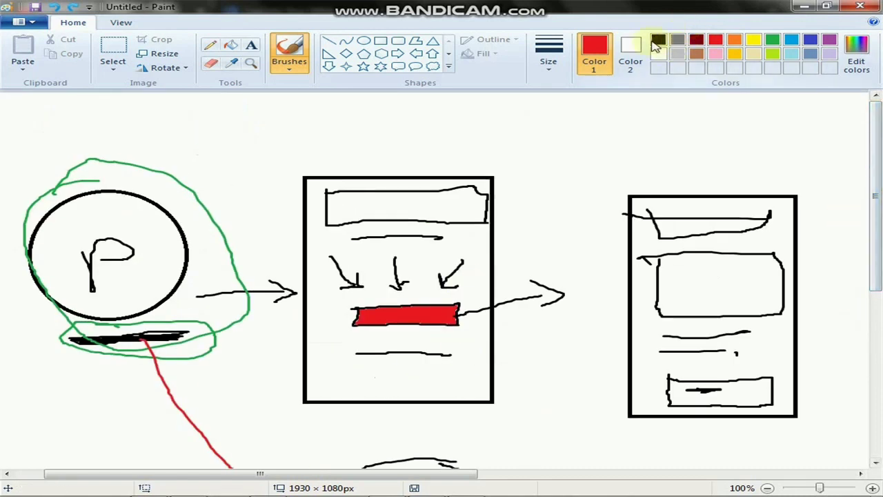
click(657, 42)
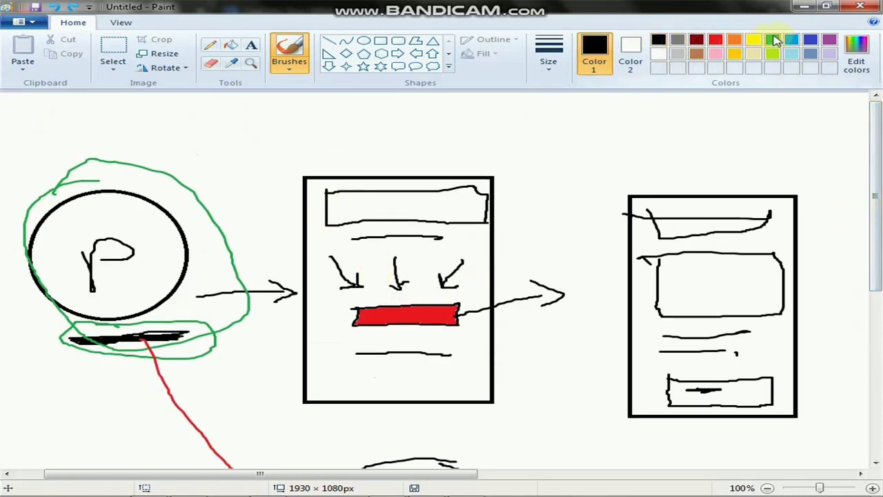
click(774, 42)
mouse_move(330, 152)
mouse_down()
mouse_move(568, 203)
mouse_move(426, 415)
mouse_up()
mouse_move(364, 411)
mouse_down()
mouse_move(264, 217)
mouse_move(347, 141)
mouse_up()
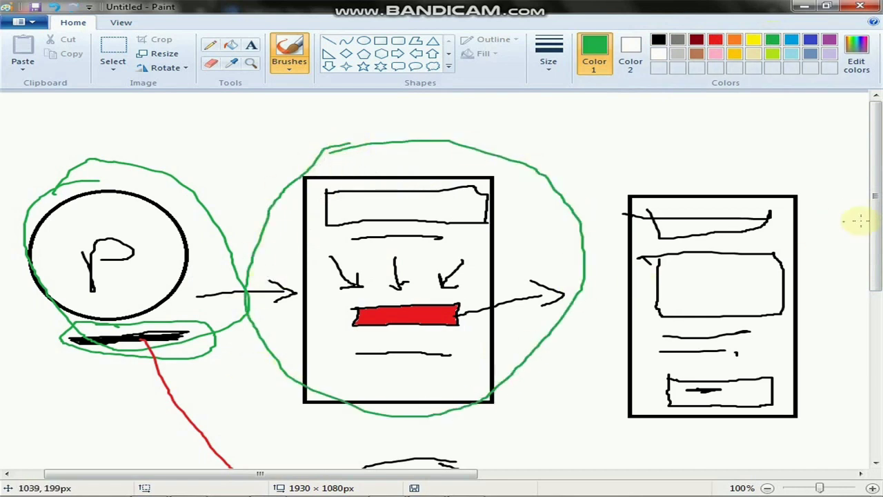
drag(876, 240, 876, 263)
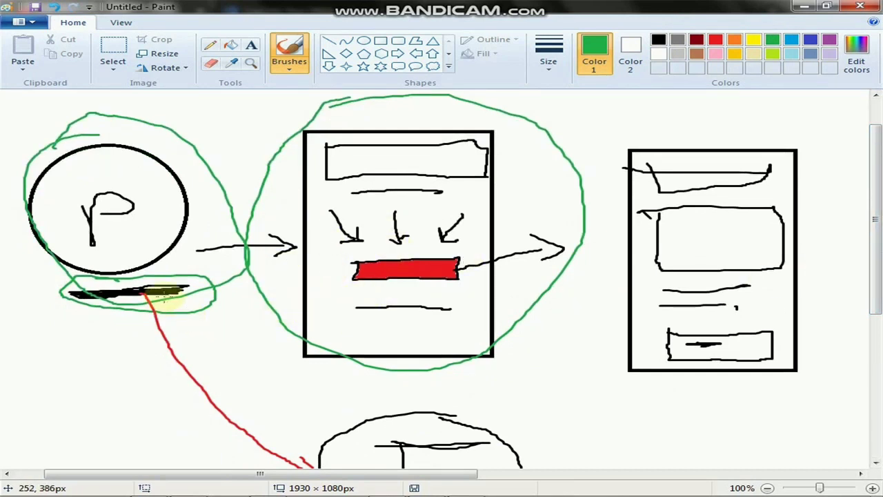
Draw a green line to the red bar, encircle the right page, and add a second green ellipse around the middle.
mouse_move(166, 293)
mouse_down()
mouse_move(257, 297)
mouse_move(350, 275)
mouse_up()
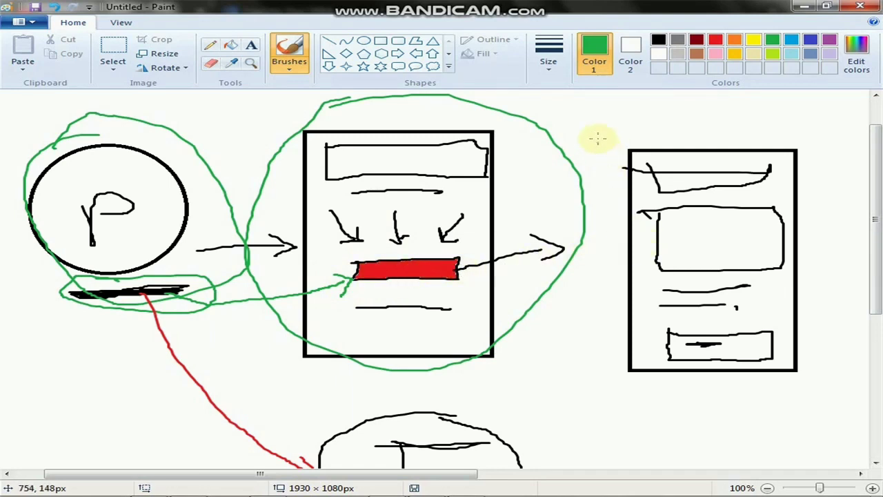
mouse_move(648, 119)
mouse_down()
mouse_move(855, 221)
mouse_move(708, 385)
mouse_move(621, 113)
mouse_move(658, 114)
mouse_up()
drag(875, 157, 875, 143)
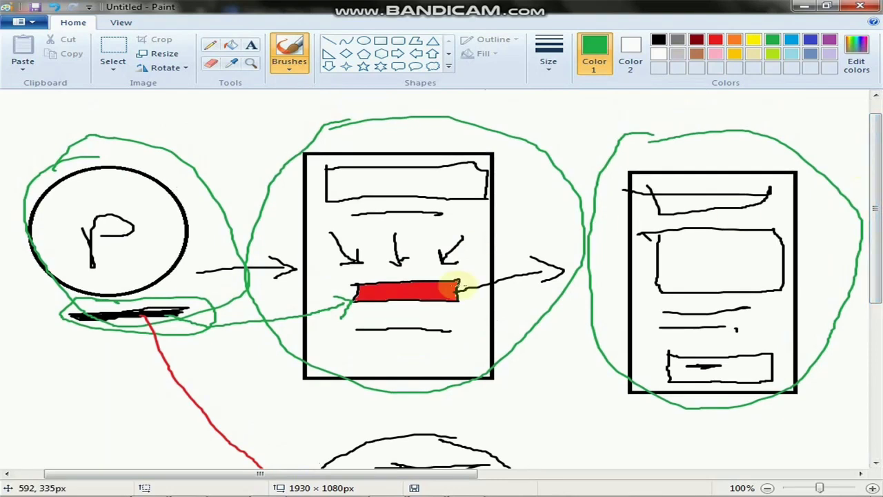
drag(875, 163, 873, 182)
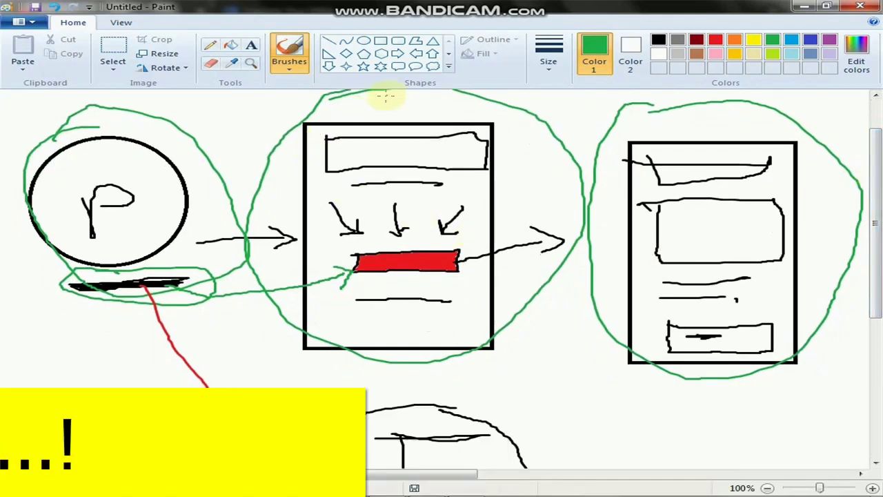
mouse_move(338, 112)
mouse_down()
mouse_move(444, 103)
mouse_move(517, 280)
mouse_move(292, 311)
mouse_move(293, 135)
mouse_move(355, 103)
mouse_up()
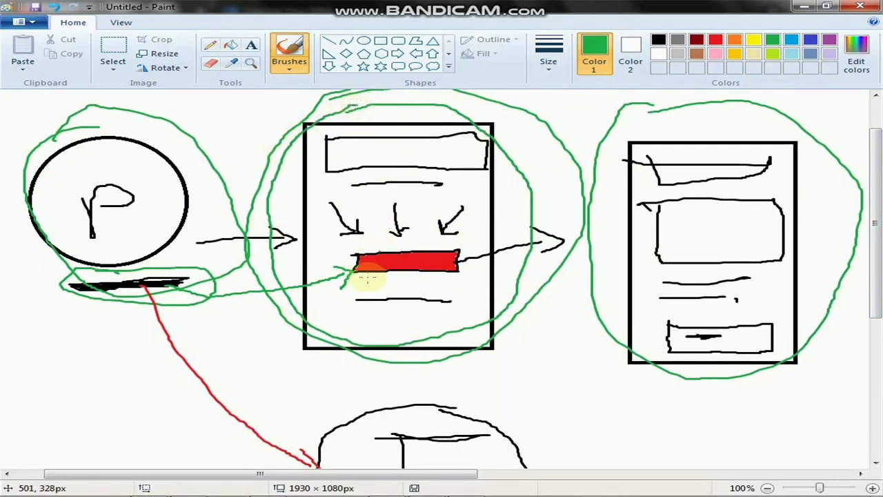
click(717, 41)
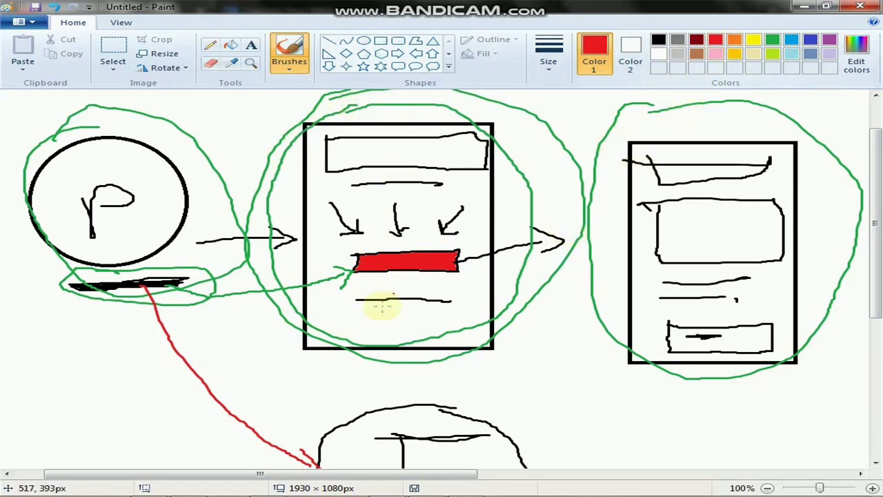
Ring the middle page's bottom scribble in red and draw a red line from it to the F circle.
mouse_move(365, 331)
mouse_down()
mouse_move(428, 336)
mouse_move(345, 331)
mouse_move(473, 336)
mouse_up()
drag(872, 226, 863, 266)
mouse_move(434, 241)
mouse_down()
mouse_move(335, 282)
mouse_move(458, 245)
mouse_up()
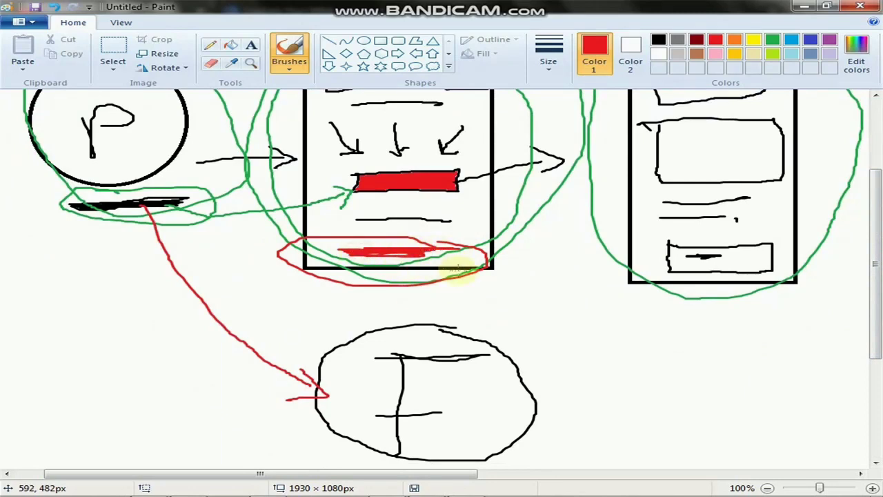
mouse_move(453, 270)
mouse_down()
mouse_move(498, 321)
mouse_move(487, 357)
mouse_up()
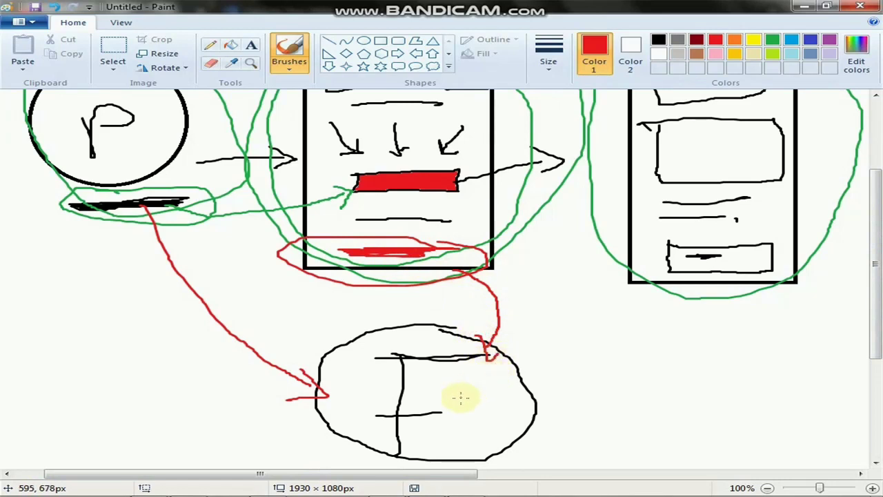
mouse_move(430, 377)
mouse_down()
mouse_move(479, 377)
mouse_move(447, 381)
mouse_move(529, 394)
mouse_move(561, 270)
mouse_move(474, 208)
mouse_up()
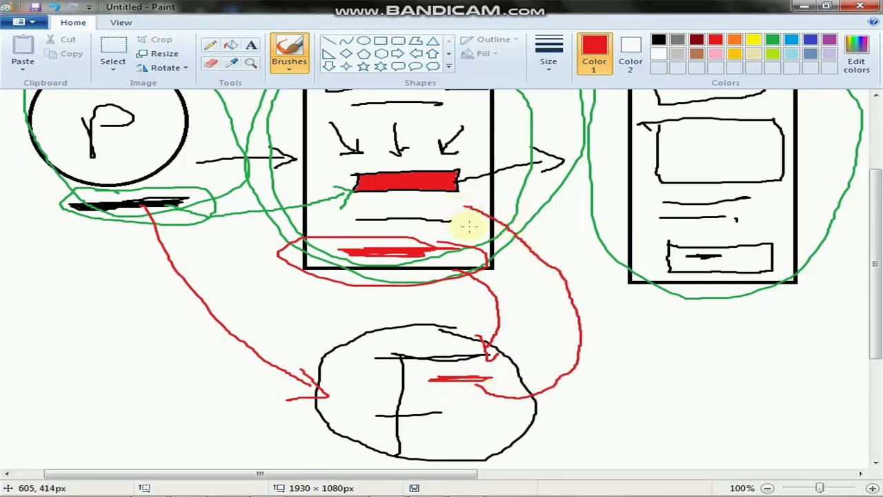
Circle the headline box and red bar in red, with a red arrow to the right page.
drag(870, 269, 872, 217)
mouse_move(365, 170)
mouse_down()
mouse_move(430, 154)
mouse_move(339, 175)
mouse_move(373, 178)
mouse_up()
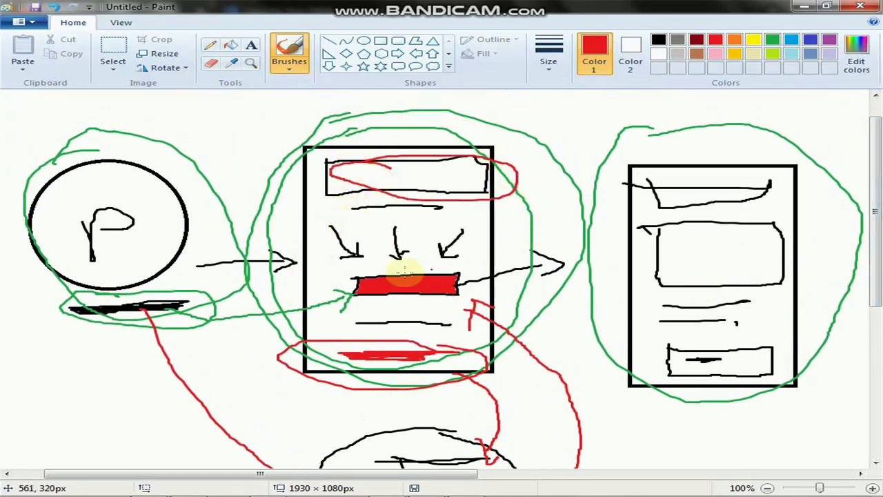
mouse_move(445, 273)
mouse_down()
mouse_move(449, 292)
mouse_move(351, 276)
mouse_move(469, 267)
mouse_move(483, 284)
mouse_up()
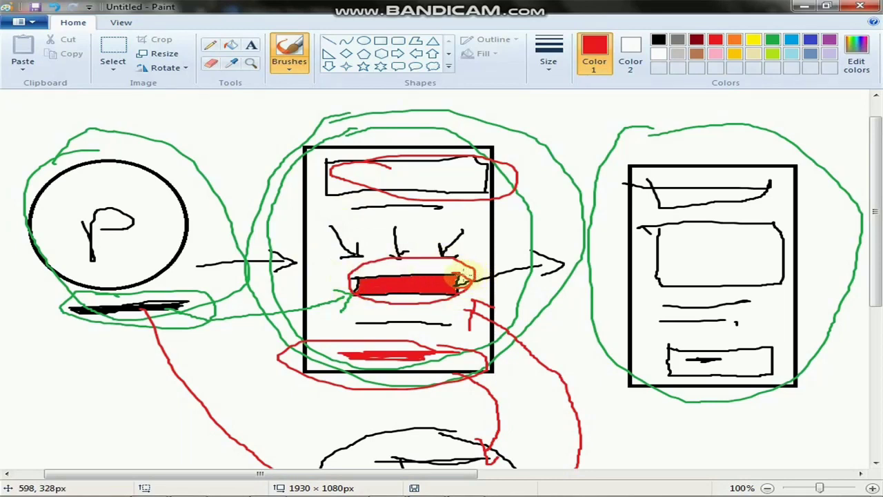
mouse_move(461, 278)
mouse_down()
mouse_move(605, 247)
mouse_move(588, 266)
mouse_move(598, 250)
mouse_move(572, 246)
mouse_move(611, 254)
mouse_move(601, 269)
mouse_up()
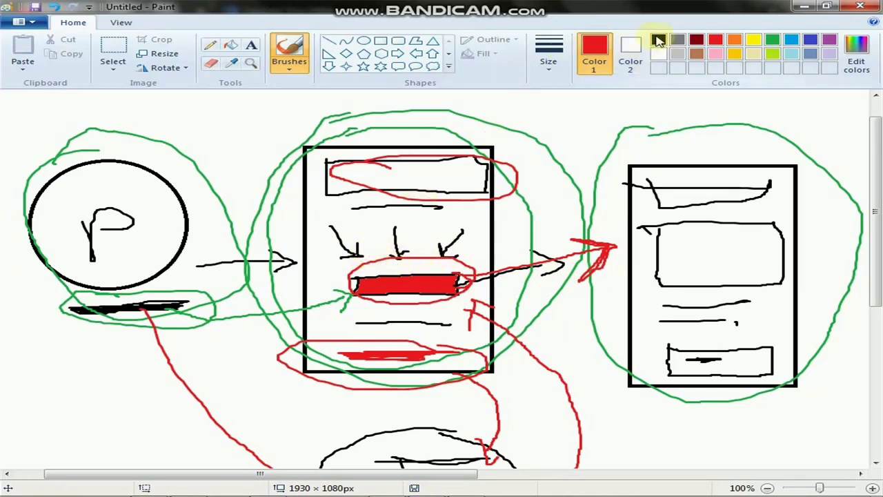
In black, brush two short parallel lines just above the middle page's red bar.
click(658, 40)
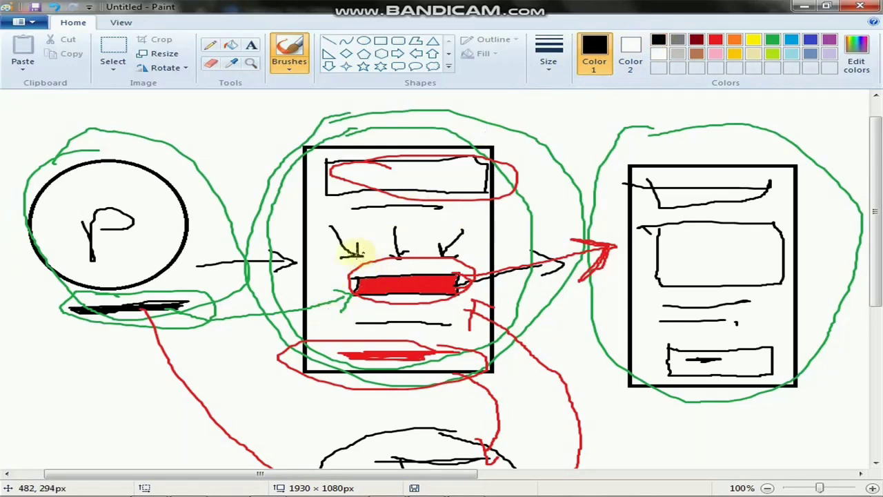
drag(351, 258, 411, 260)
drag(357, 273, 402, 270)
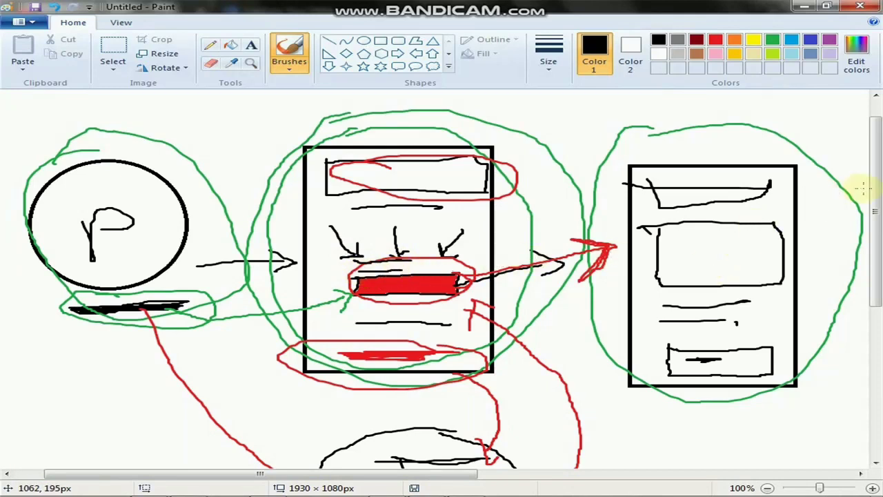
mouse_move(875, 198)
mouse_down()
mouse_move(876, 234)
mouse_move(876, 220)
mouse_up()
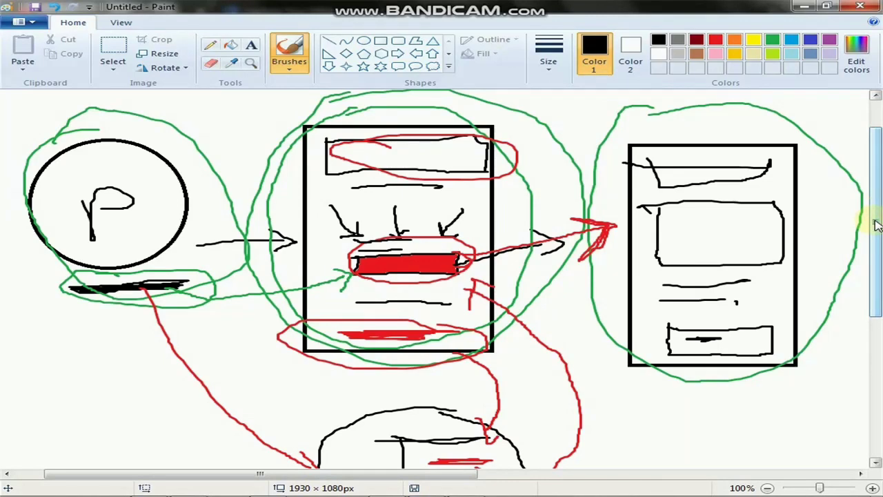
drag(876, 224, 876, 235)
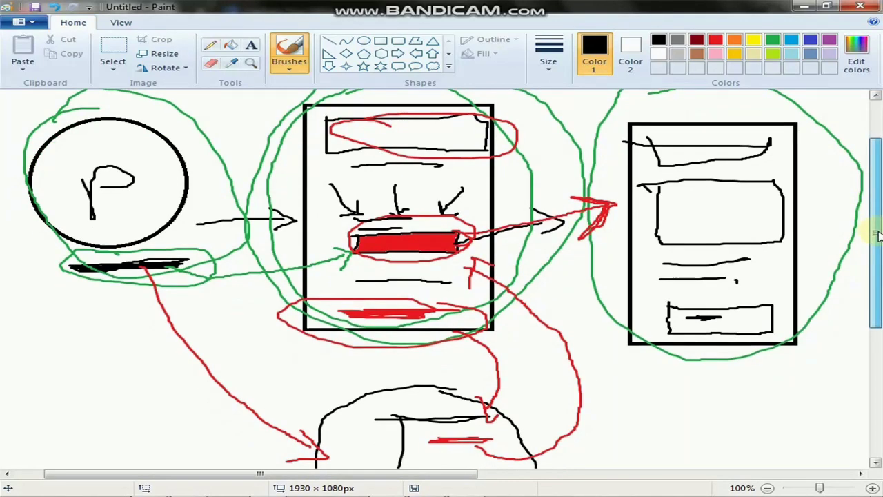
drag(876, 235, 876, 236)
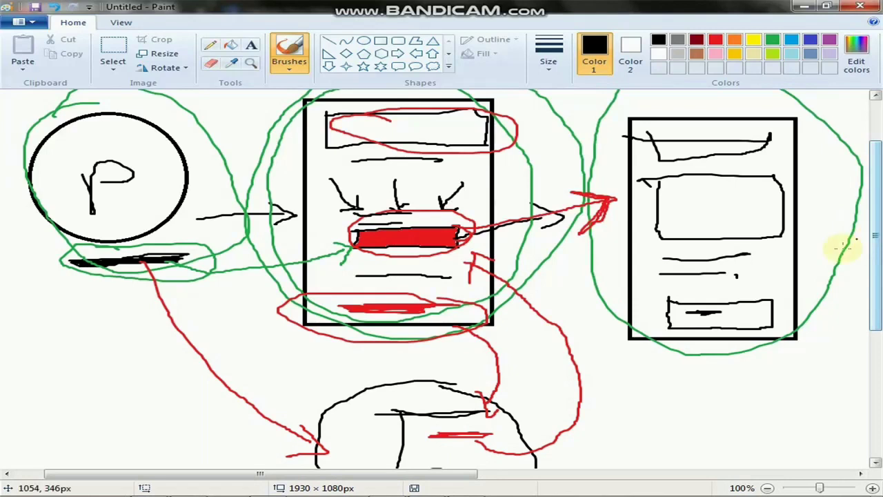
ctrl+scroll(729, 281, down, 5)
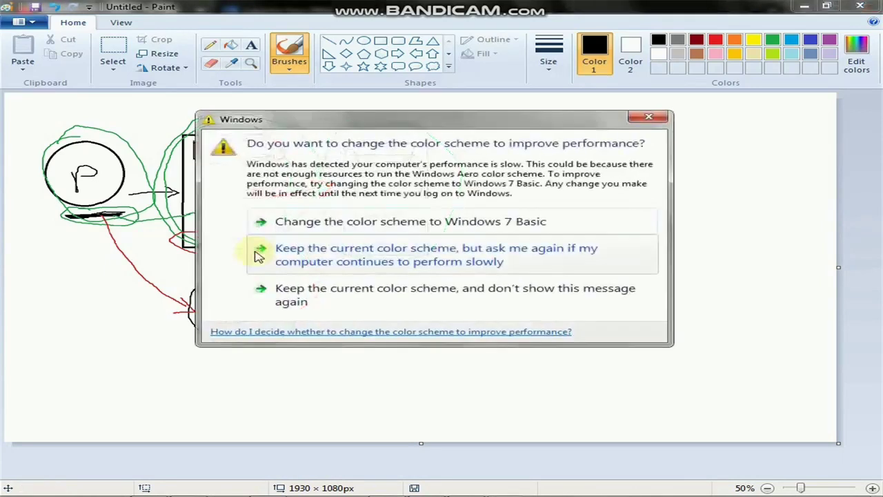
Close the Windows colour-scheme prompt to reveal the full flow diagram again.
click(641, 118)
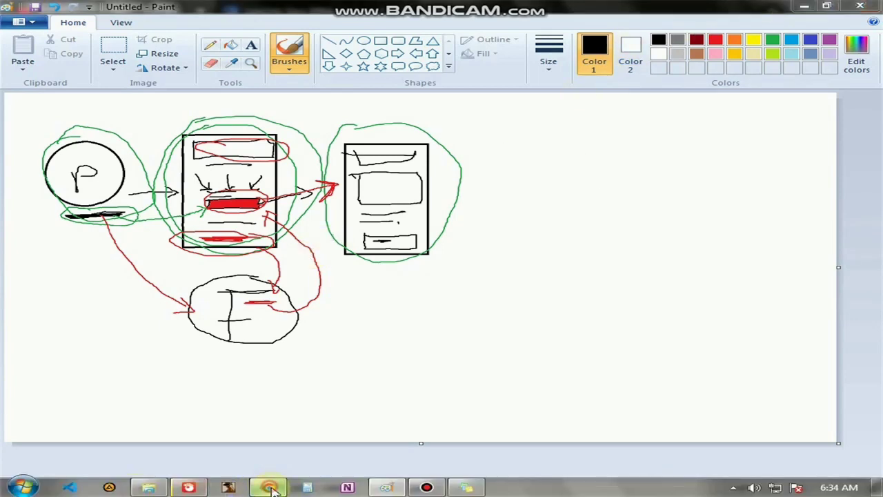
Switch to the AWeber login tab and mark up its address and logo with the on-screen pen.
click(269, 488)
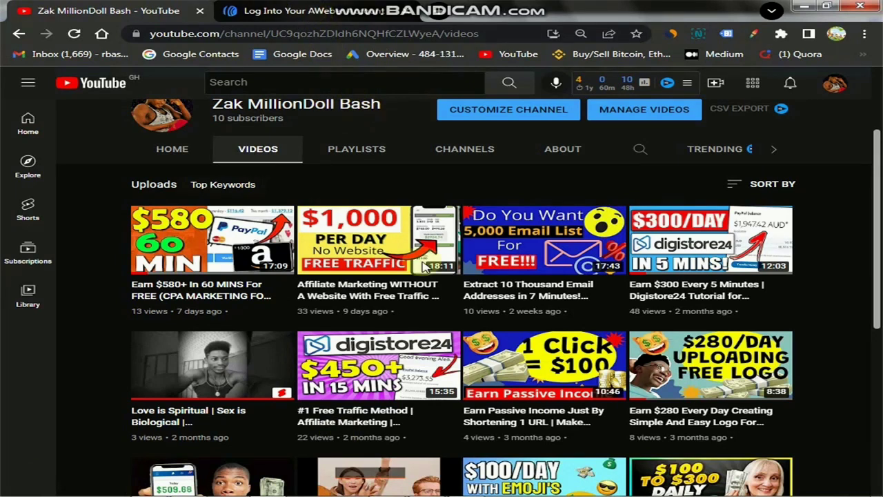
key(ctrl+Tab)
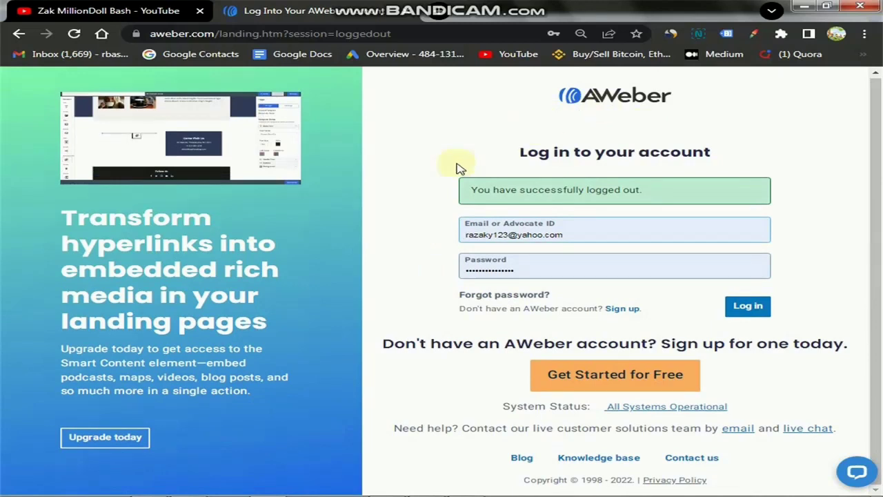
click(596, 8)
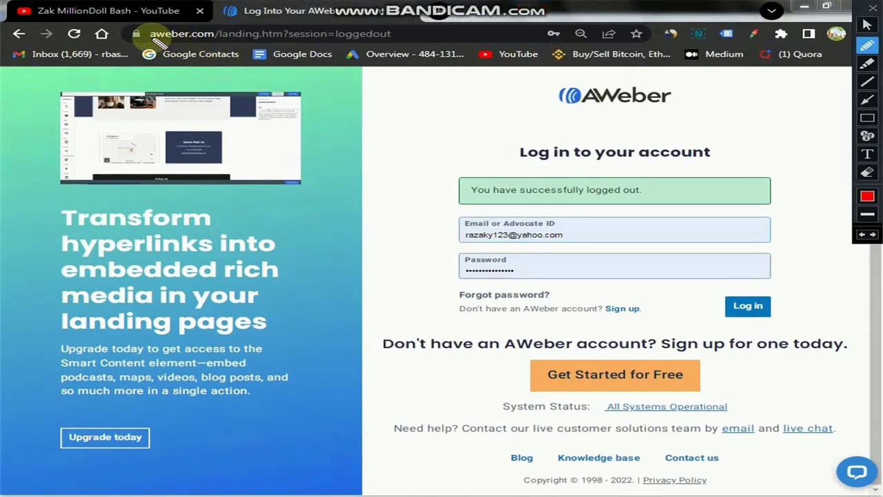
mouse_move(152, 34)
mouse_down()
mouse_move(373, 40)
mouse_move(290, 32)
mouse_move(142, 39)
mouse_up()
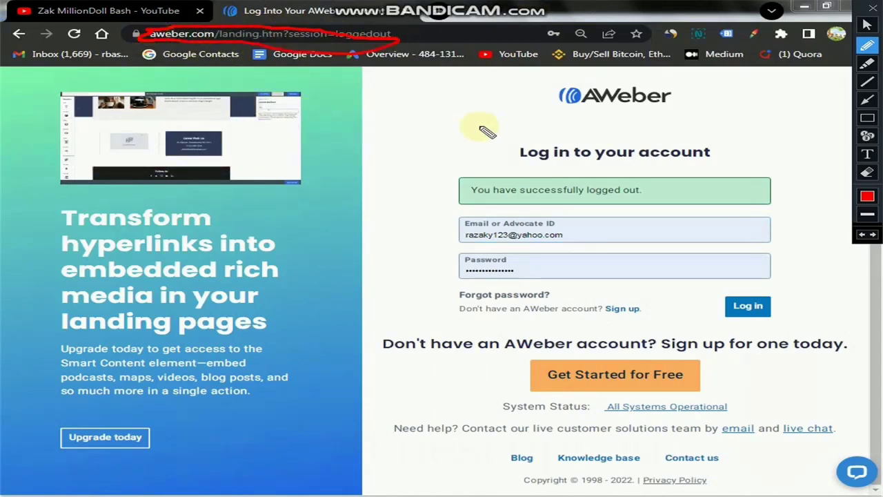
mouse_move(541, 90)
mouse_down()
mouse_move(552, 79)
mouse_move(703, 110)
mouse_move(552, 105)
mouse_move(544, 95)
mouse_move(556, 89)
mouse_up()
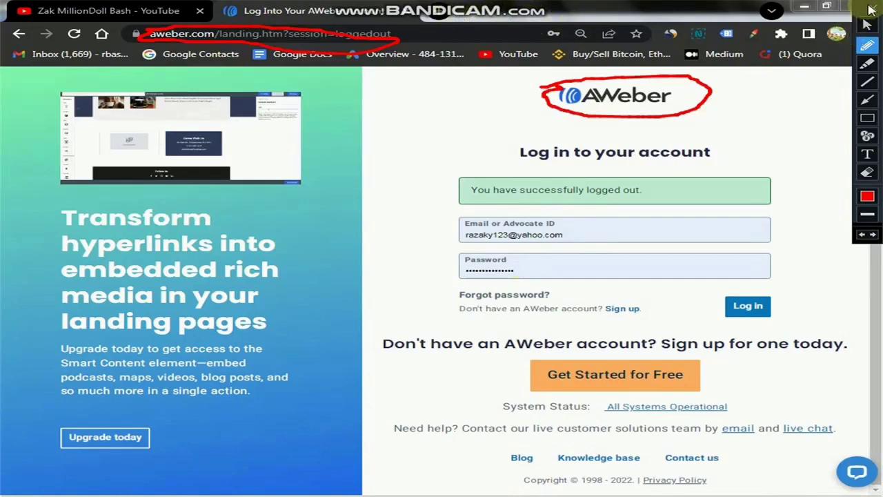
click(864, 21)
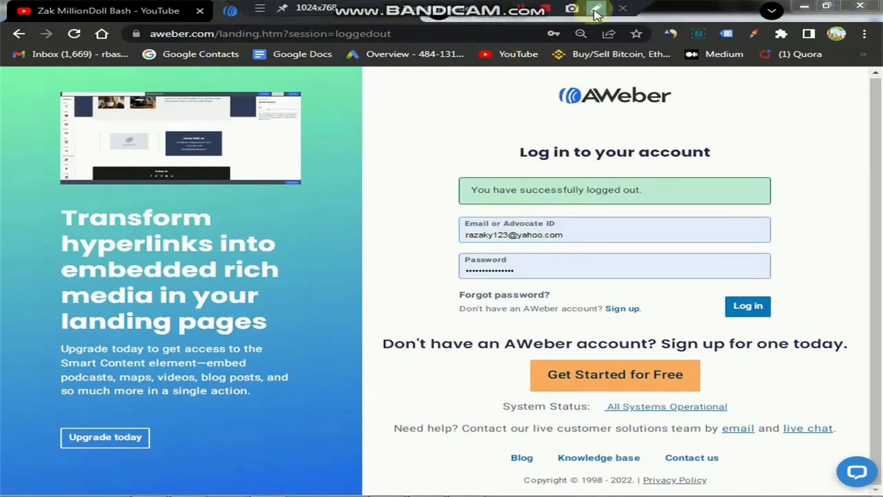
Draw an arrow to Get Started for Free and open the free sign-up form.
key(ctrl+alt+d)
mouse_move(468, 334)
mouse_down()
mouse_move(536, 360)
mouse_move(607, 342)
mouse_move(749, 402)
mouse_move(503, 407)
mouse_move(514, 356)
mouse_move(576, 350)
mouse_up()
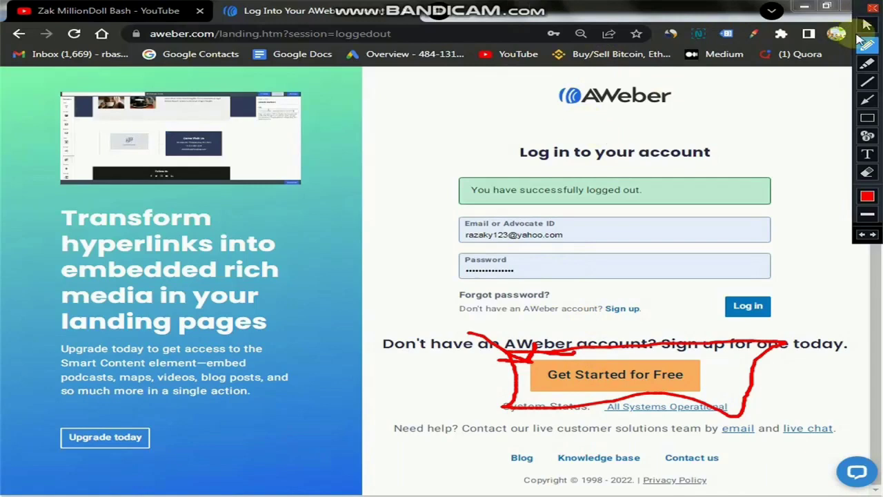
click(868, 15)
click(626, 381)
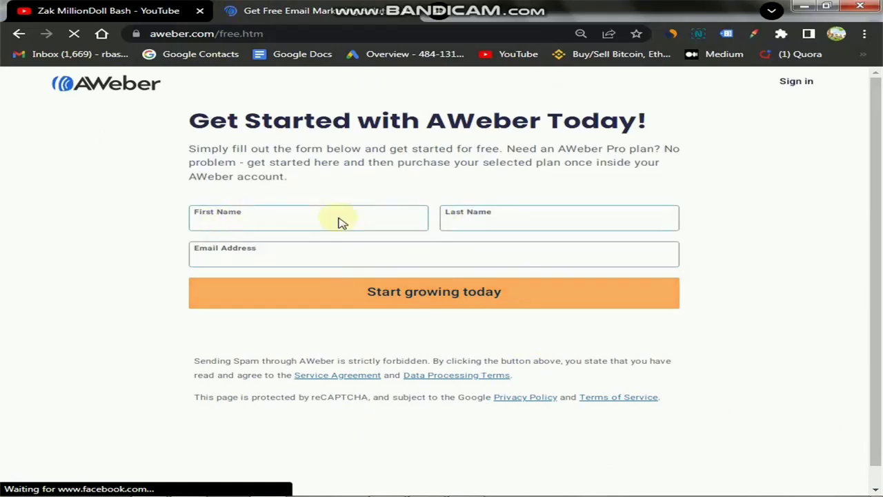
Submit the sign-up form with empty name and email fields, then go back to Sign in.
click(288, 223)
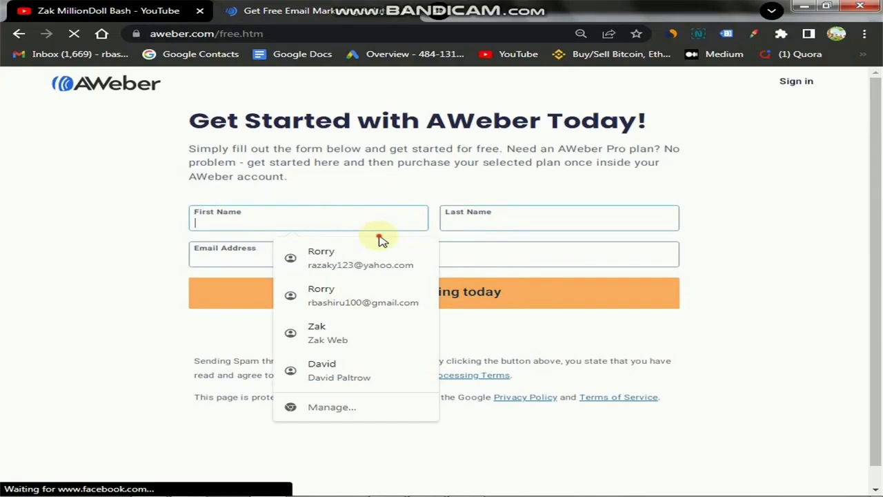
key(Tab)
click(262, 224)
click(514, 216)
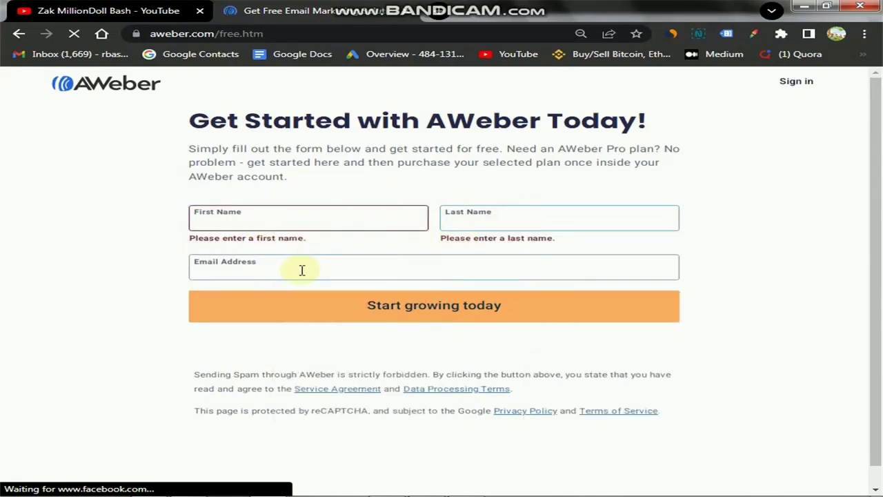
click(302, 272)
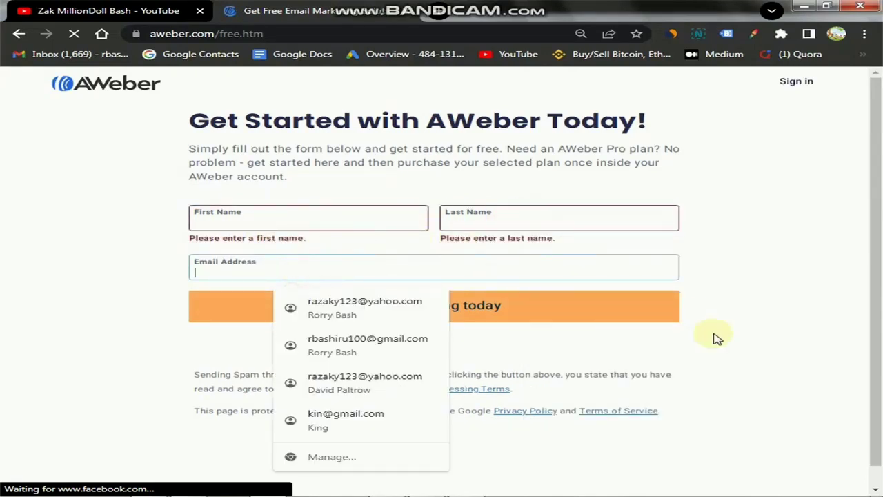
click(464, 354)
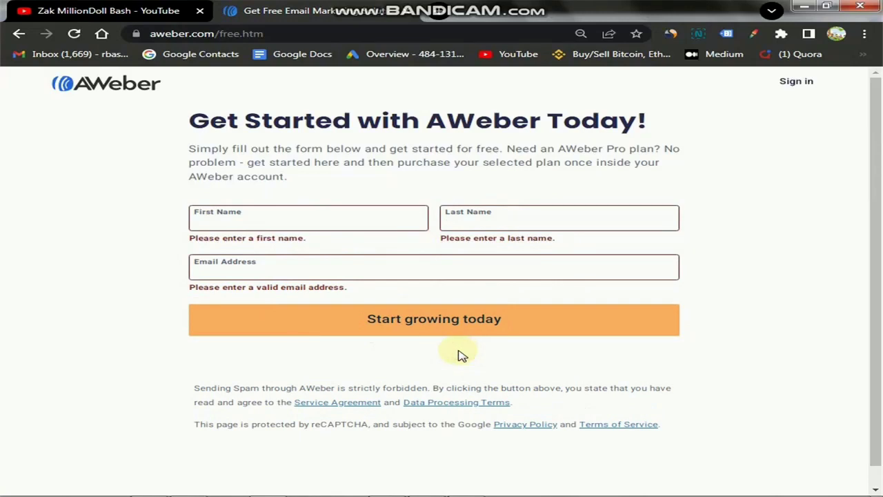
click(403, 332)
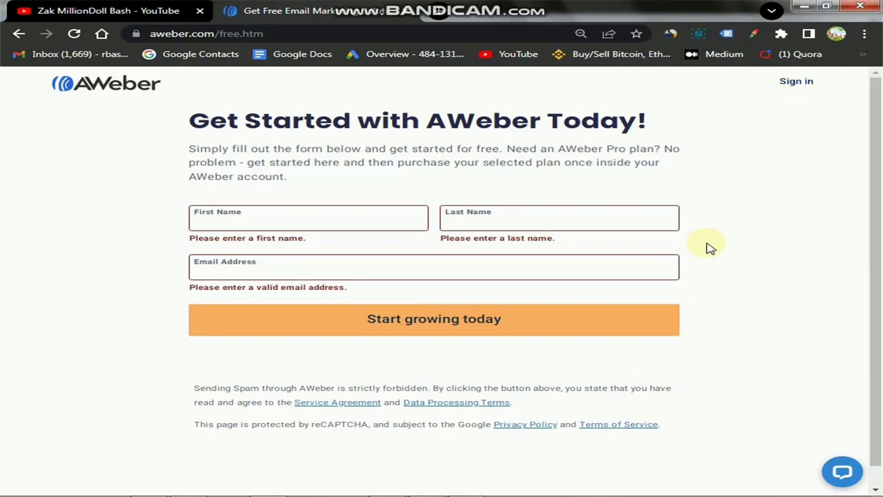
click(790, 85)
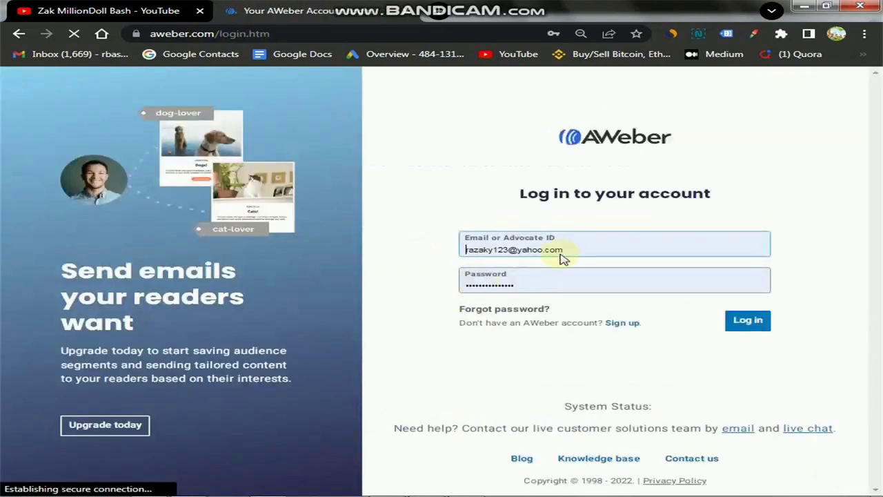
Log in to the AWeber account and scroll over the dashboard.
click(743, 324)
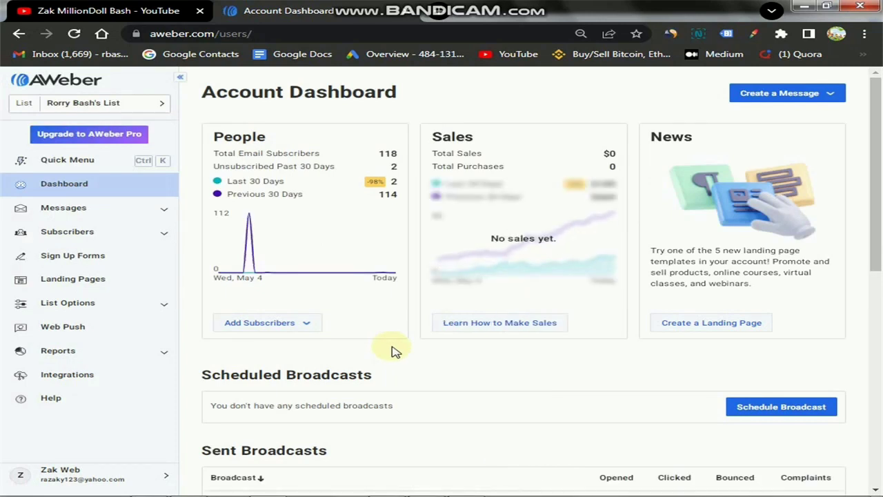
scroll(489, 190, down, 5)
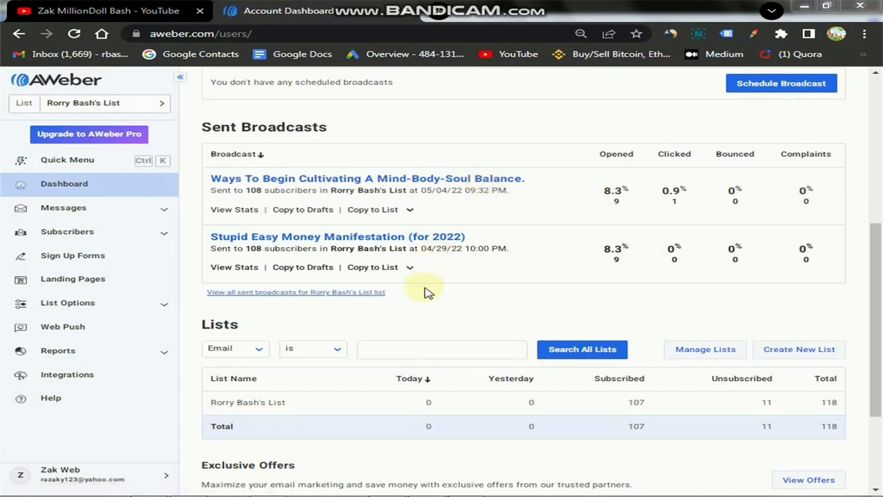
scroll(875, 262, up, 1)
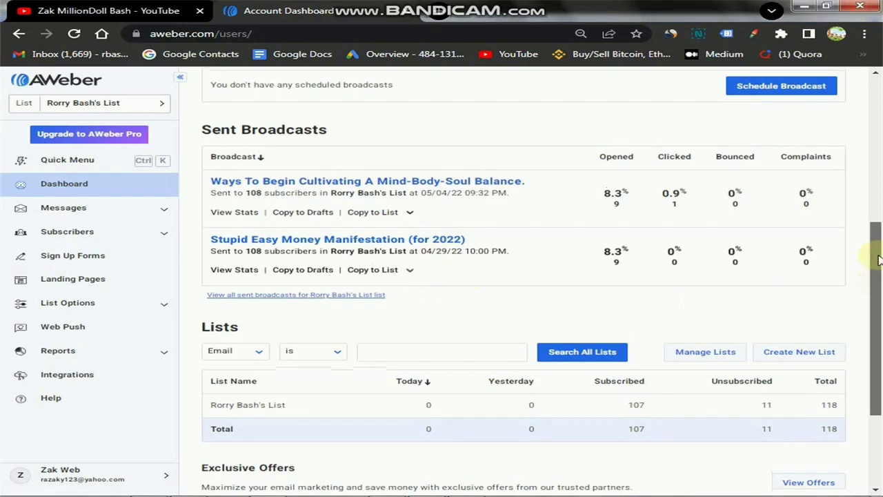
scroll(882, 152, up, 4)
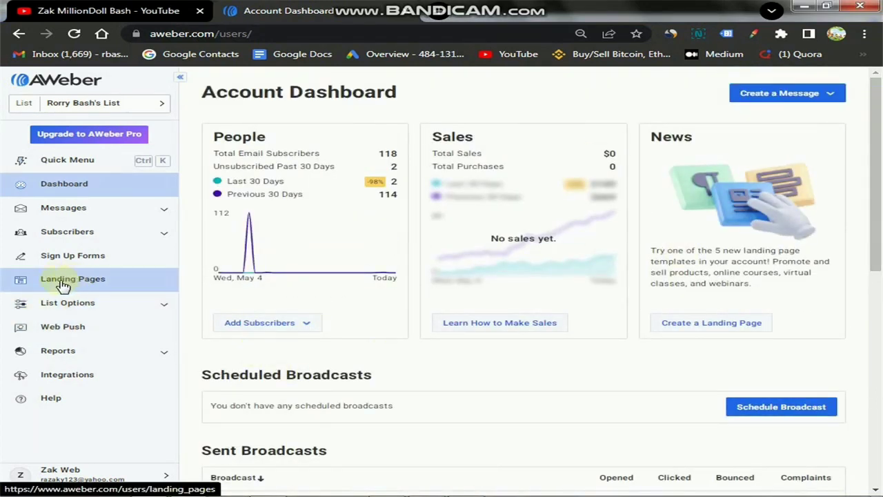
Underline the Landing Pages sidebar entry with the pen and open the Landing Pages list.
mouse_move(545, 6)
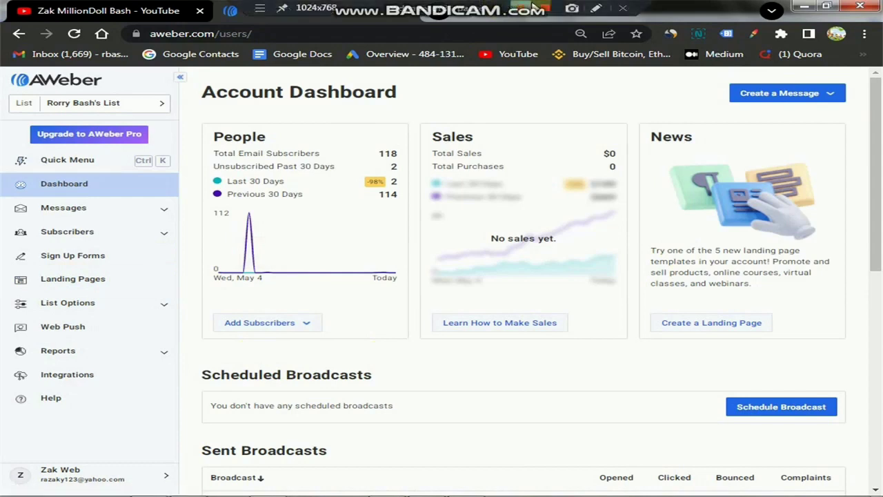
click(592, 8)
mouse_move(43, 271)
mouse_down()
mouse_move(129, 282)
mouse_move(17, 289)
mouse_move(13, 273)
mouse_move(78, 273)
mouse_up()
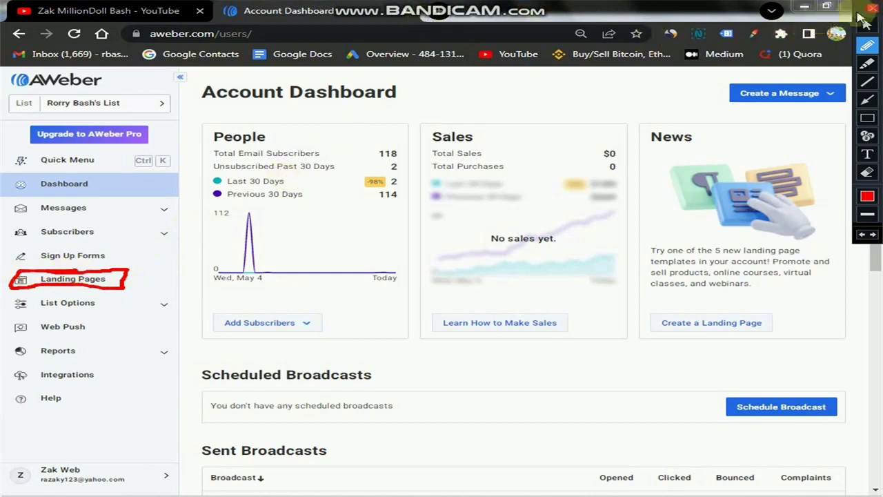
click(859, 14)
click(78, 282)
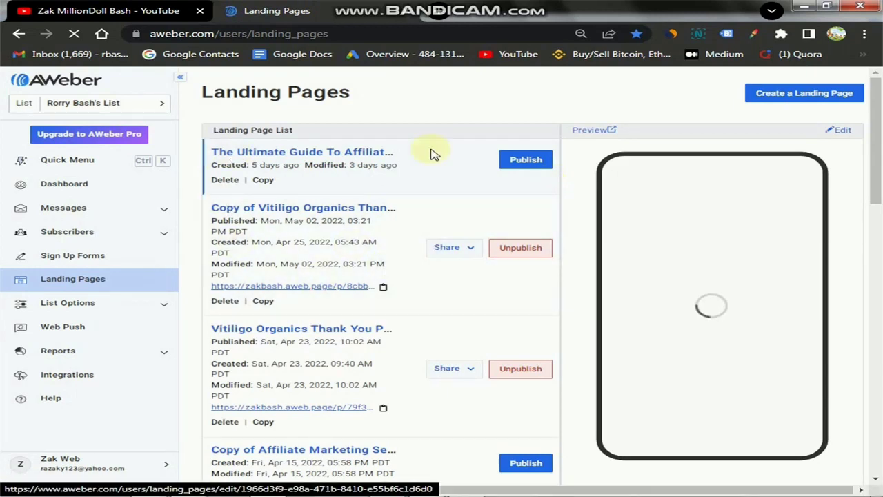
Scroll the existing landing pages and start creating a new landing page.
scroll(347, 412, down, 7)
scroll(348, 408, down, 6)
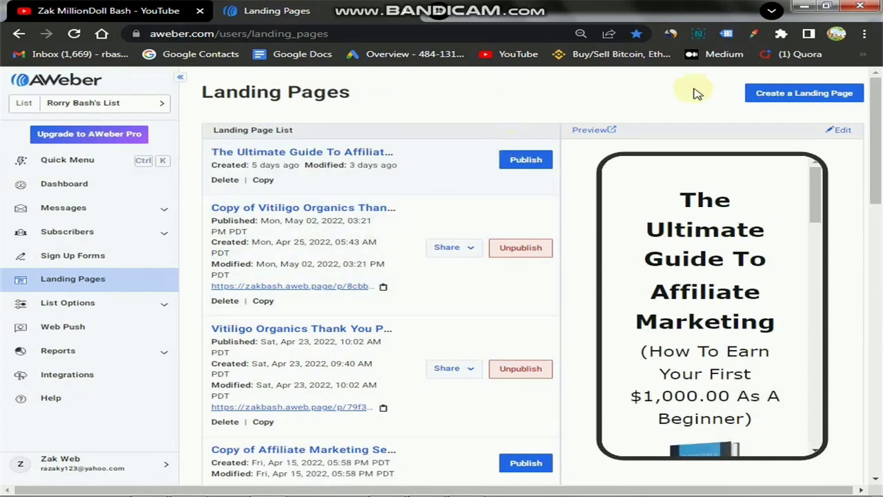
click(800, 97)
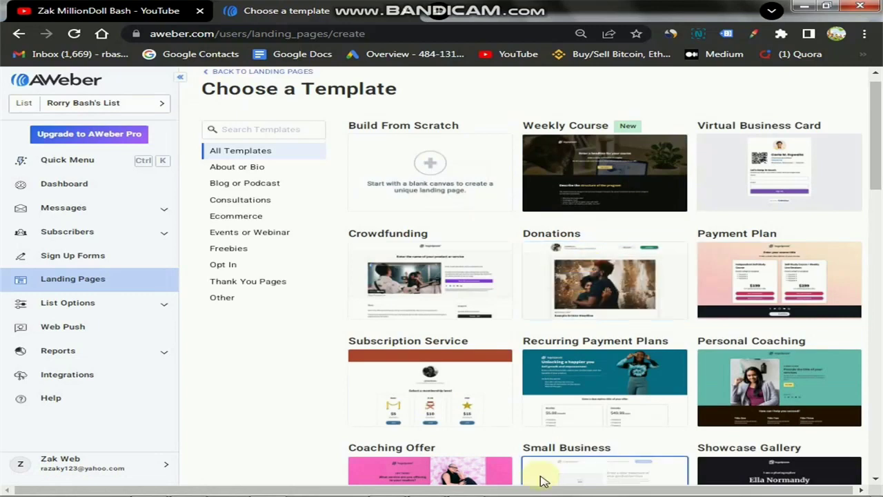
Browse the template gallery and choose the blank Build From Scratch template.
scroll(571, 400, down, 3)
scroll(571, 400, down, 10)
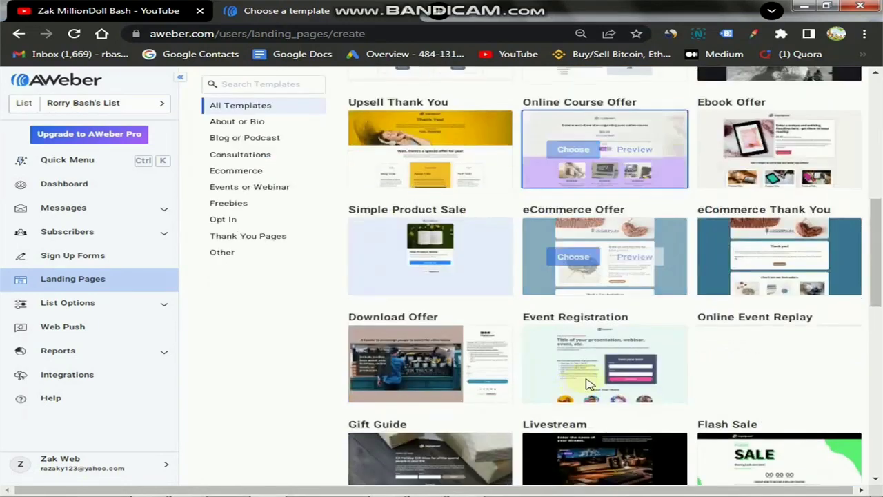
scroll(597, 378, up, 5)
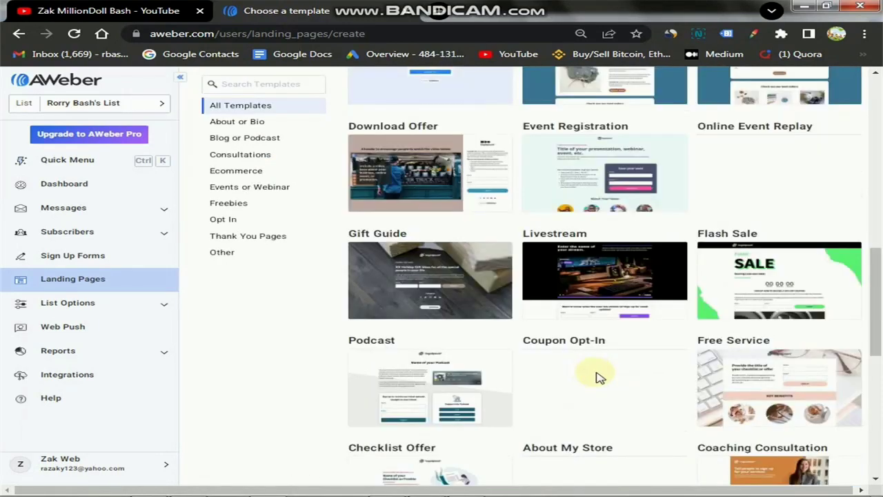
scroll(597, 388, up, 8)
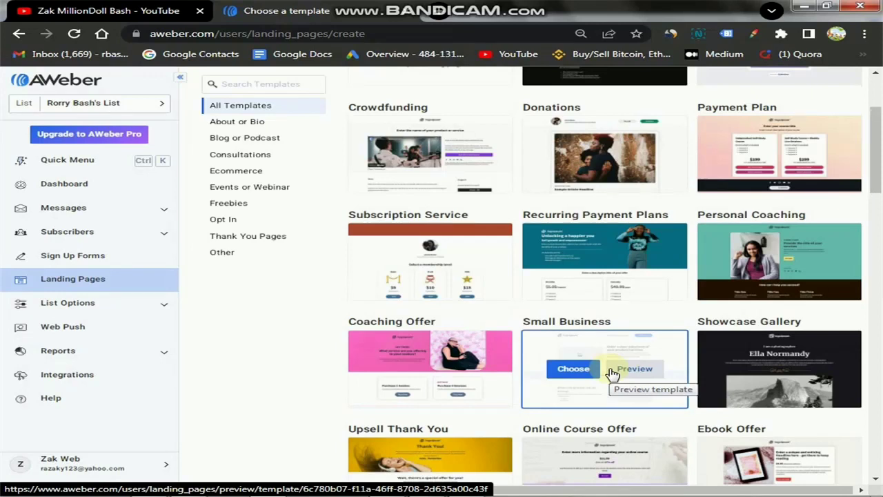
scroll(563, 316, up, 2)
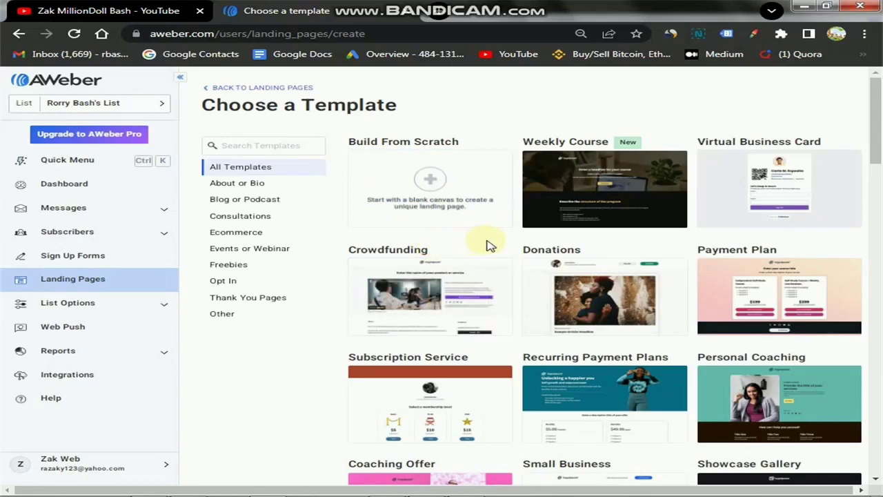
mouse_move(442, 202)
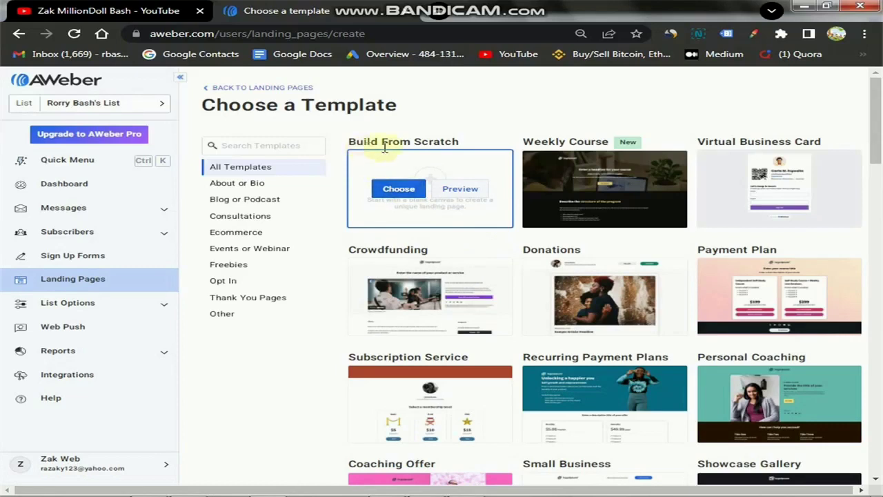
drag(352, 139, 467, 142)
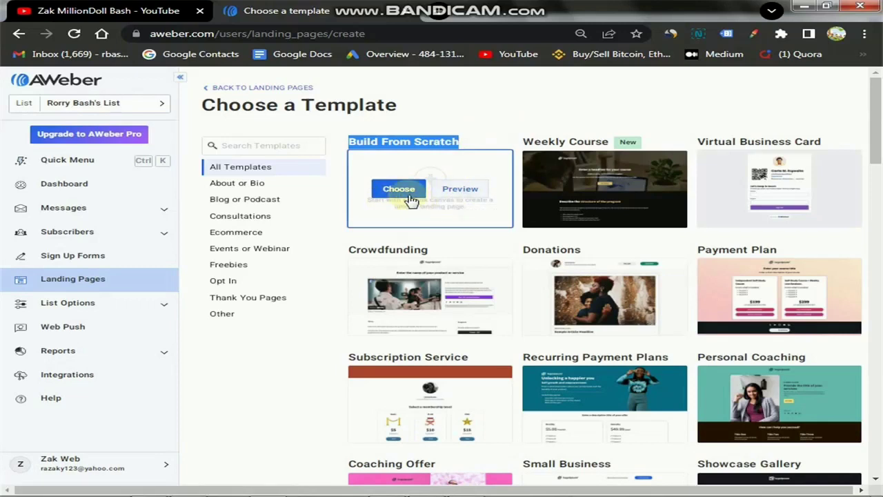
click(398, 196)
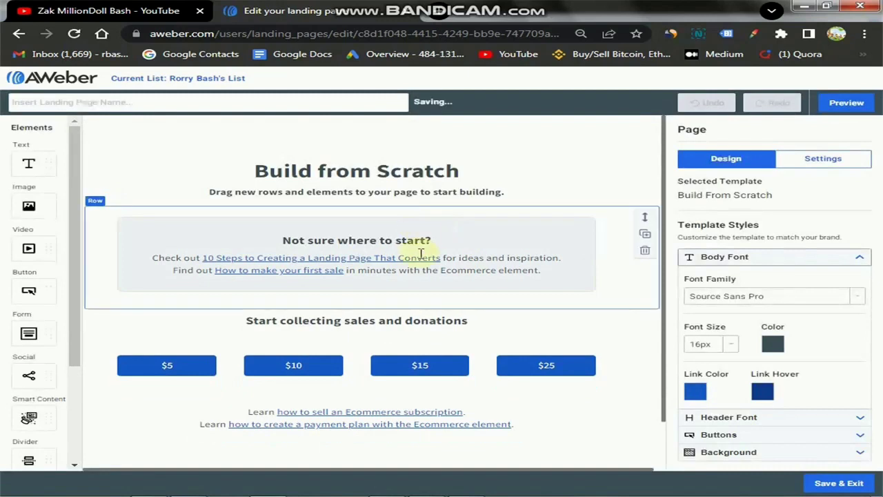
Delete the starter heading, help text, $25 price buttons, AWeber image, Ecommerce links and leftover rows.
scroll(421, 257, down, 1)
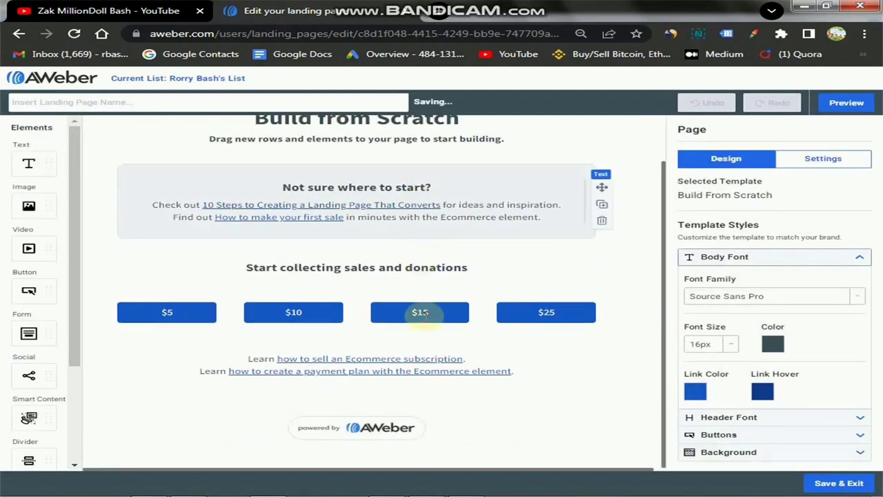
scroll(421, 313, up, 1)
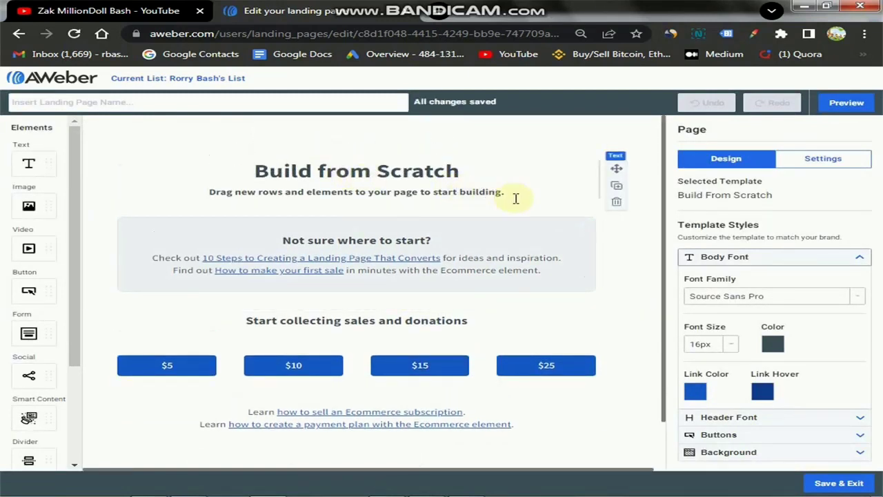
click(614, 203)
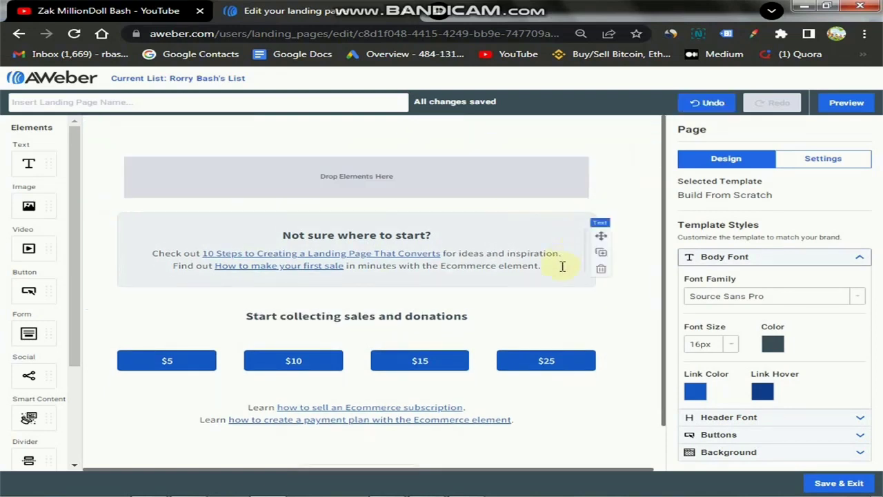
click(601, 270)
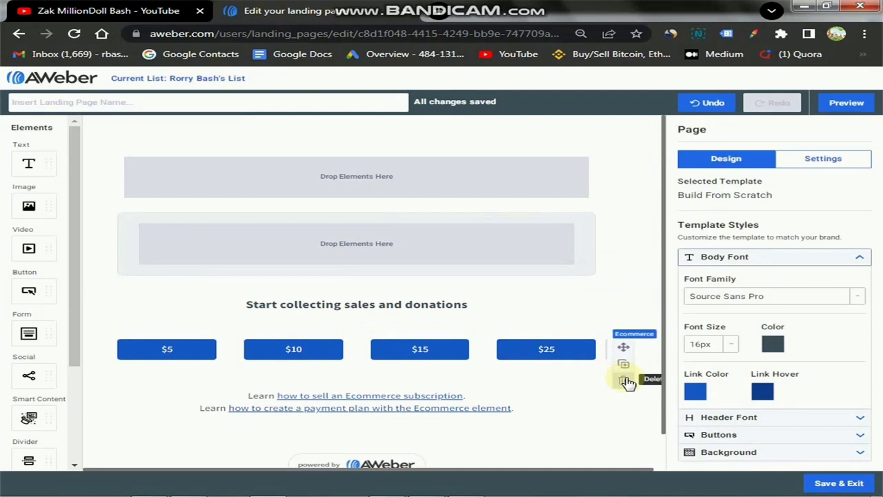
click(623, 378)
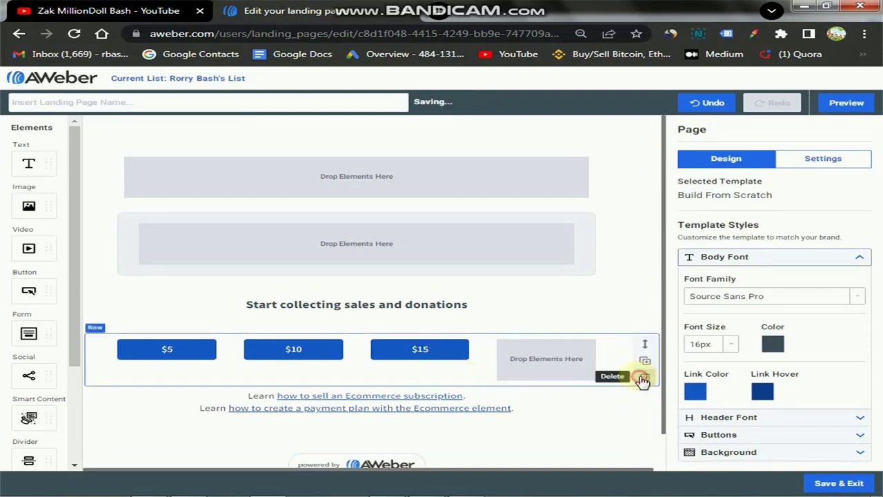
click(642, 378)
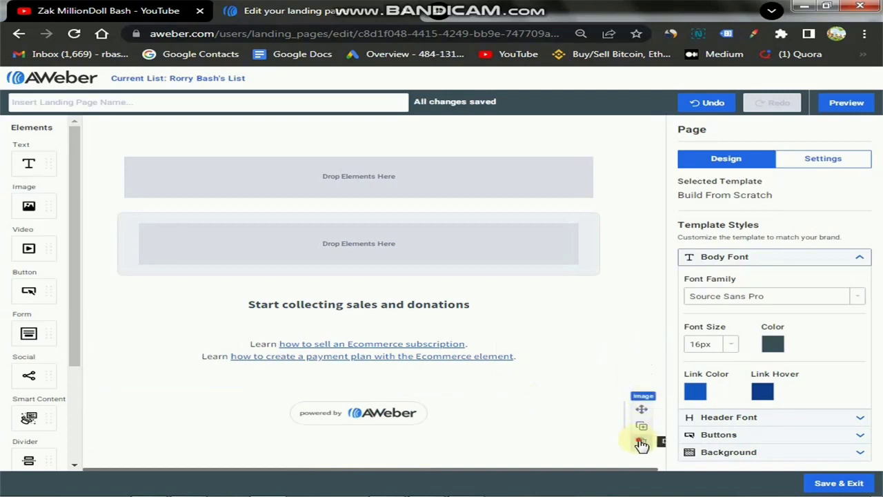
click(641, 443)
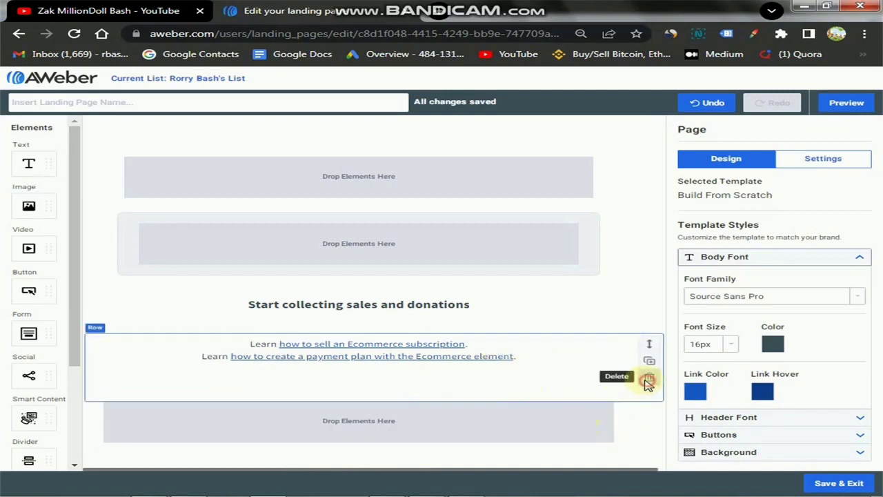
click(649, 383)
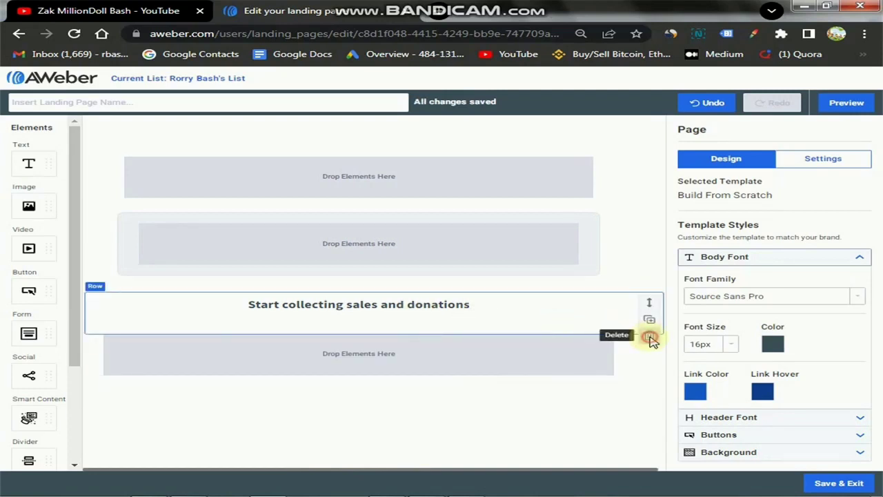
click(650, 337)
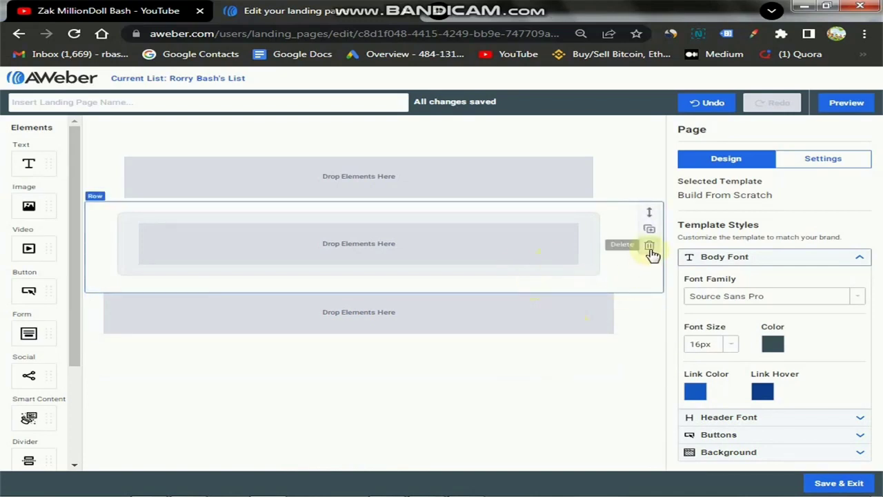
click(650, 246)
click(649, 246)
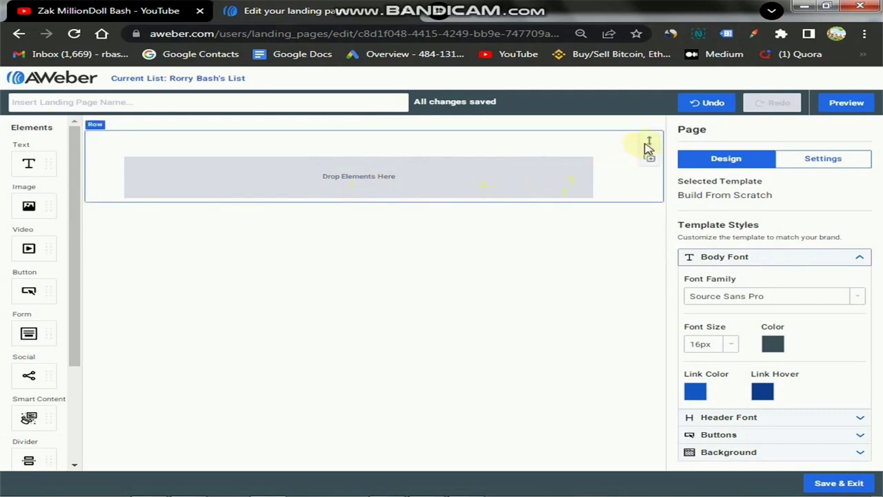
Reposition the remaining row and drop a Text element into it to start the headline.
drag(648, 140, 591, 183)
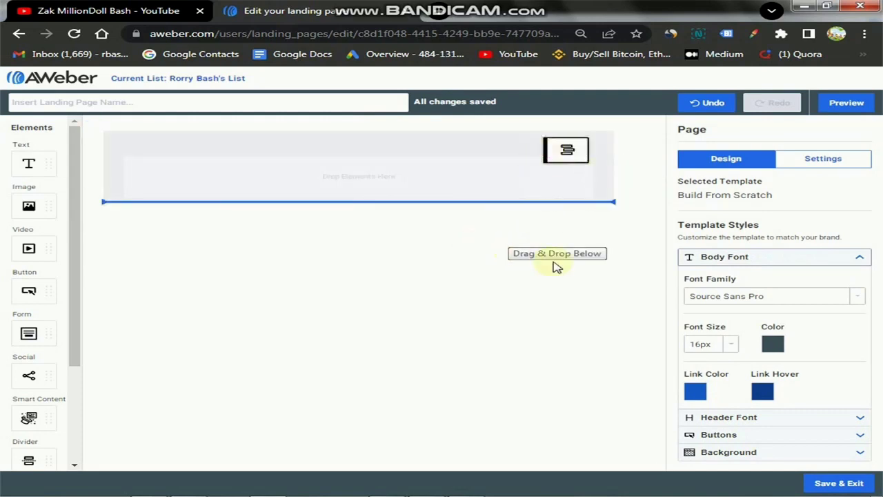
drag(556, 267, 545, 264)
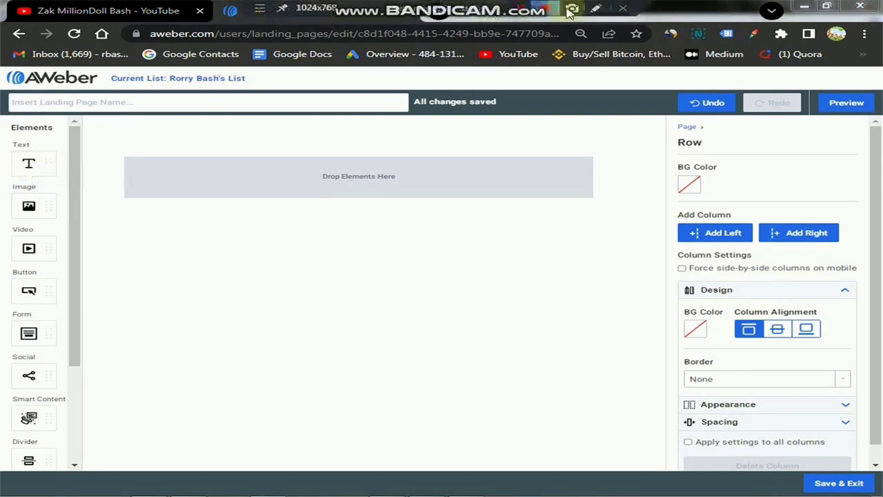
click(594, 10)
mouse_move(26, 138)
mouse_down()
mouse_move(63, 151)
mouse_move(31, 136)
mouse_up()
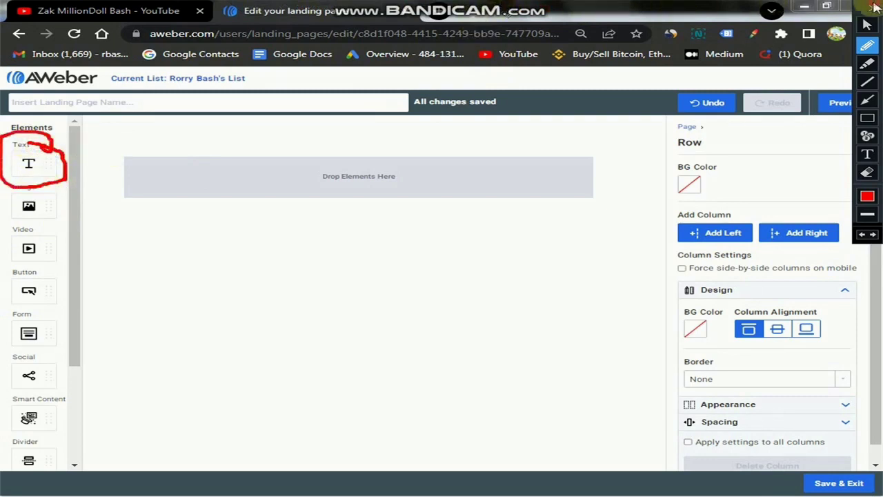
click(872, 8)
drag(33, 165, 346, 260)
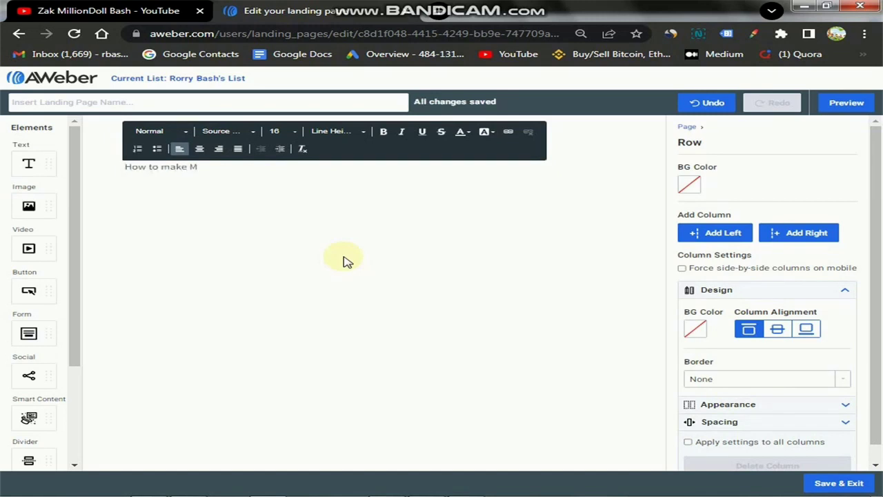
Complete 'How to make Money Online' in bold, centred size 36, then open a new tab.
text(ney Online)
key(ctrl+a)
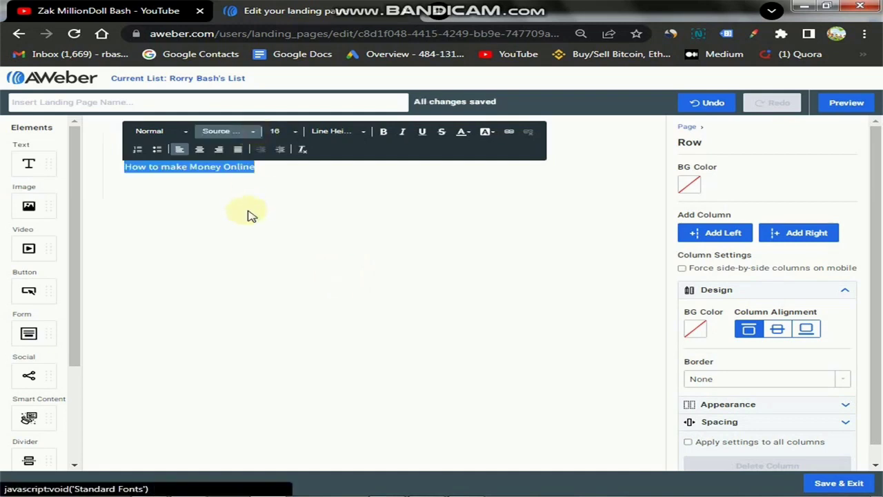
click(293, 132)
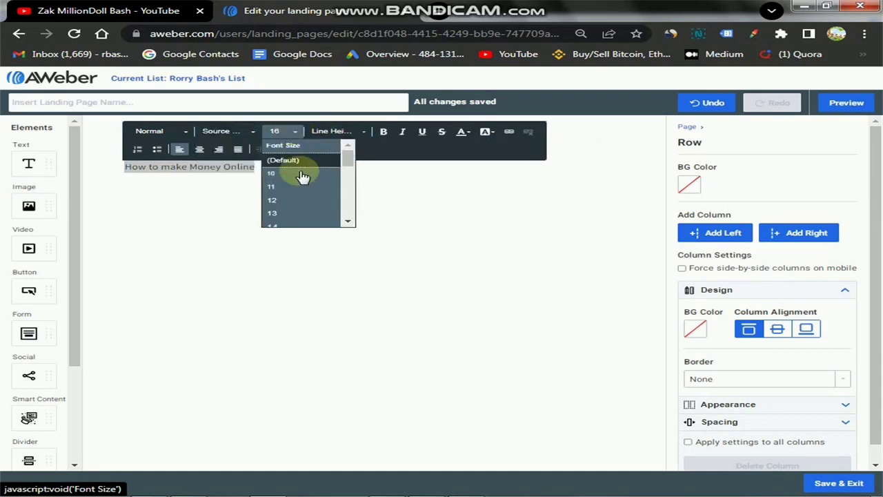
scroll(300, 183, down, 1)
scroll(300, 186, down, 3)
scroll(301, 179, up, 1)
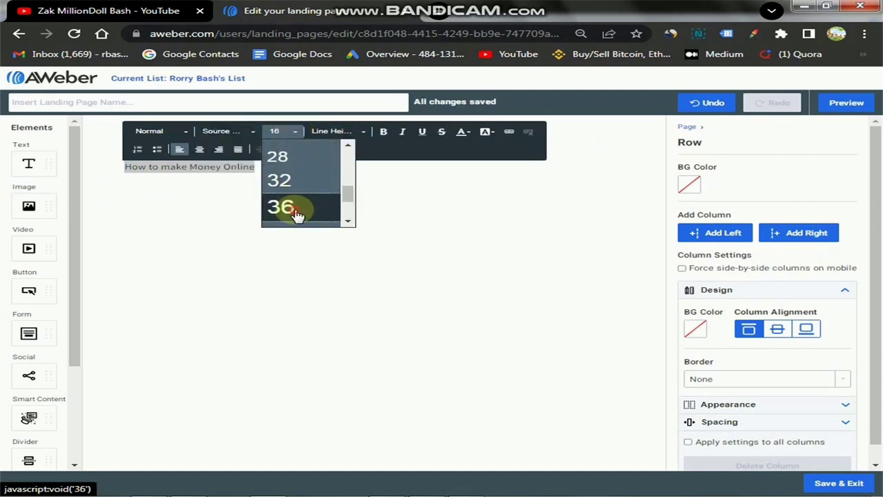
click(296, 212)
click(382, 132)
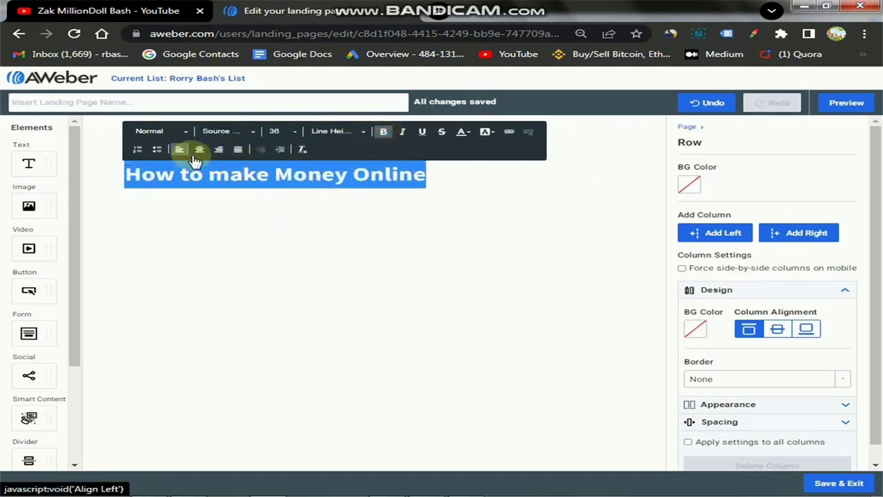
click(198, 150)
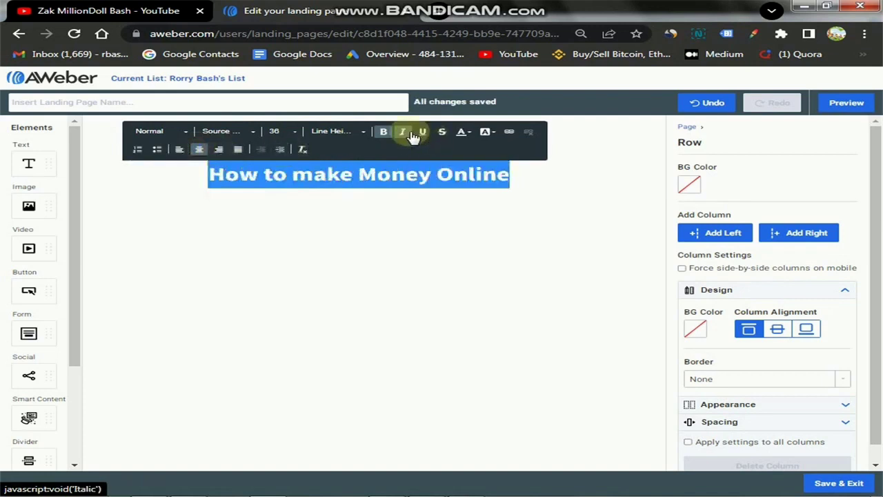
click(518, 175)
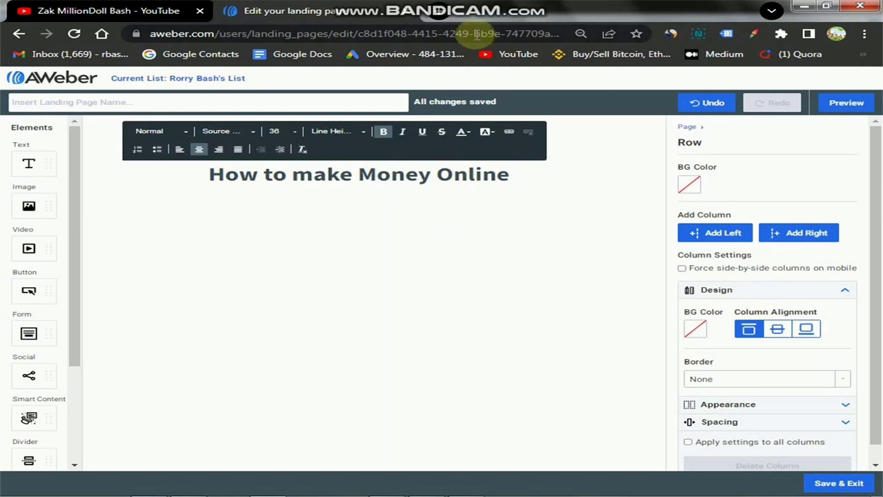
click(448, 17)
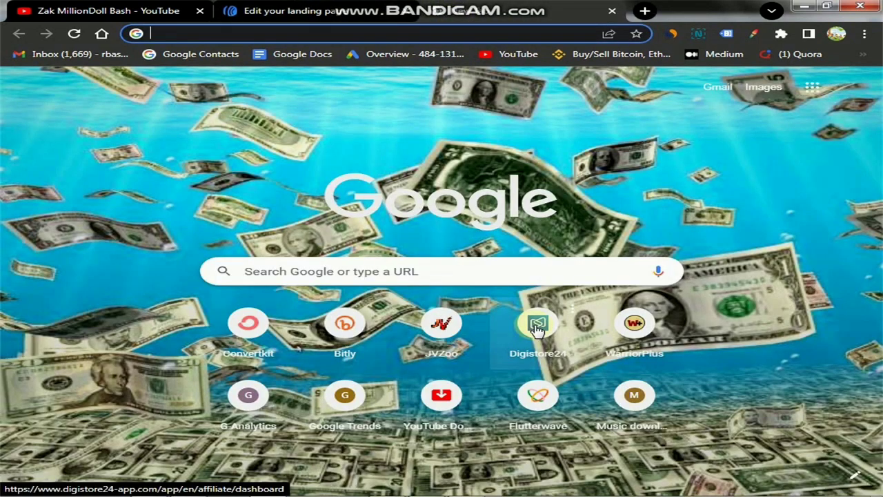
Open Digistore24 from the new tab and review its 157 promoclicks and $0.00 earnings tiles.
click(545, 327)
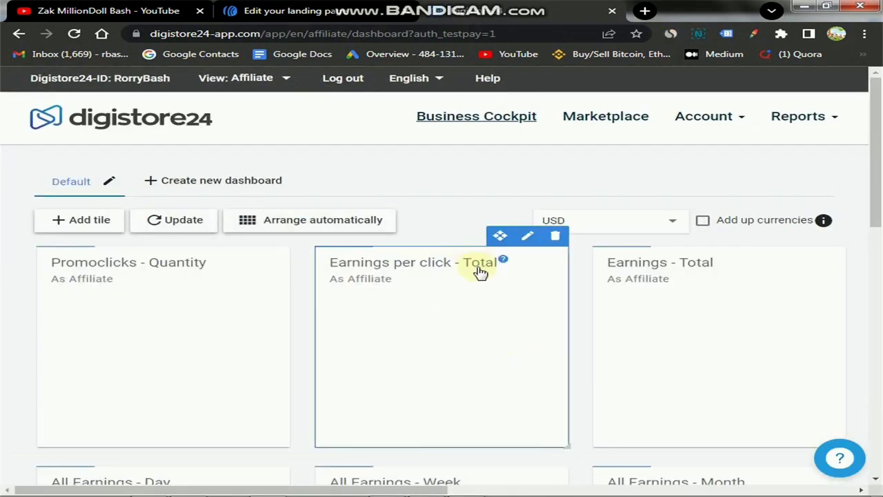
scroll(476, 290, down, 2)
scroll(455, 311, up, 2)
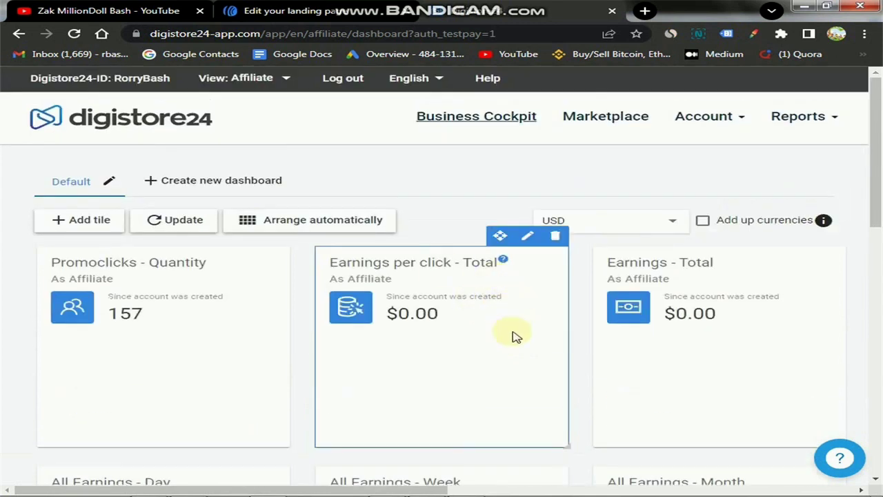
scroll(550, 353, down, 5)
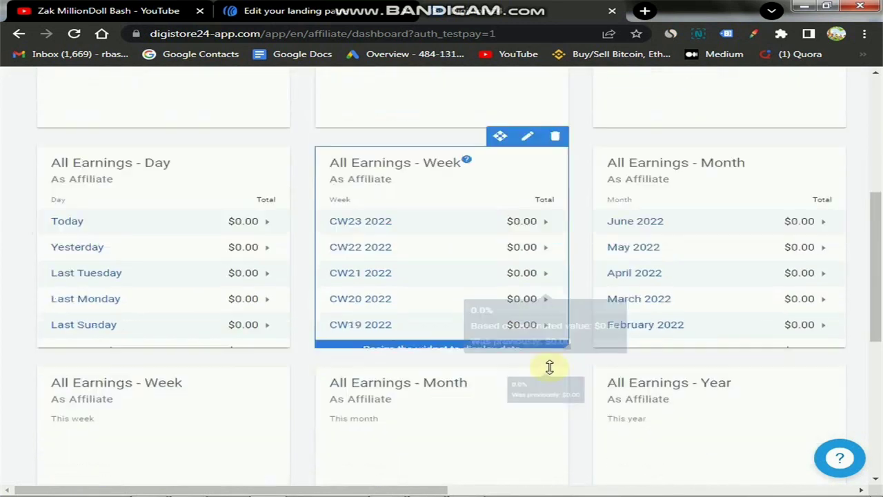
scroll(559, 376, down, 6)
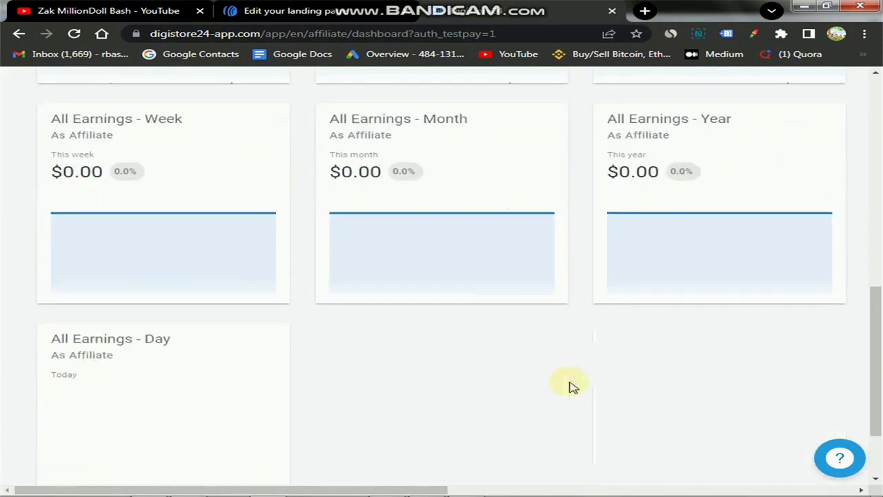
scroll(570, 386, up, 10)
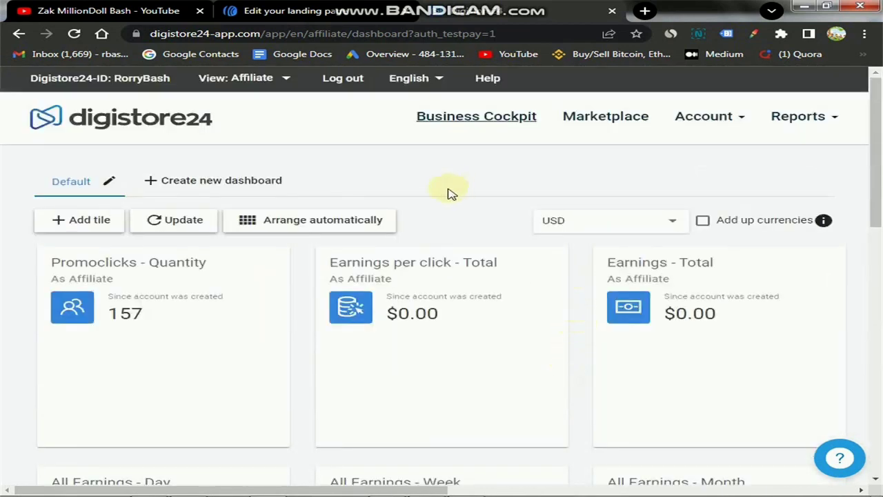
Open the Digistore24 marketplace and scroll through its offers.
click(605, 121)
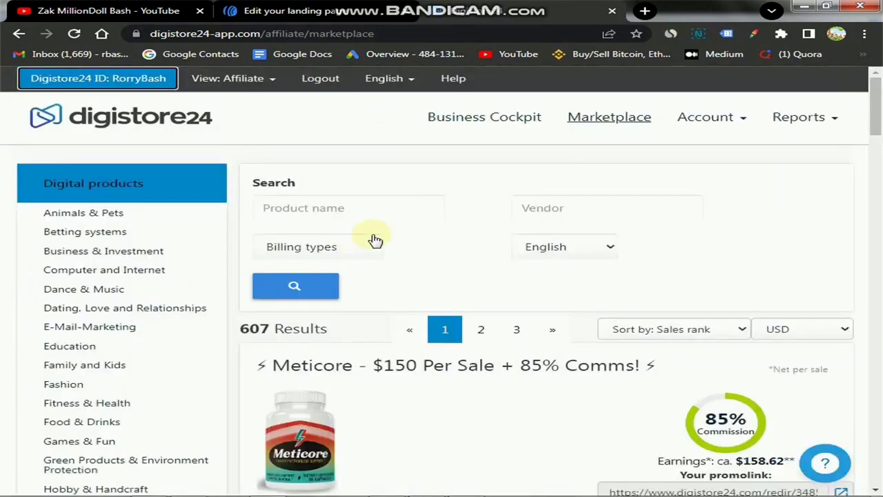
scroll(173, 256, down, 2)
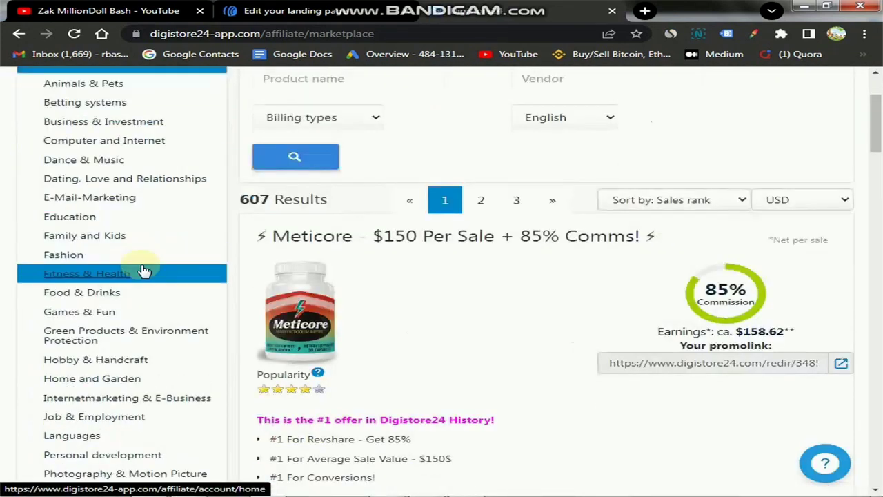
scroll(142, 266, down, 2)
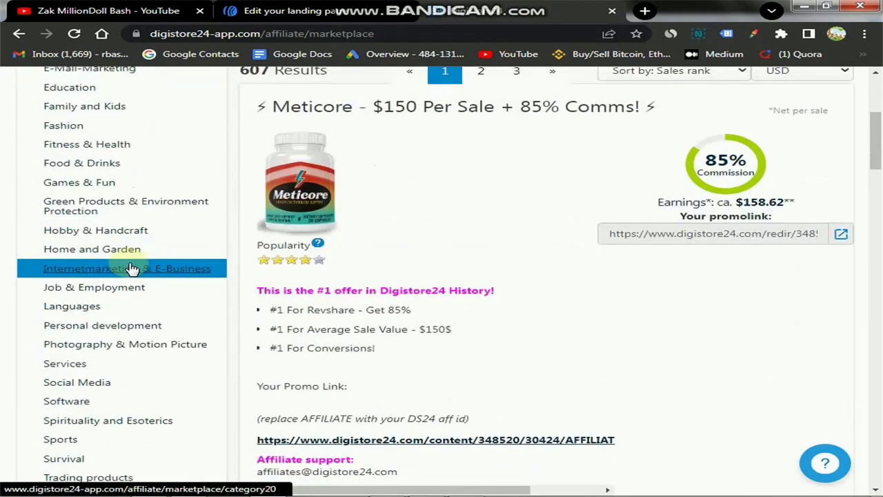
scroll(131, 268, down, 2)
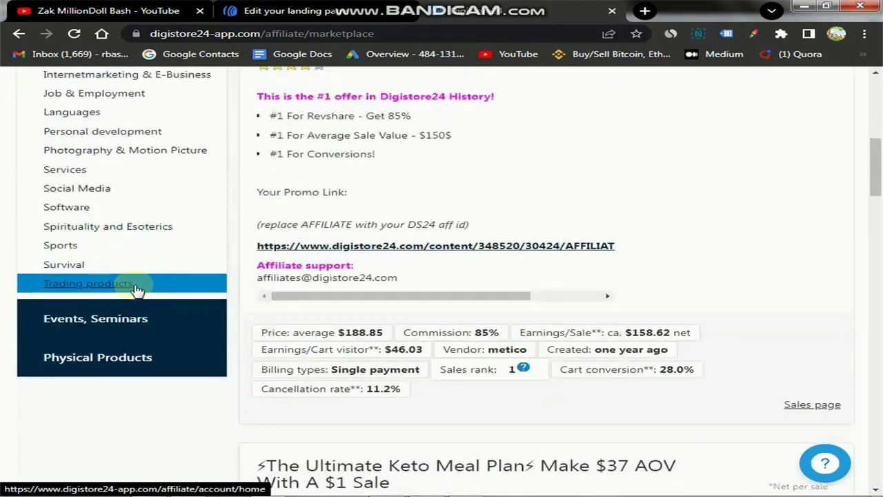
scroll(131, 288, up, 1)
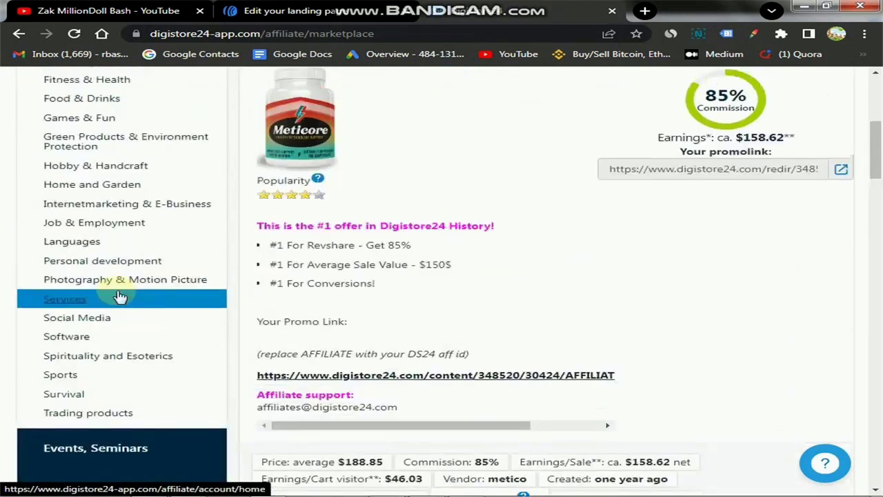
Filter to Personal development offers and select the Genie Script promolink.
click(83, 264)
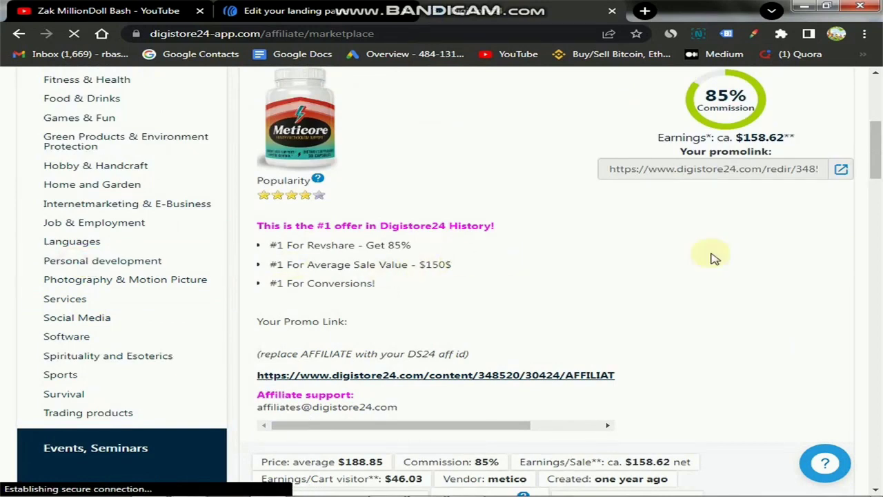
scroll(666, 253, down, 3)
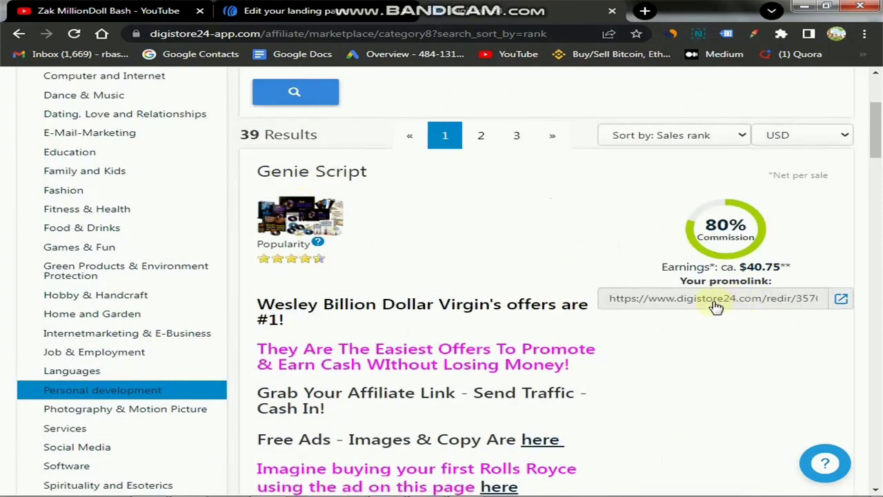
click(686, 300)
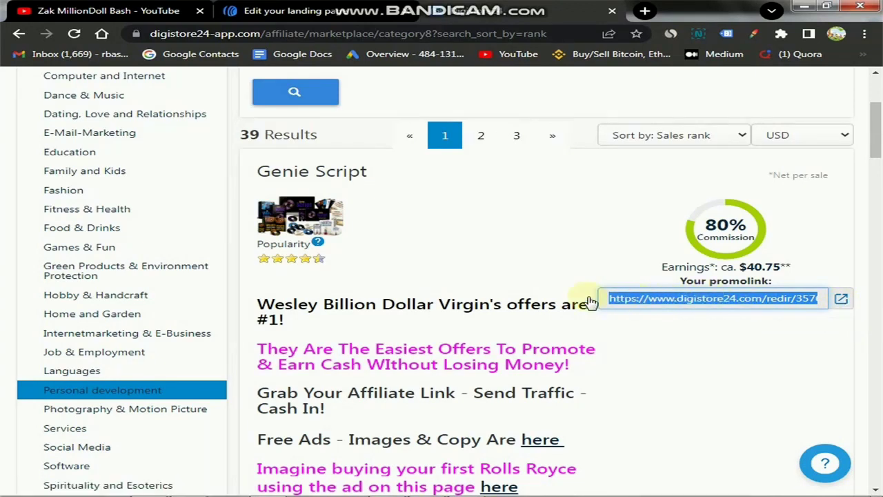
click(842, 304)
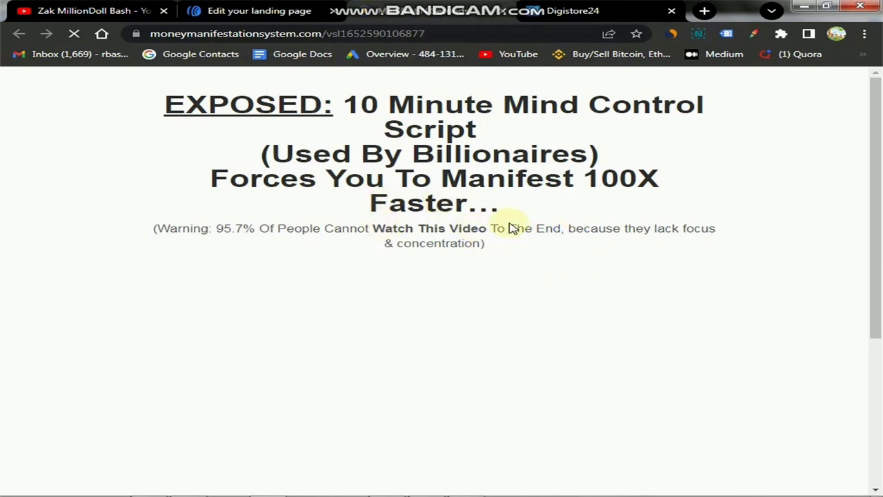
scroll(517, 238, down, 3)
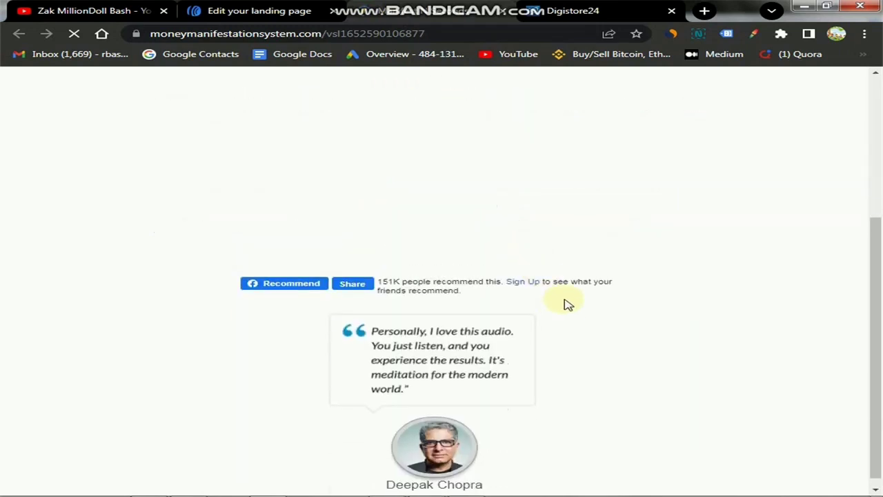
scroll(552, 305, up, 3)
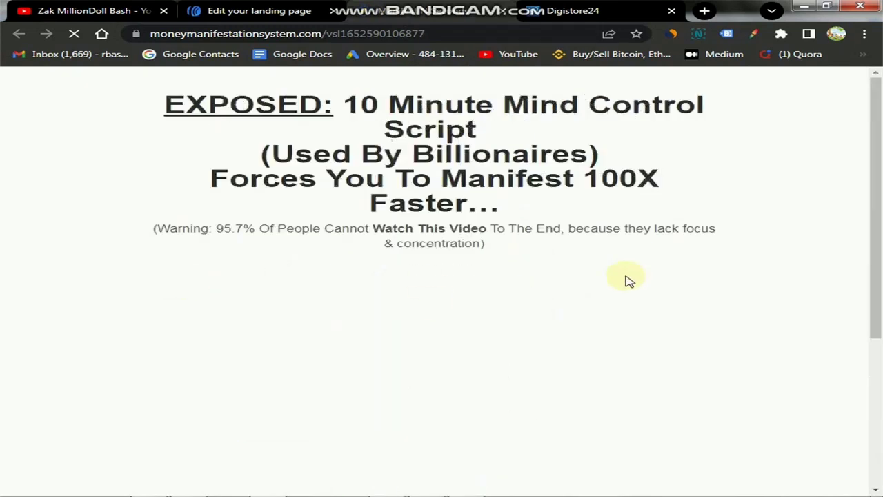
scroll(268, 223, down, 2)
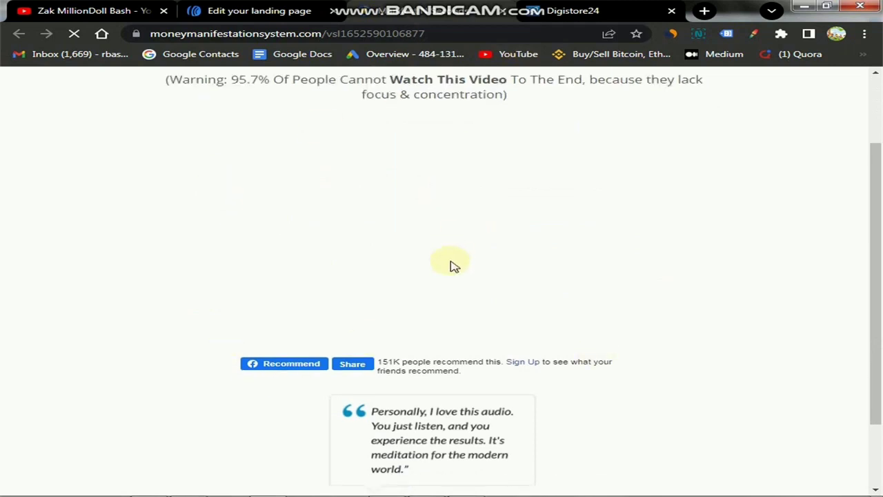
scroll(452, 269, up, 2)
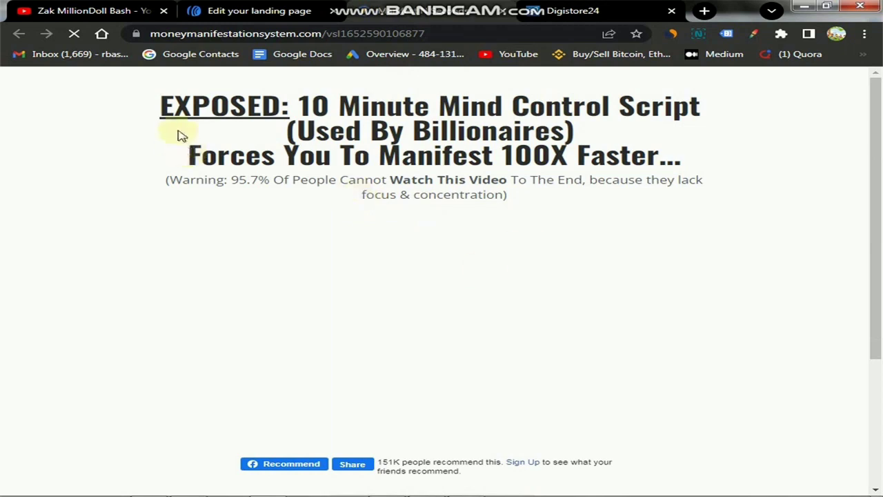
drag(158, 114, 682, 155)
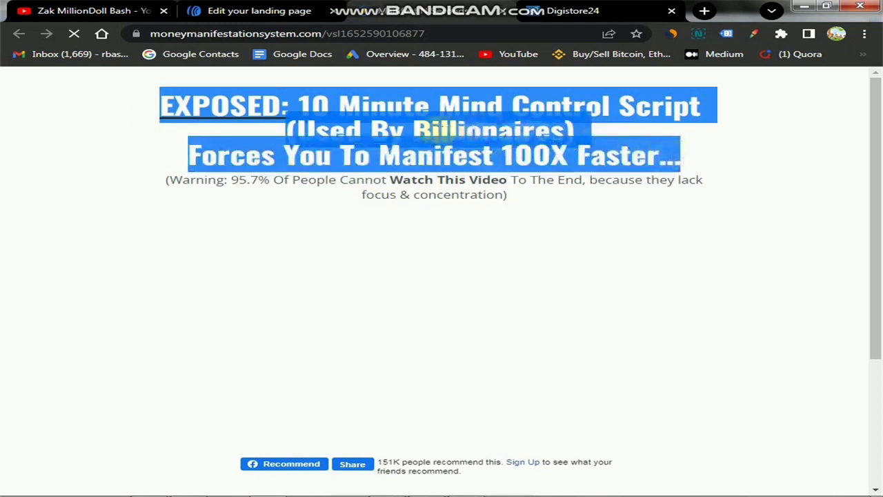
click(436, 131)
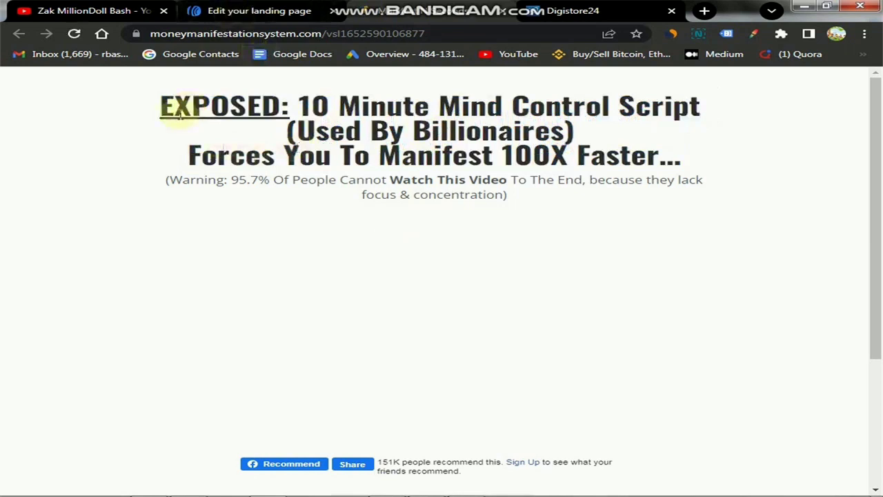
drag(165, 107, 675, 159)
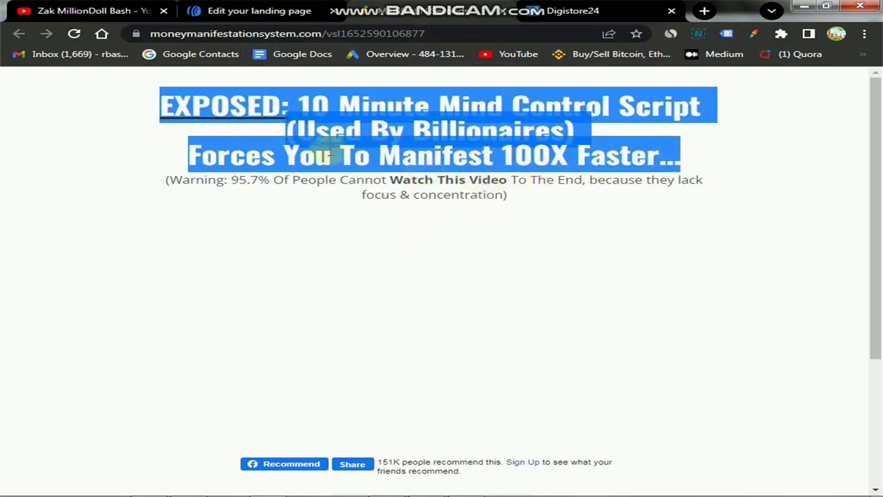
click(544, 149)
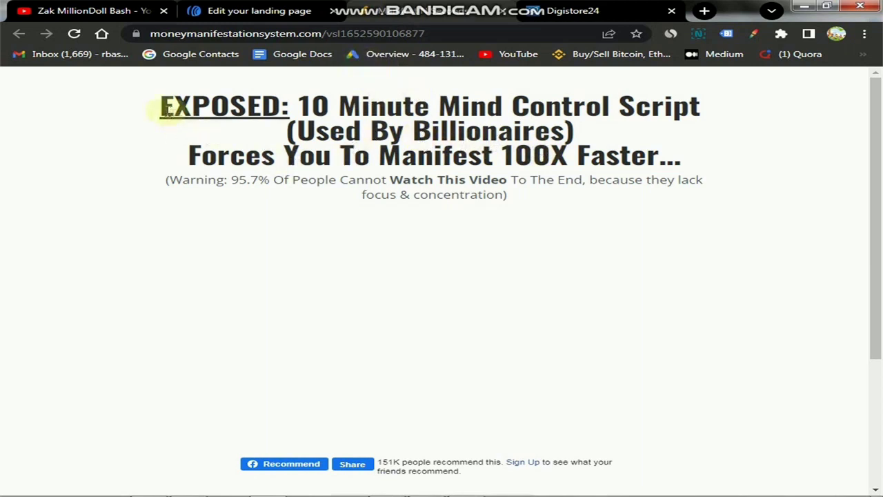
click(237, 10)
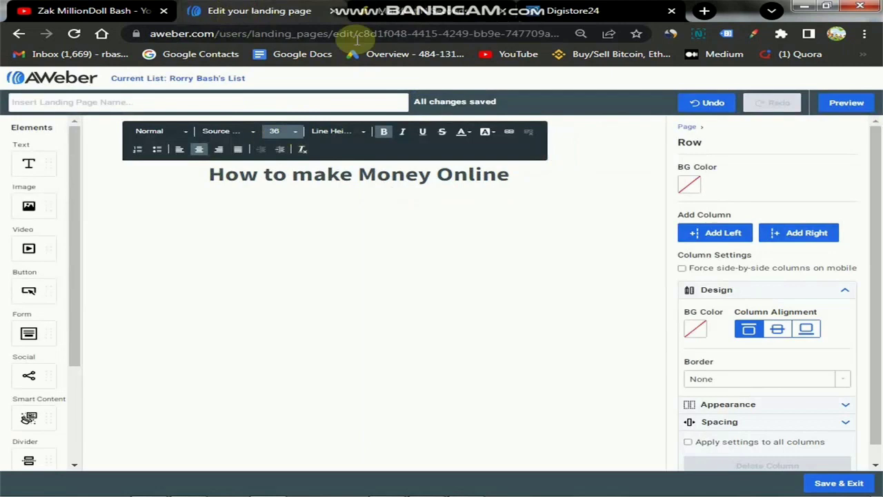
click(407, 12)
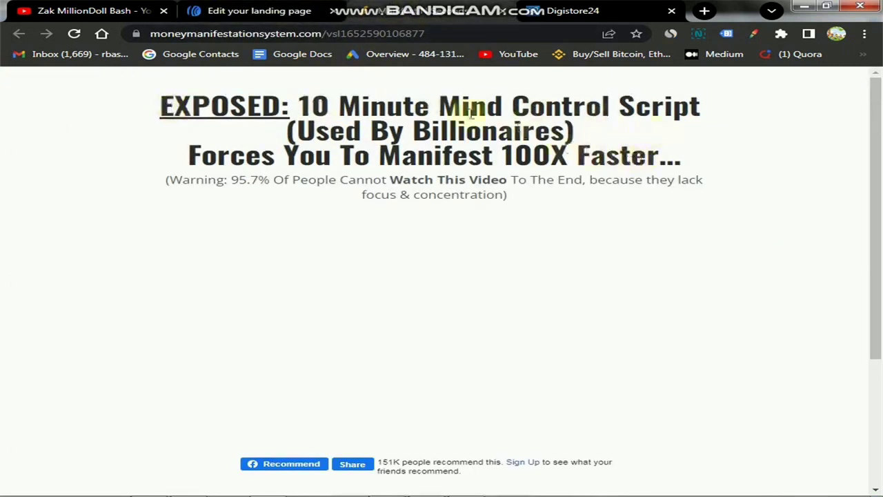
Replace the headline with 'How To Manifest 100X Faster', correcting typos along the way.
click(252, 13)
triple_click(311, 182)
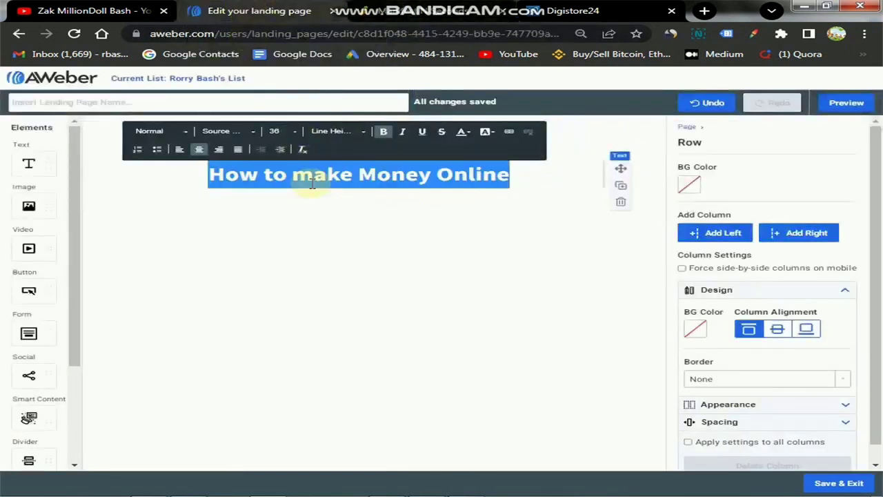
text(Howo)
key(BackSpace)
text(To)
key(BackSpace)
text(o Manifest)
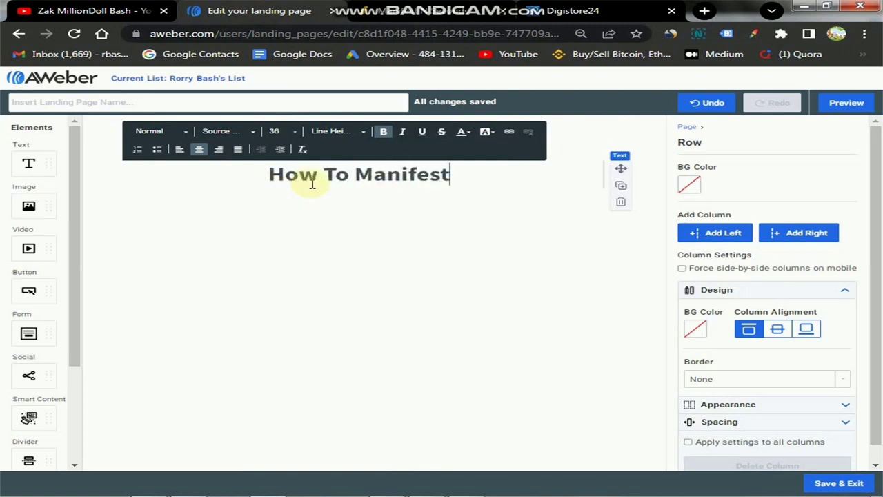
key(ctrl+BackSpace)
text(Manifes)
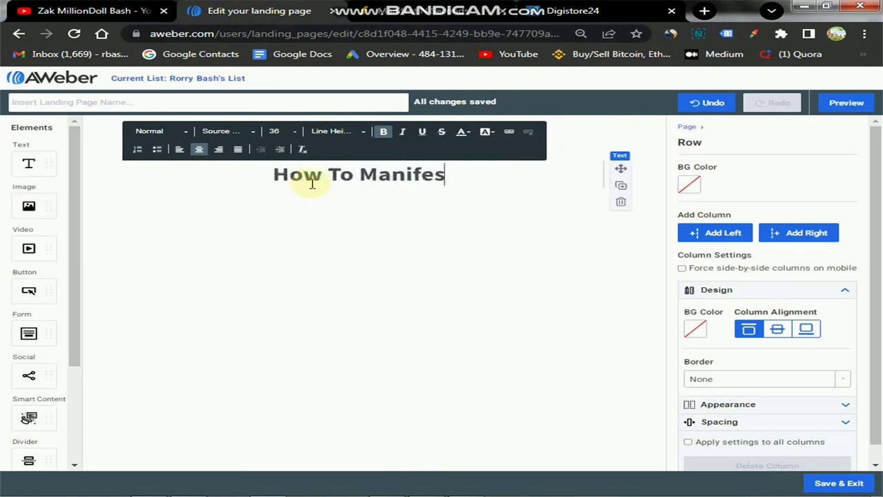
text(t 100)
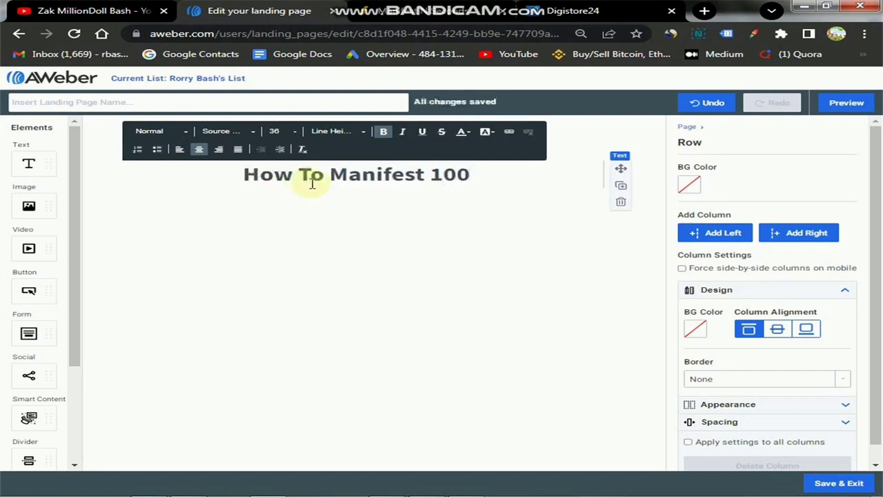
key(BackSpace)
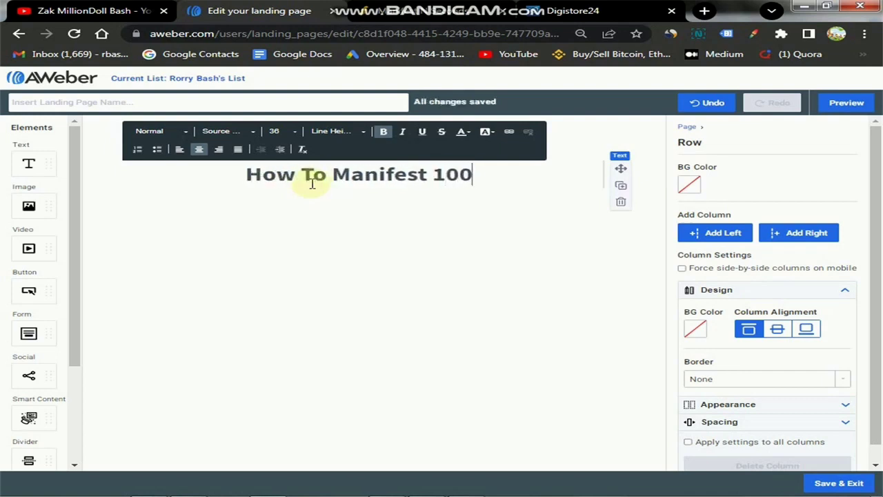
text(X Faster)
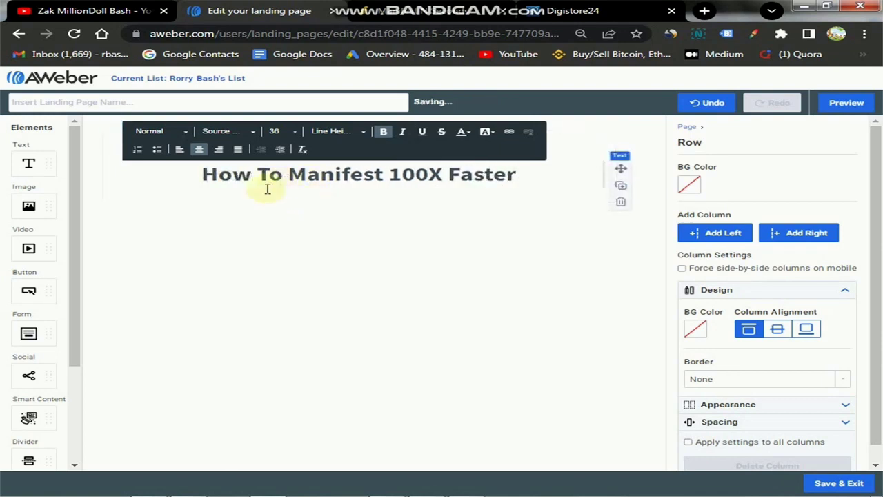
Add 'FREE Video Reveals' to the start of the headline and select those words.
click(204, 177)
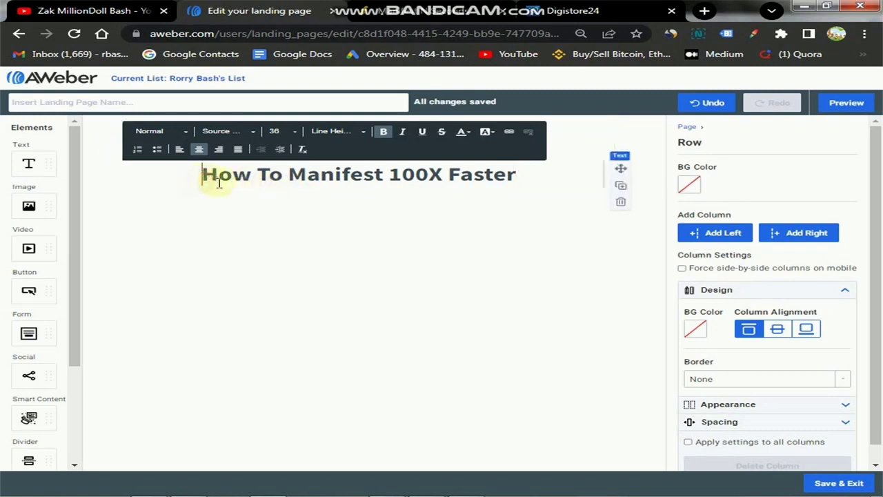
text(FREE )
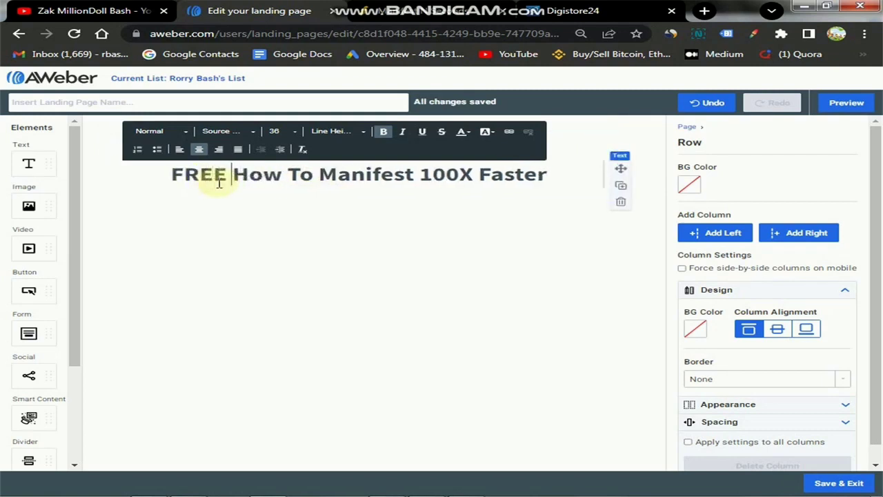
text(Video )
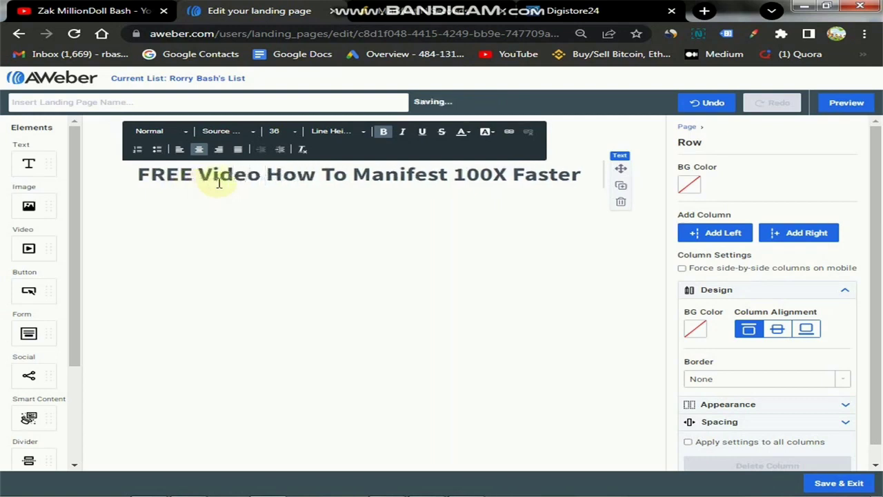
text(Reveal;s)
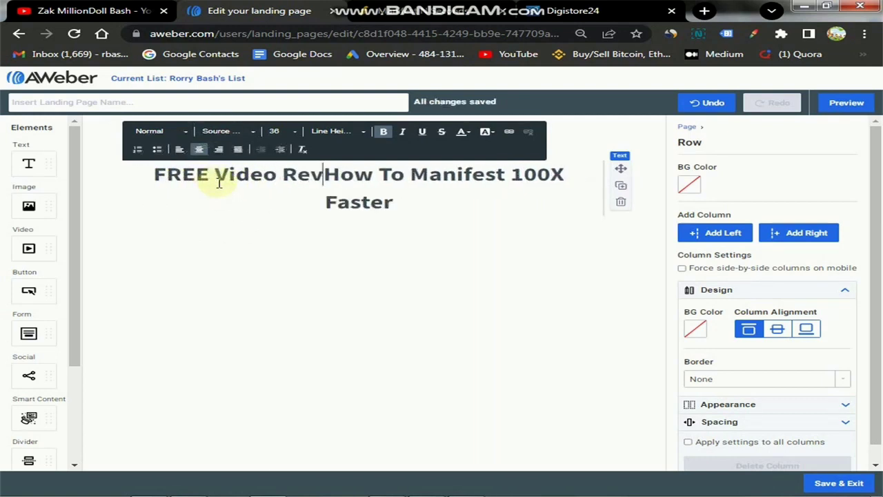
key(BackSpace)
key(BackSpace)
text(s)
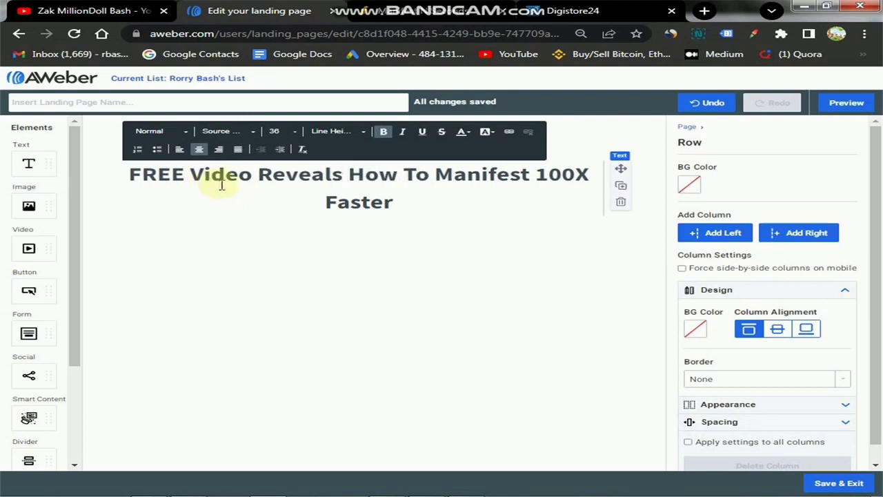
drag(127, 175, 340, 175)
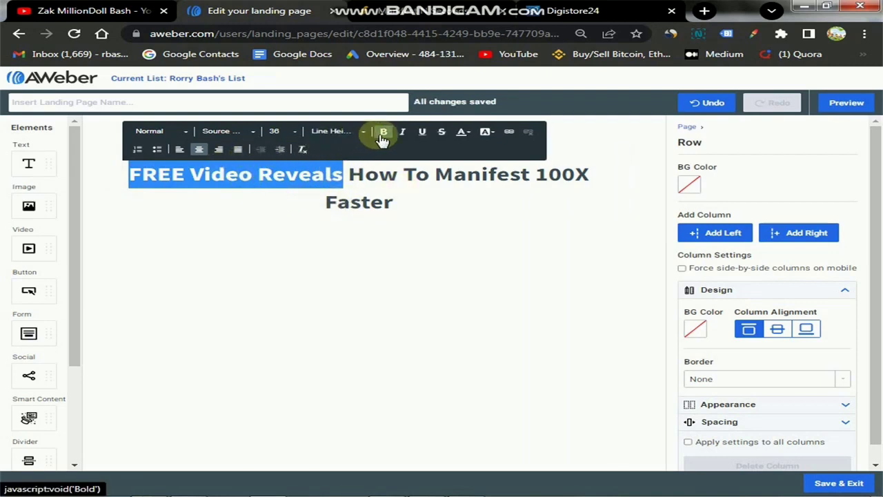
Colour the selected 'FREE Video Reveals' text pure red #FF0000.
click(462, 132)
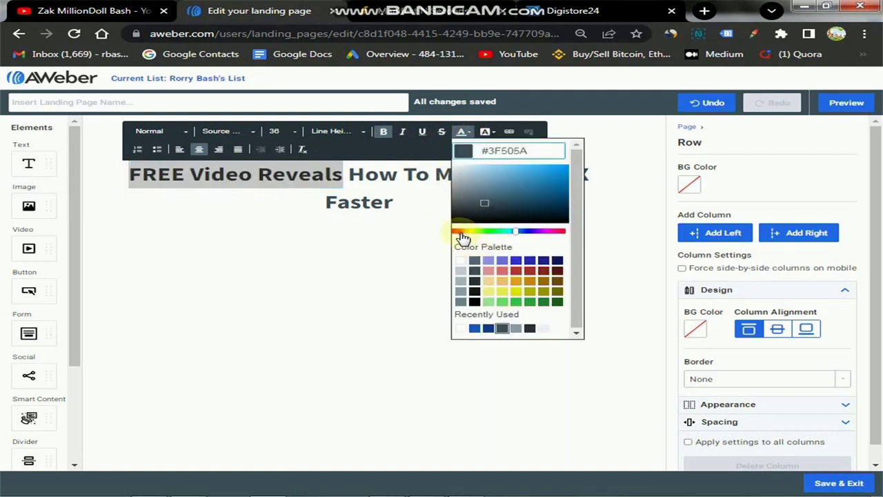
drag(462, 235, 457, 234)
drag(493, 201, 551, 183)
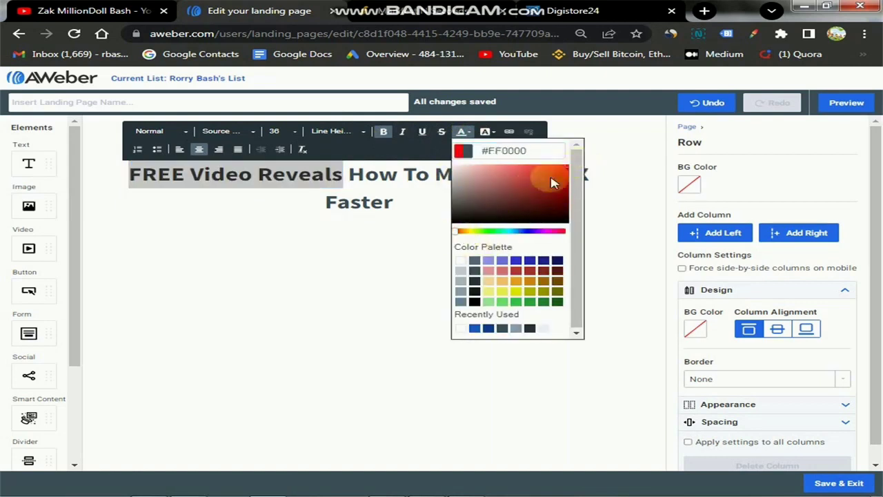
click(384, 203)
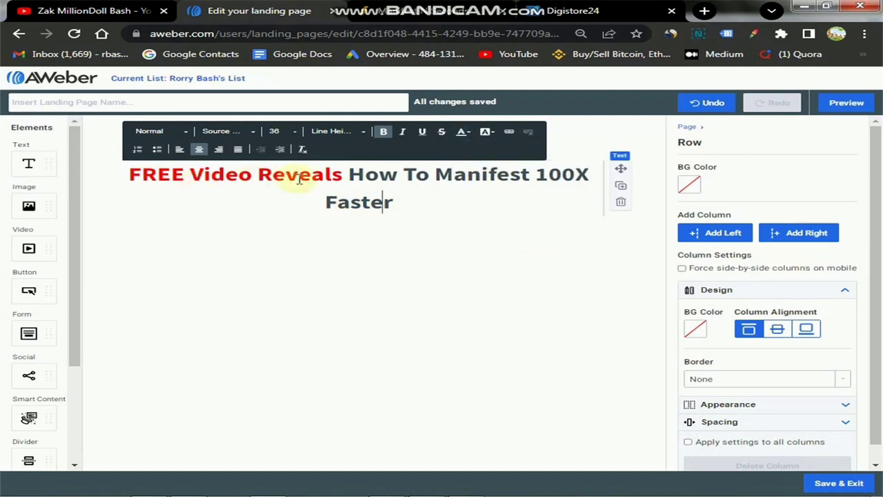
Complete the headline so it ends 'Manifest Your Desire 100X Faster!'.
click(534, 175)
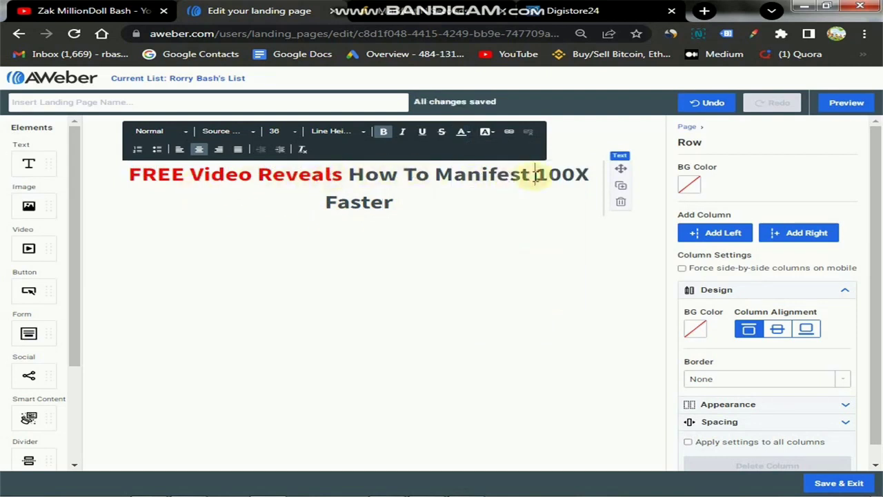
text(You)
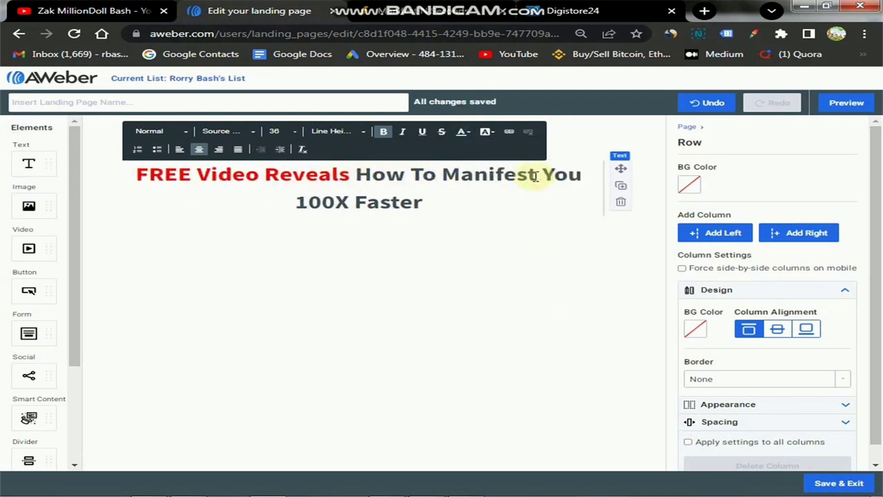
key(BackSpace)
key(BackSpace)
text(ur Desire)
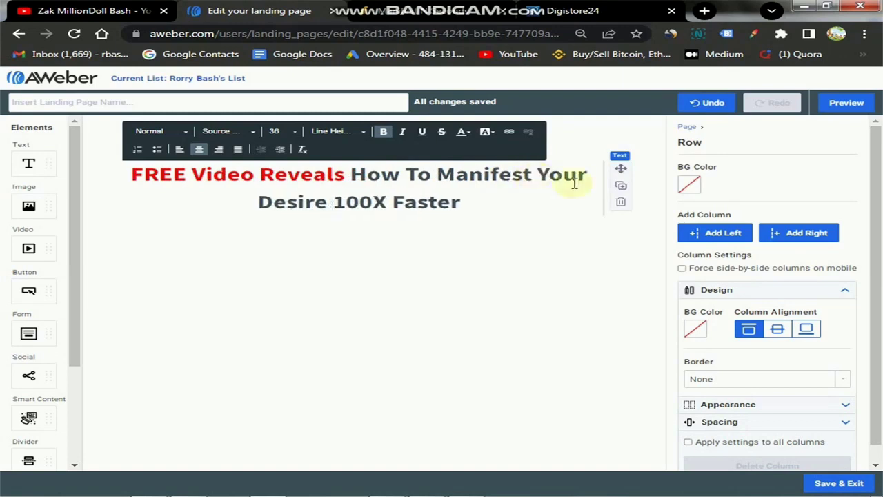
click(461, 207)
text(!)
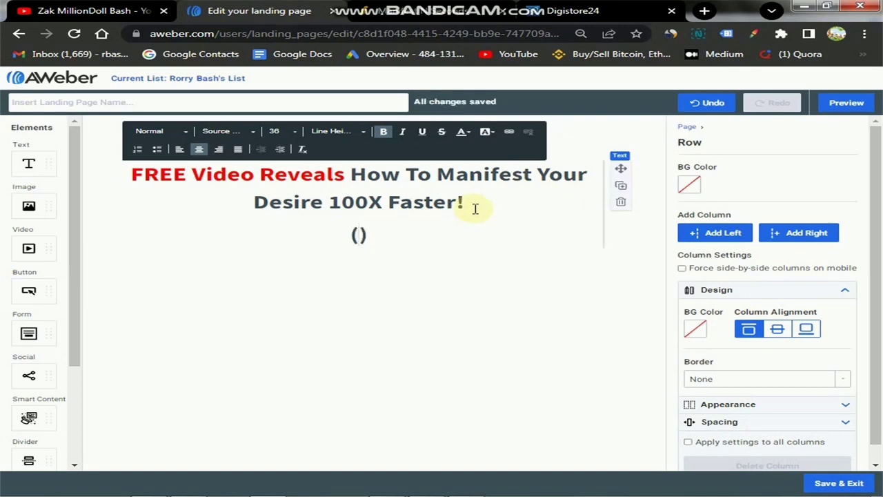
Add a non-bold, italic, size-32 '(It Works)' line and start a new line below it.
text(t Works)
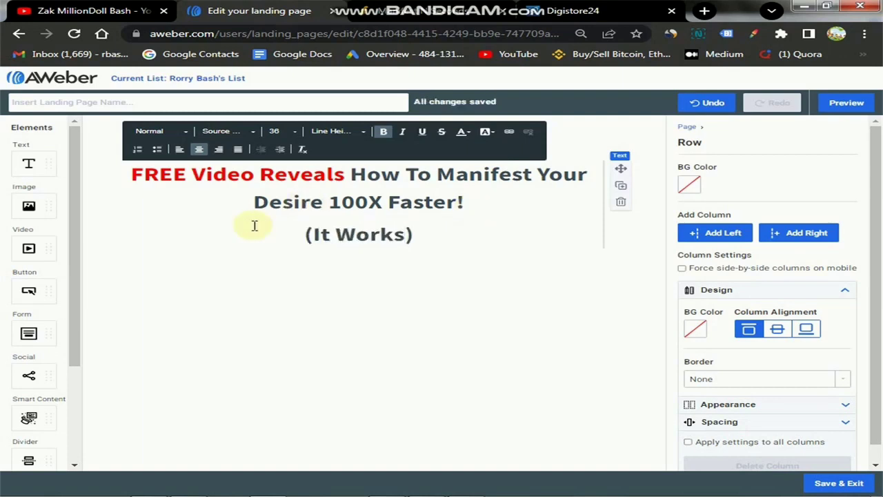
drag(301, 234, 435, 232)
click(384, 132)
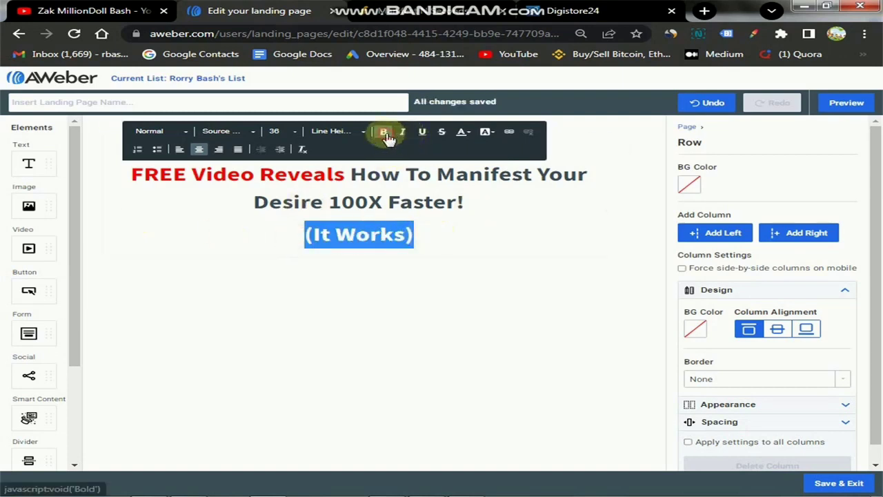
click(298, 136)
click(290, 158)
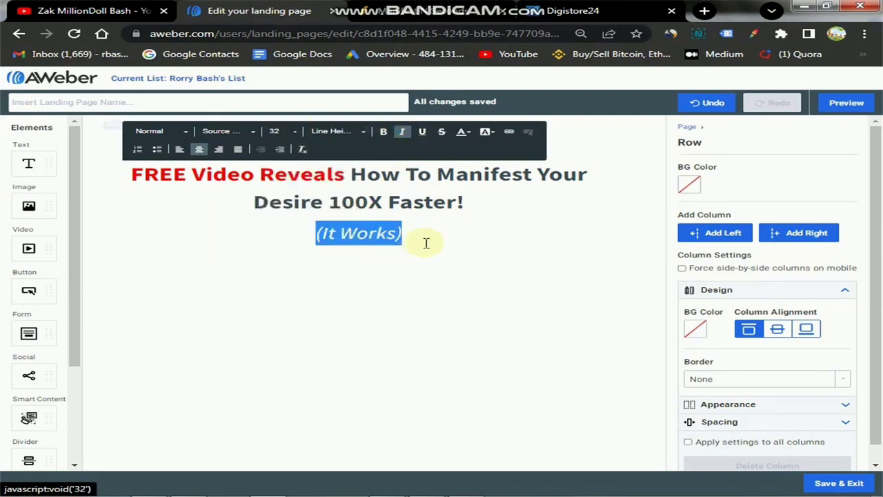
click(418, 238)
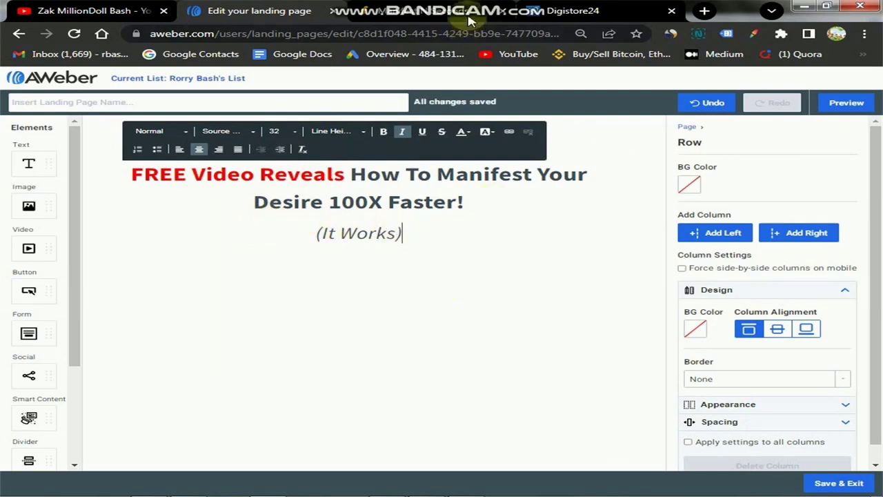
mouse_move(463, 7)
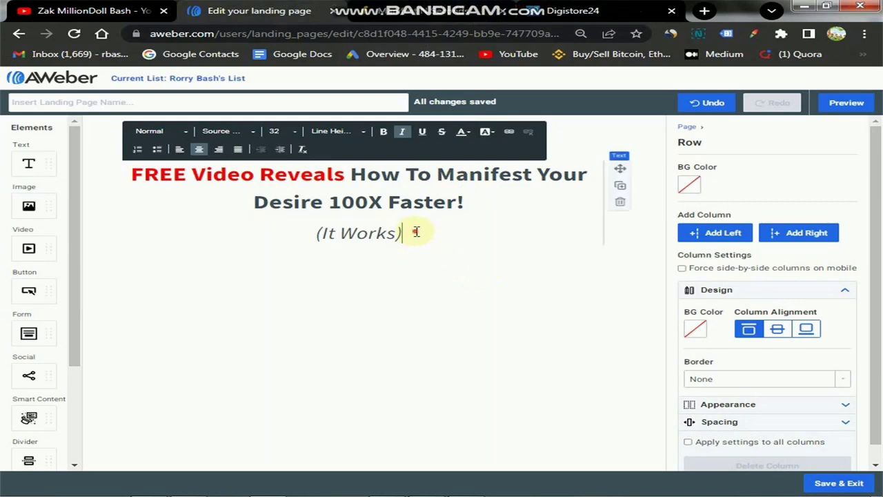
key(Return)
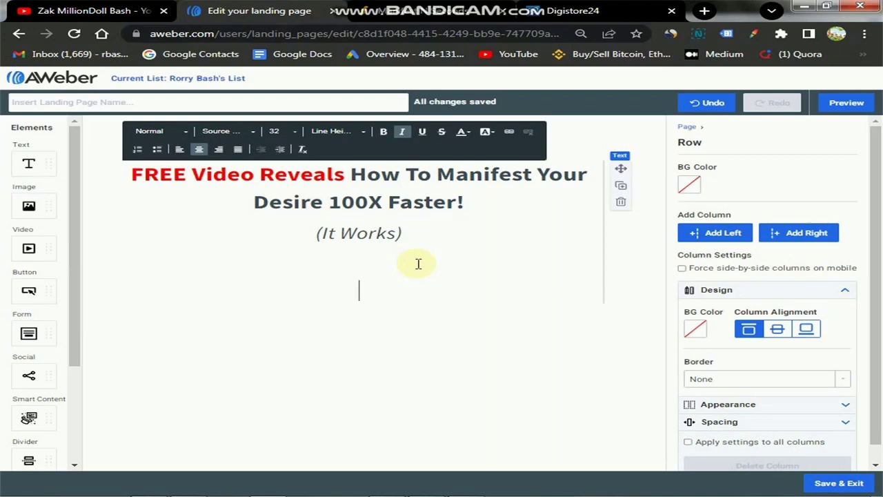
Type the opt-in sentence ending 'Get Instant Access To The Video' and set it to size 28.
text(Simply ty)
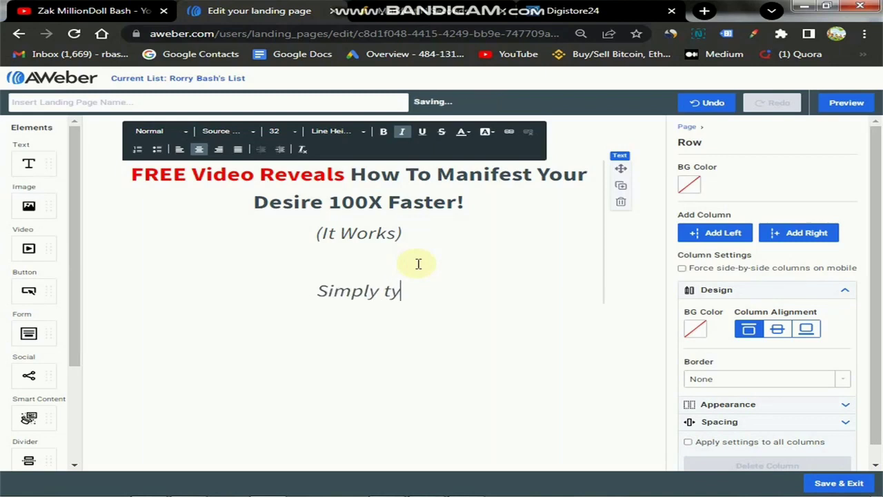
text(pe your name )
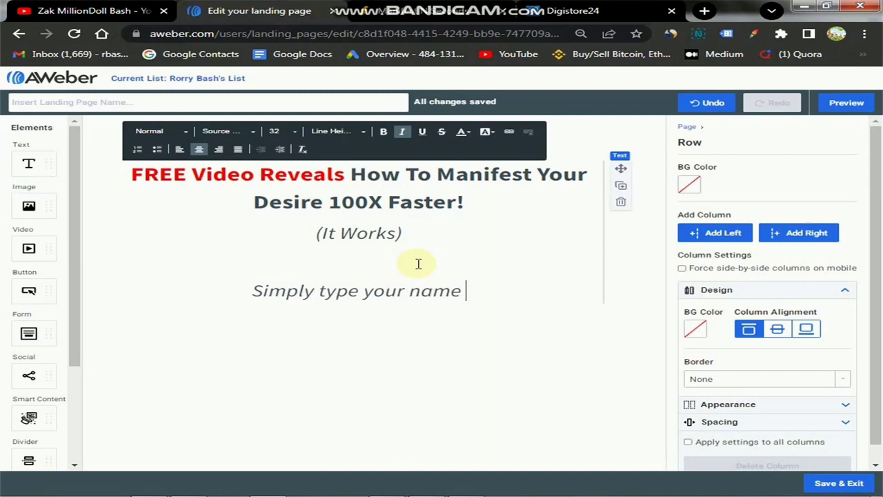
text(and email ad)
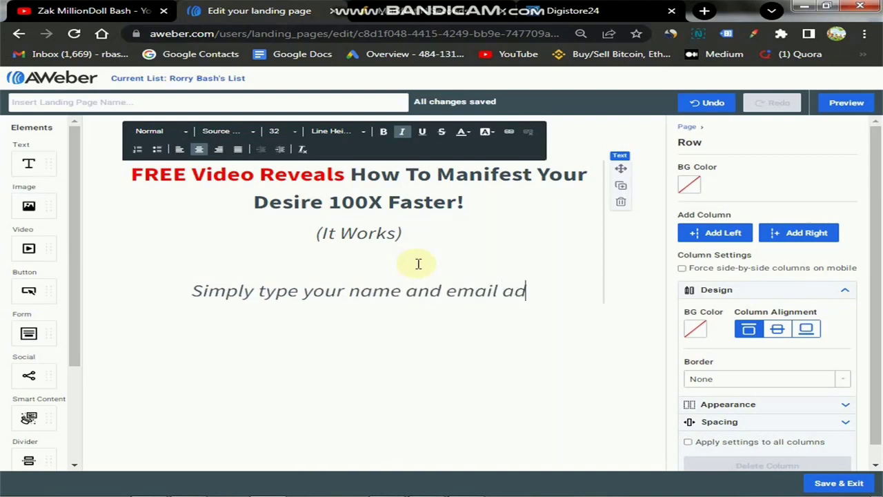
text(dress below )
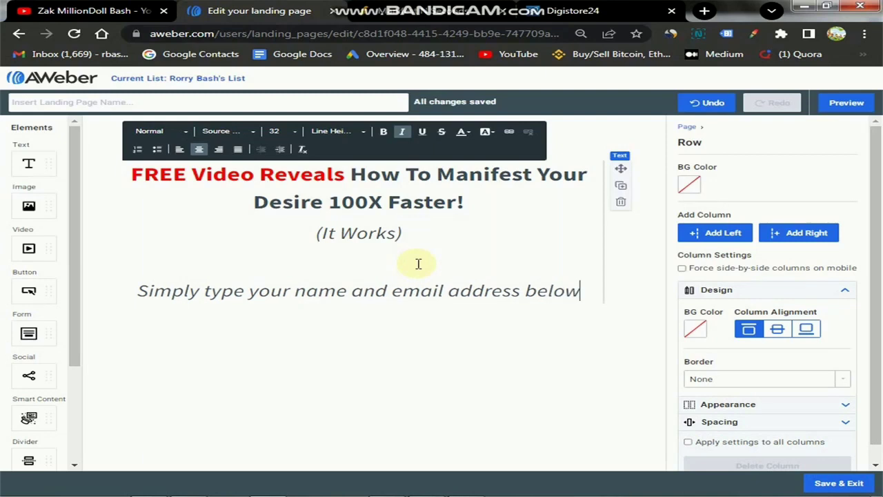
text(and get)
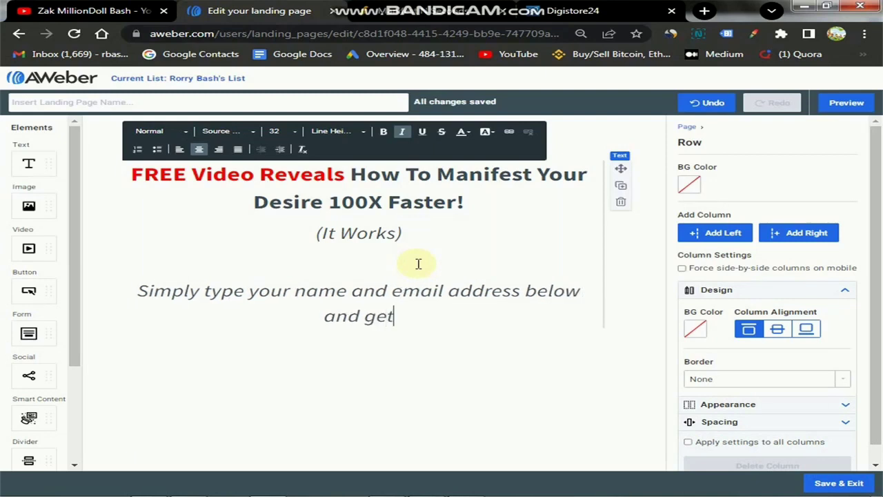
key(BackSpace)
key(BackSpace)
key(BackSpace)
text(Get )
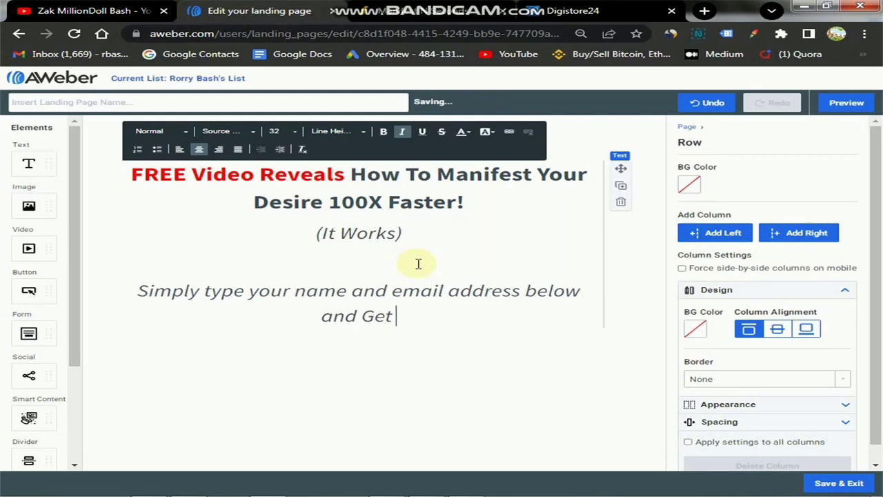
text(Instant A)
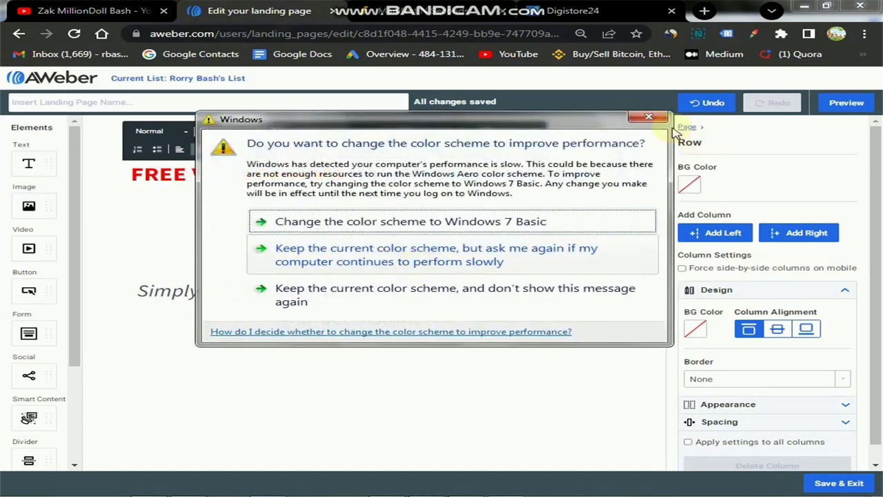
click(647, 117)
text(ccess T)
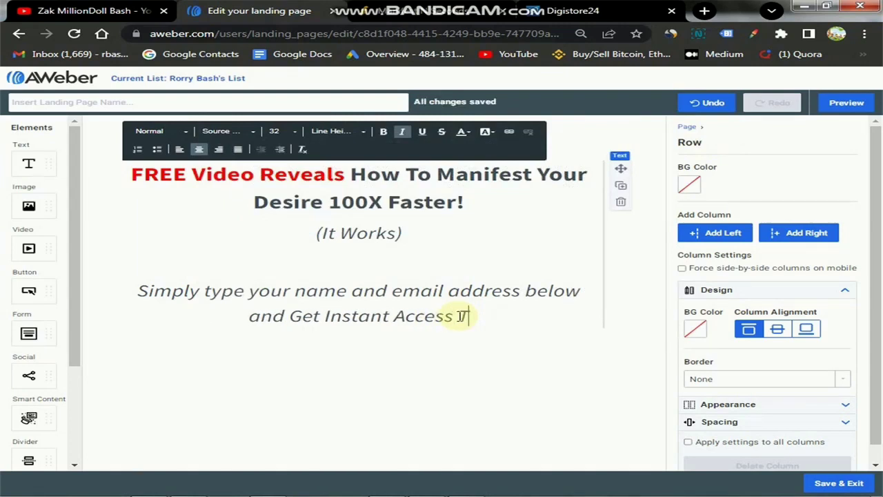
text(o The V)
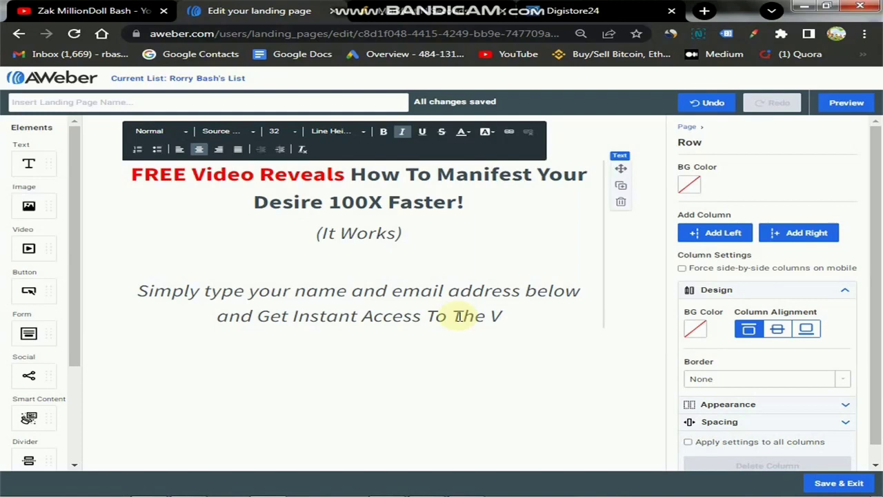
text(ideo)
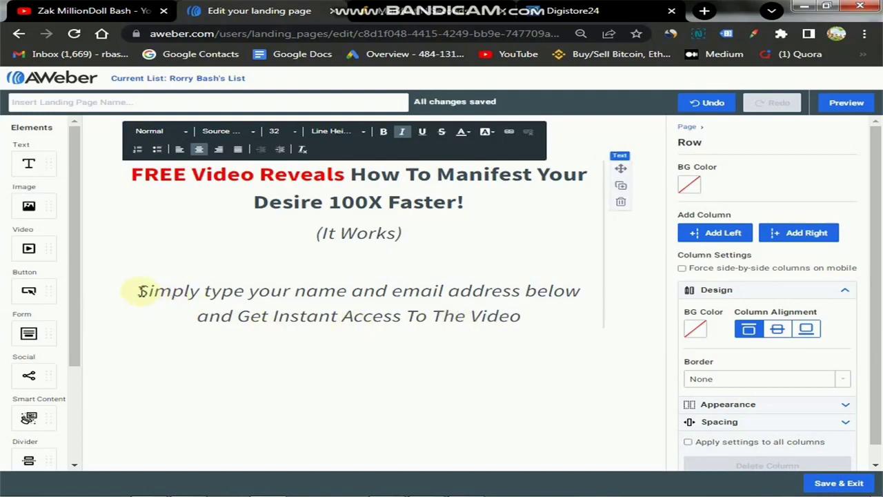
drag(140, 289, 493, 298)
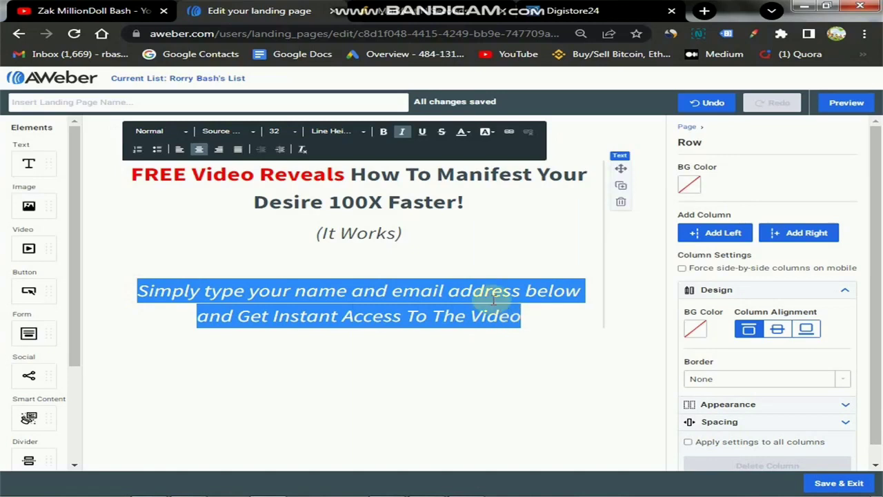
click(290, 133)
click(296, 165)
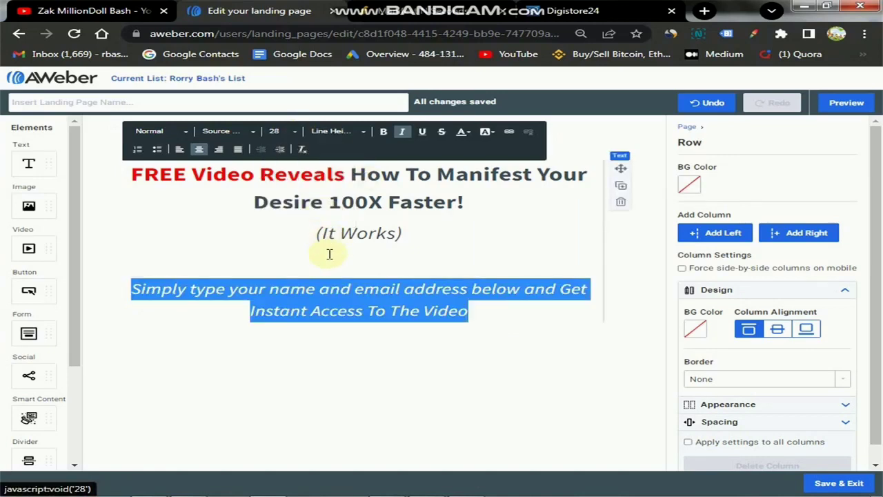
click(467, 311)
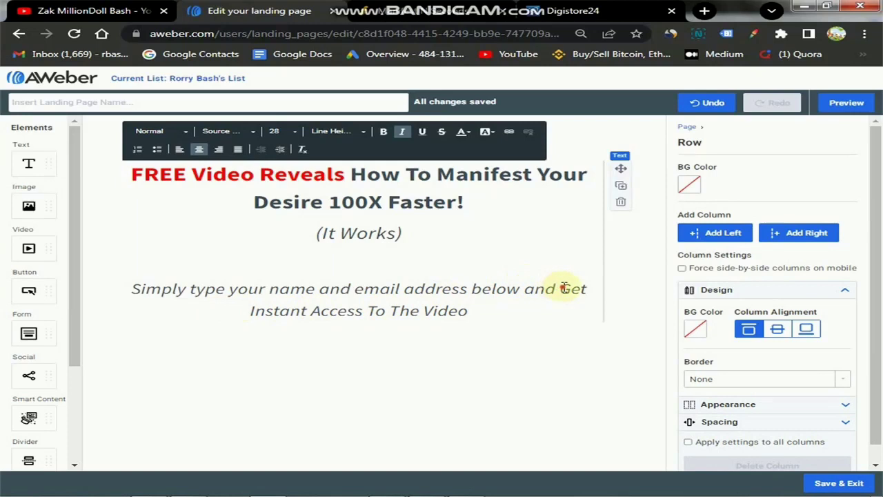
Break the line before 'Get', make it end 'The Free Video:', and turn off italic.
key(Return)
drag(235, 315, 488, 311)
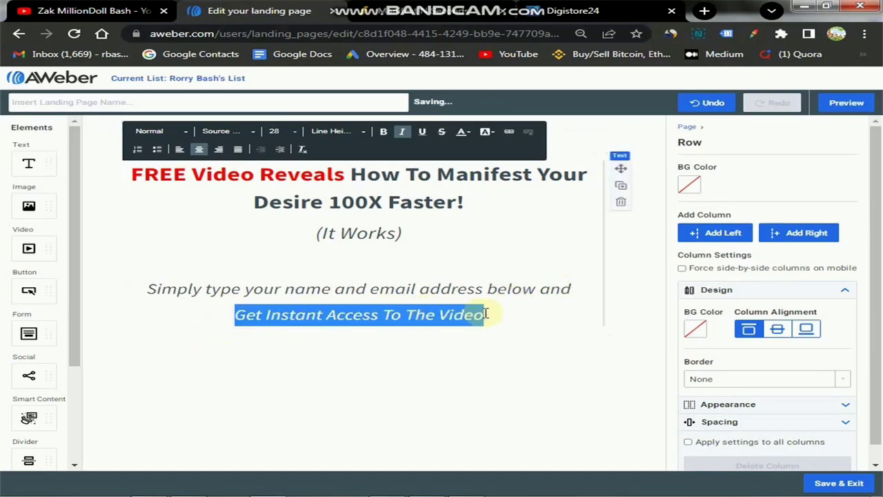
click(436, 315)
text(Free)
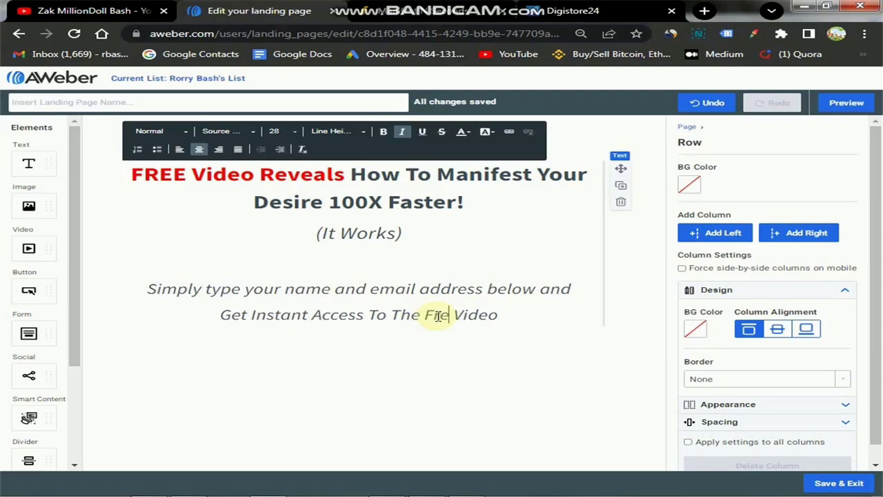
click(511, 315)
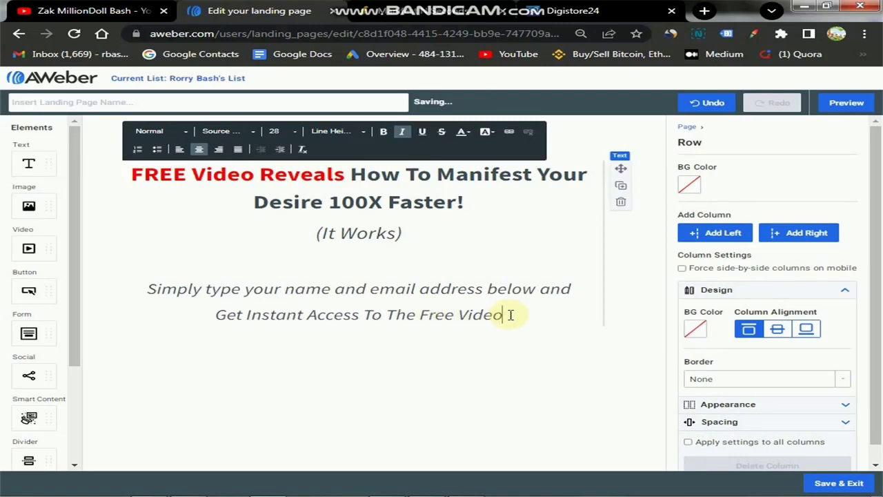
text(:)
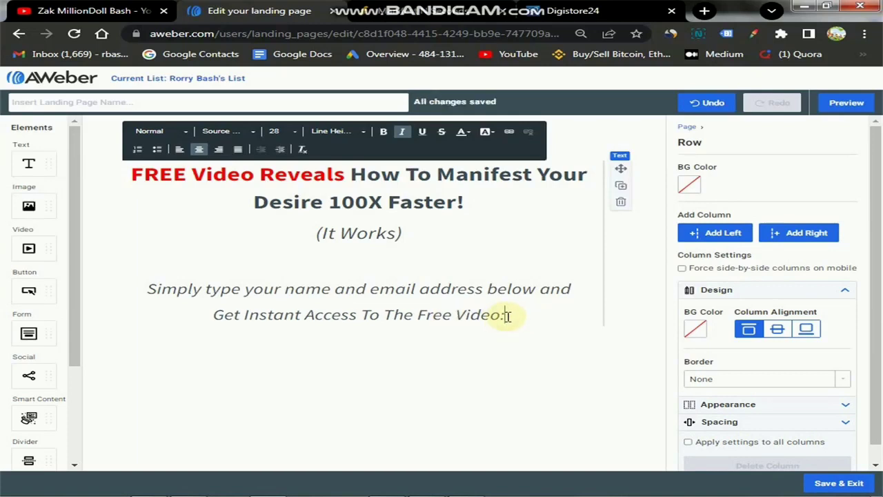
drag(507, 315, 146, 288)
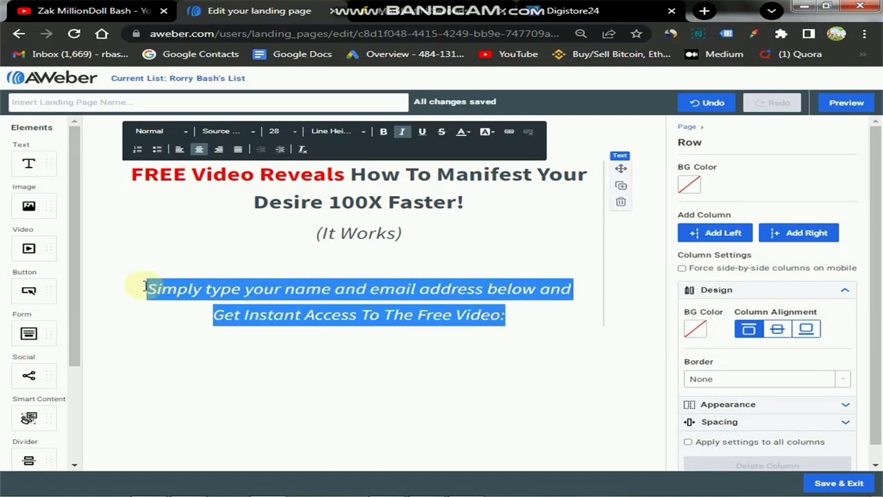
click(402, 136)
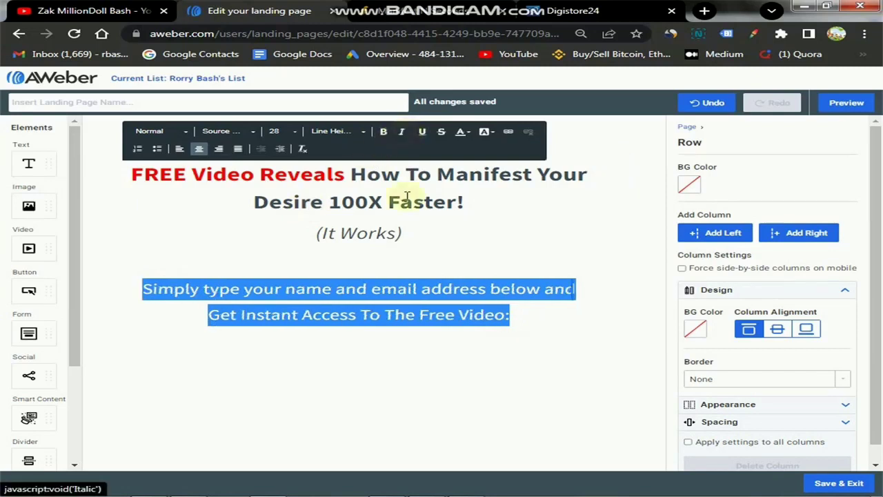
click(519, 321)
key(Return)
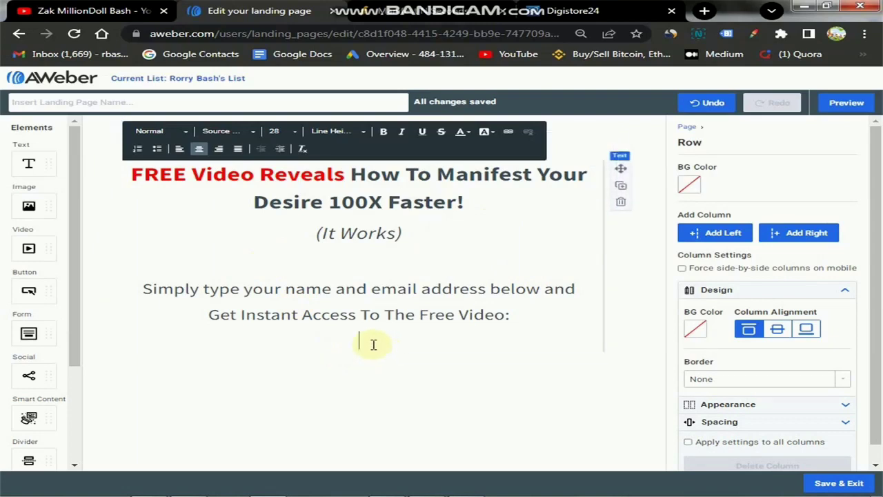
key(BackSpace)
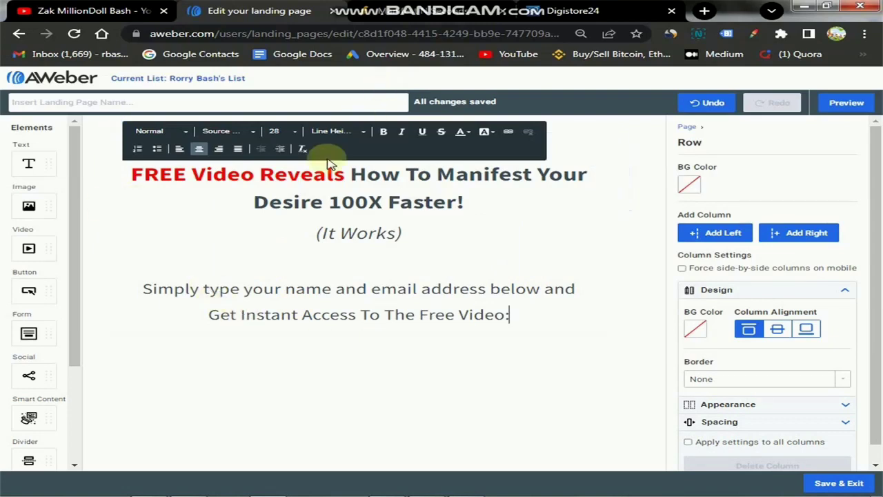
click(244, 375)
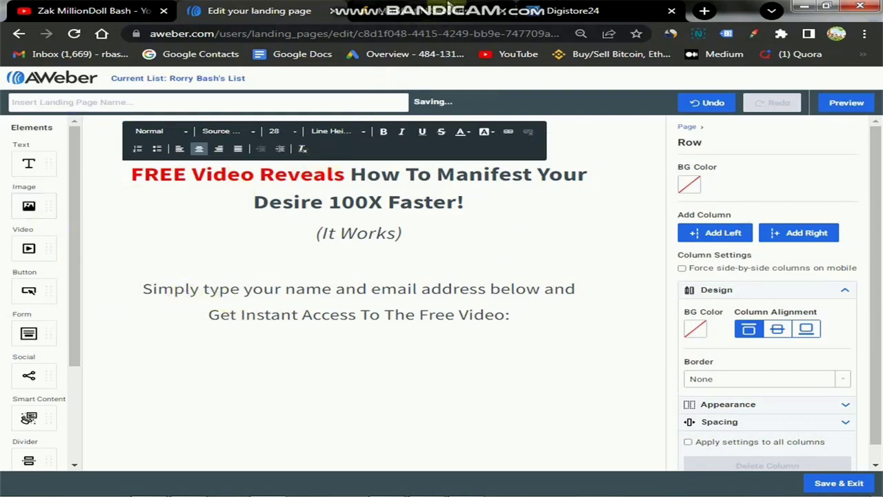
mouse_move(525, 12)
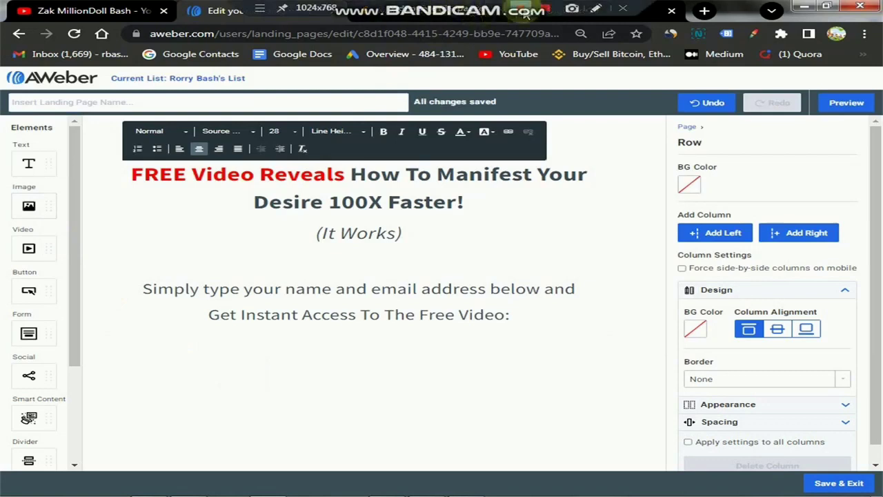
click(596, 8)
mouse_move(12, 181)
mouse_down()
mouse_move(38, 181)
mouse_move(71, 224)
mouse_move(41, 235)
mouse_move(8, 228)
mouse_move(10, 194)
mouse_move(24, 189)
mouse_up()
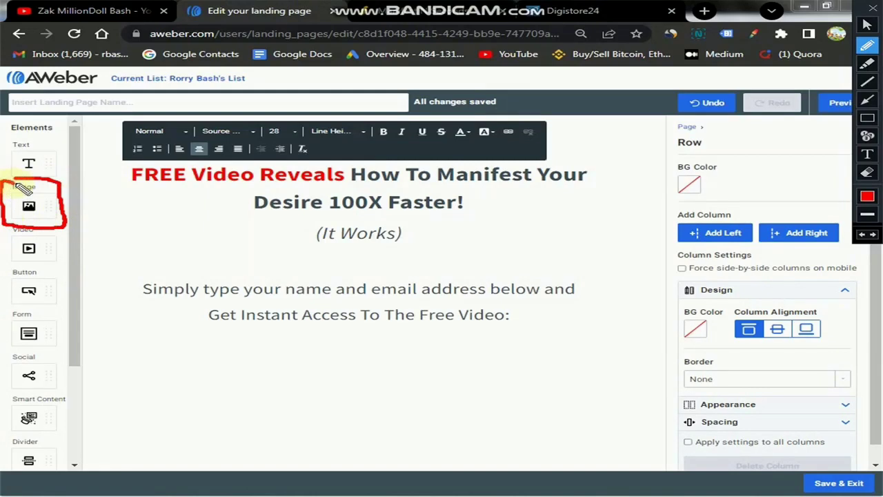
click(873, 9)
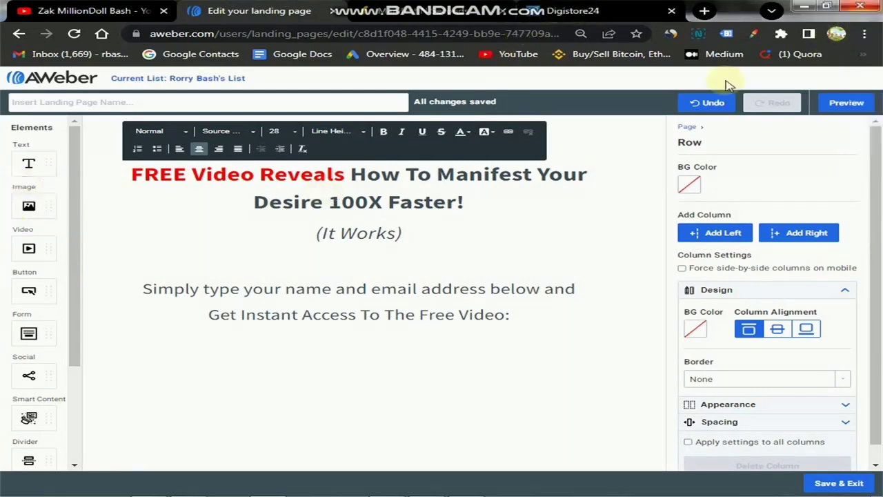
Drop an Image element below the opt-in text, leaving it without a picture from My Images.
drag(28, 207, 379, 316)
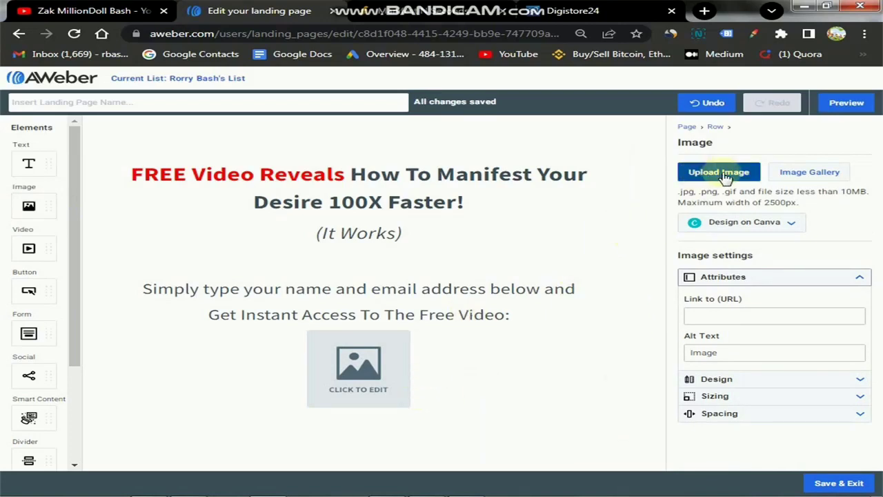
click(801, 175)
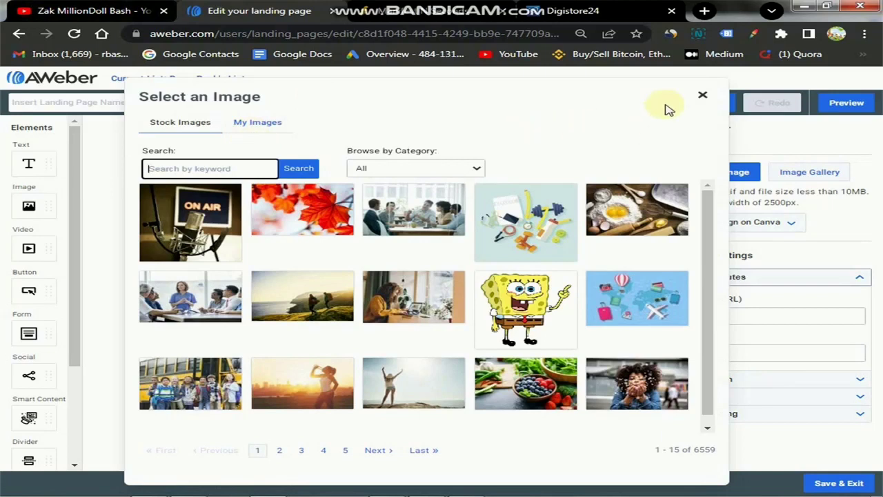
click(256, 124)
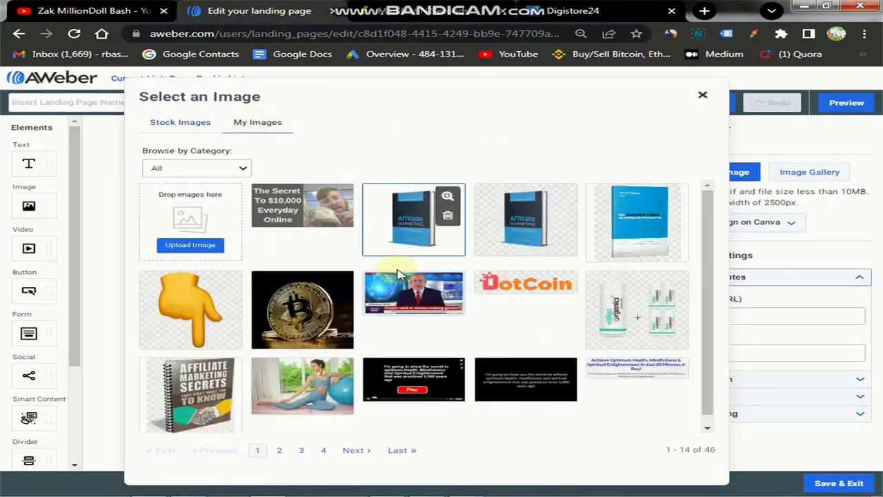
scroll(352, 318, down, 1)
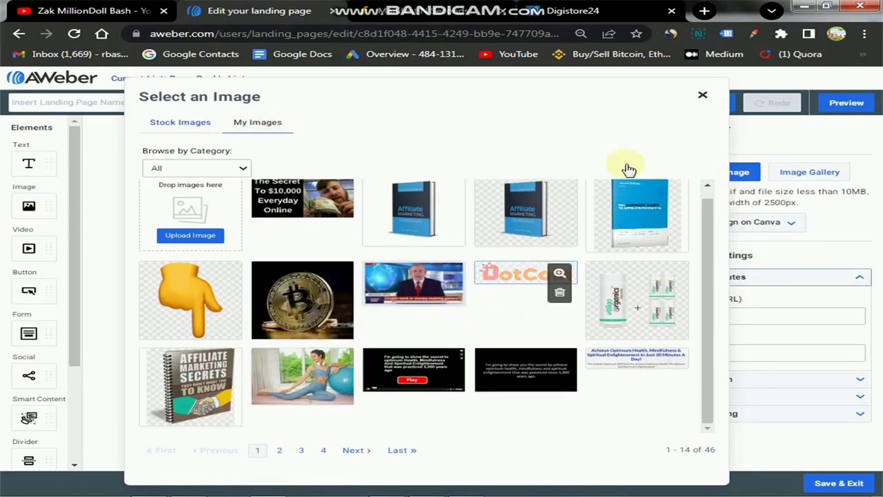
click(702, 97)
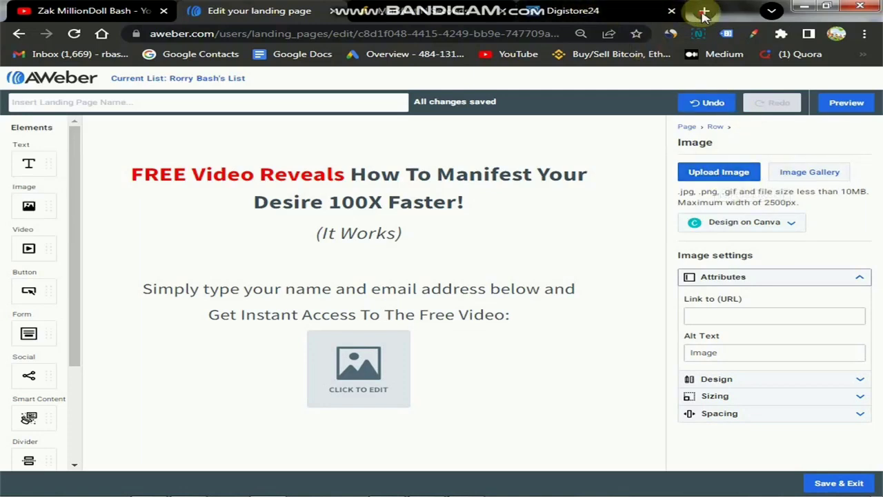
click(704, 12)
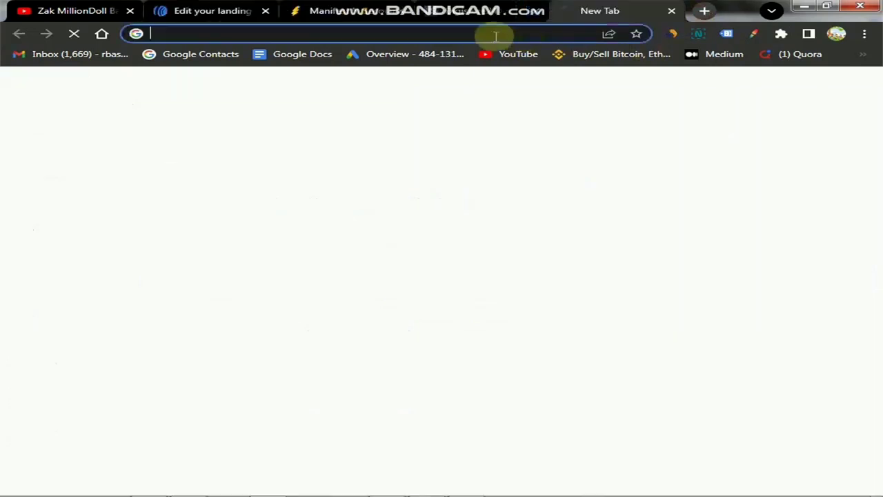
click(432, 38)
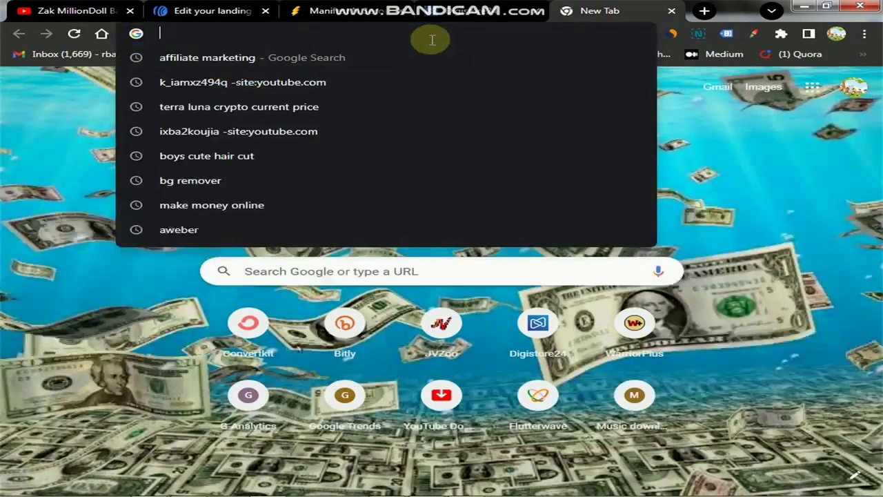
text(arrow)
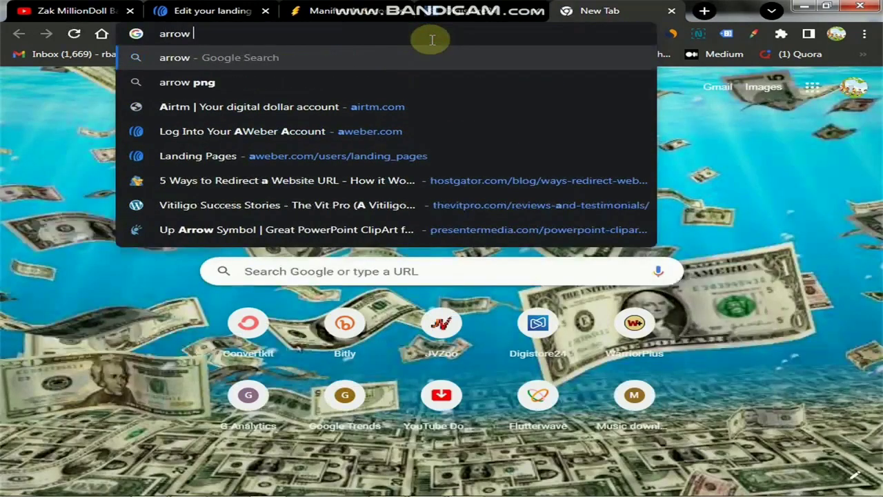
text( img)
key(Return)
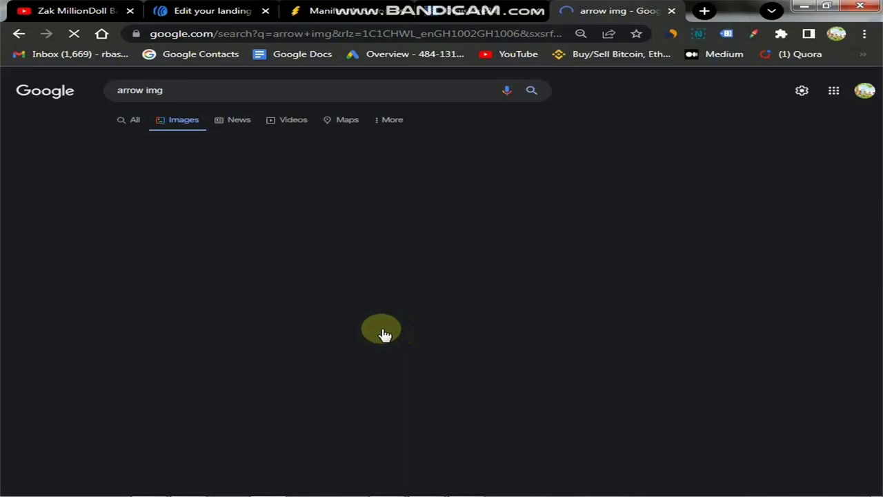
scroll(488, 319, down, 2)
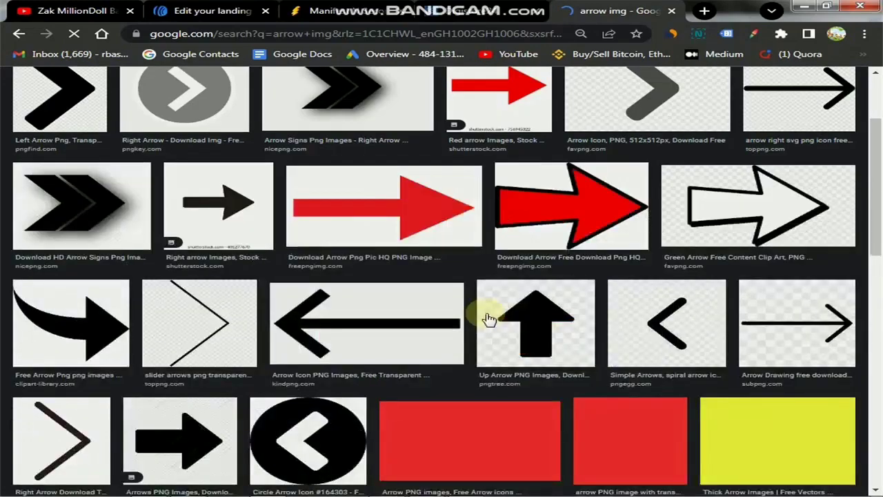
scroll(489, 318, down, 2)
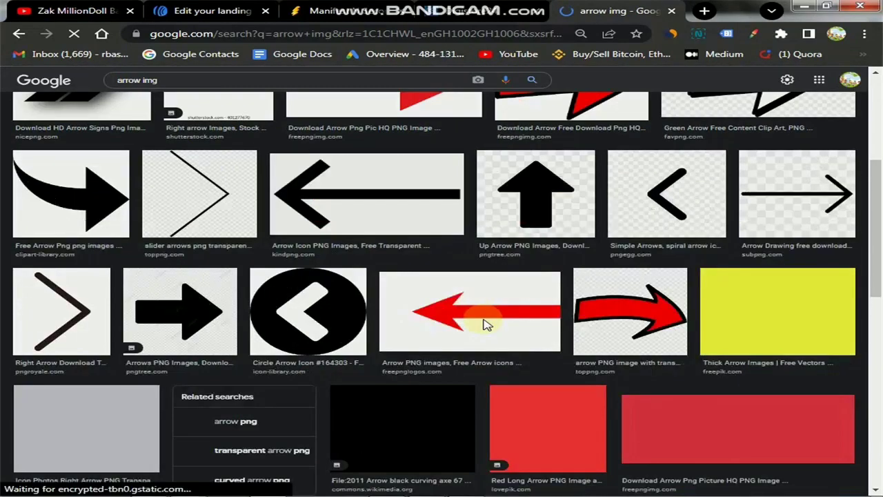
scroll(486, 324, down, 5)
scroll(483, 327, up, 8)
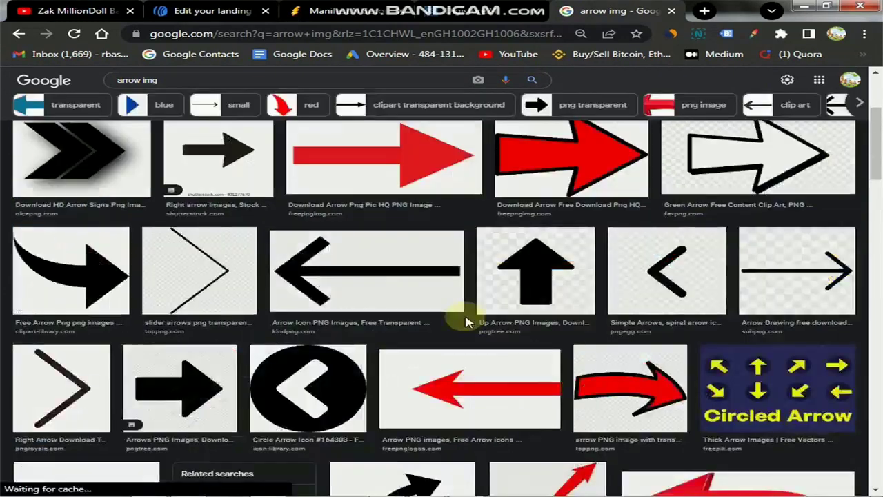
scroll(464, 322, up, 2)
scroll(461, 318, up, 3)
scroll(463, 322, down, 2)
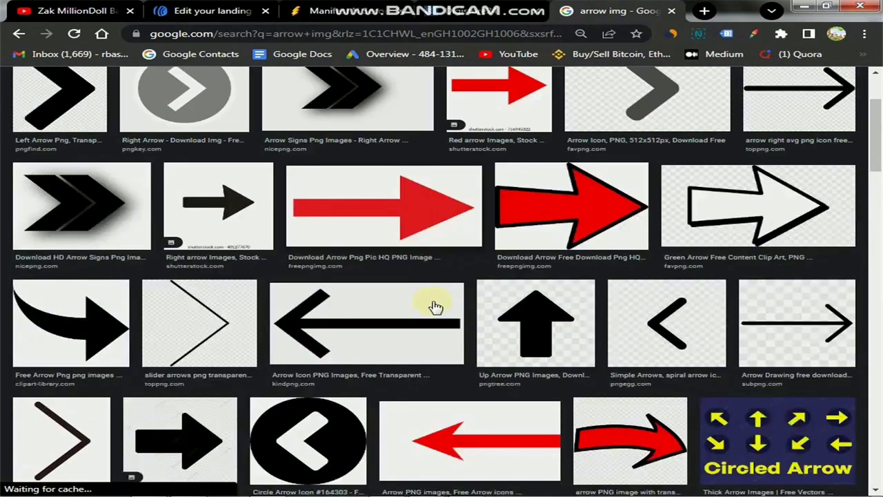
scroll(436, 306, down, 1)
scroll(376, 255, down, 3)
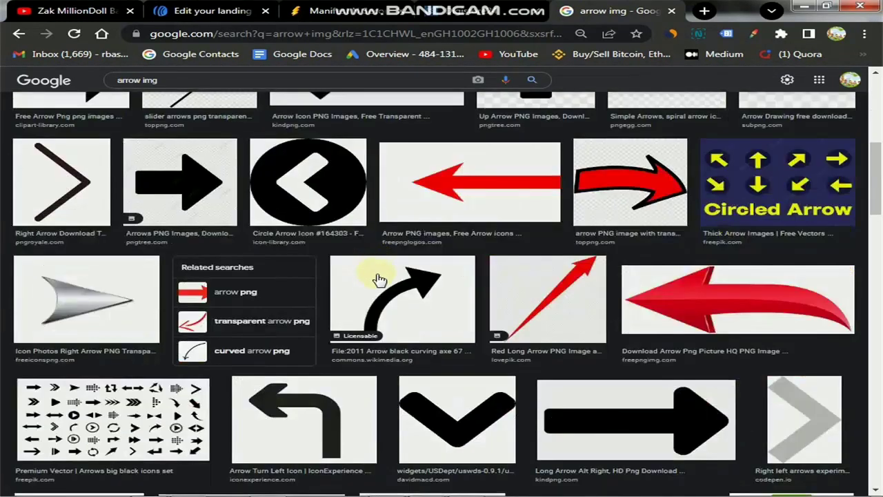
scroll(417, 279, down, 2)
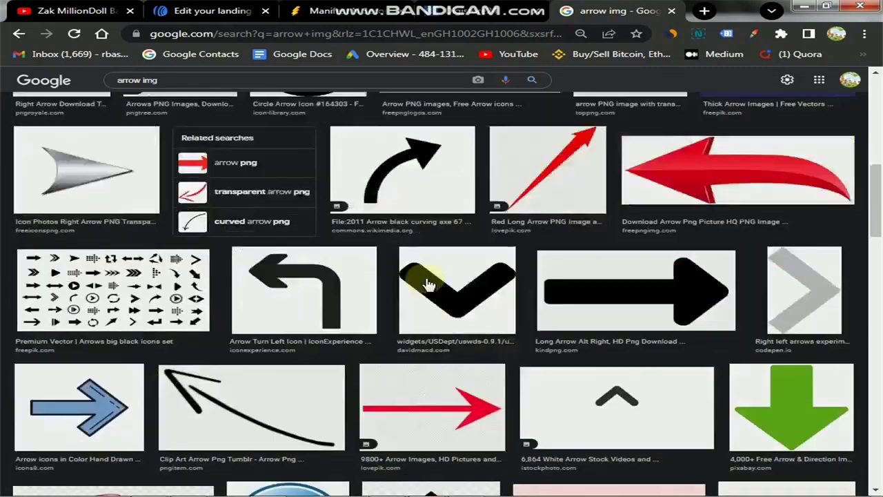
scroll(428, 283, down, 5)
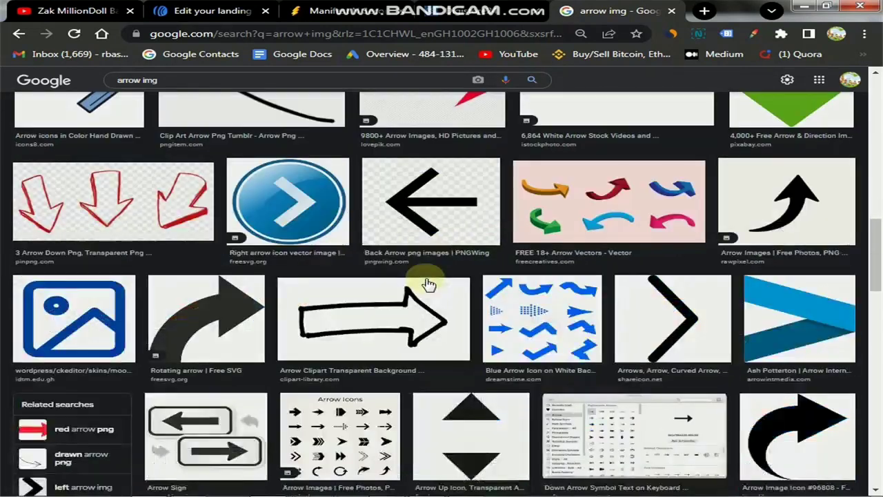
scroll(435, 290, up, 5)
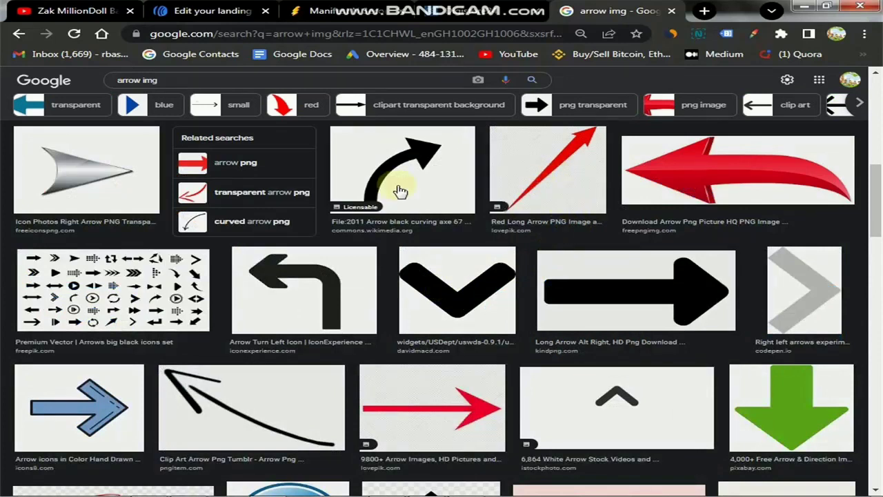
scroll(397, 220, down, 6)
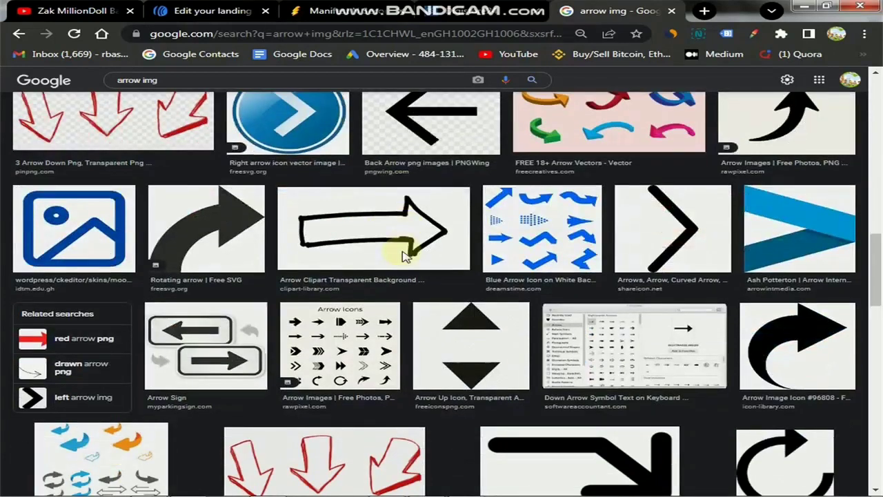
scroll(406, 255, down, 1)
scroll(105, 278, up, 3)
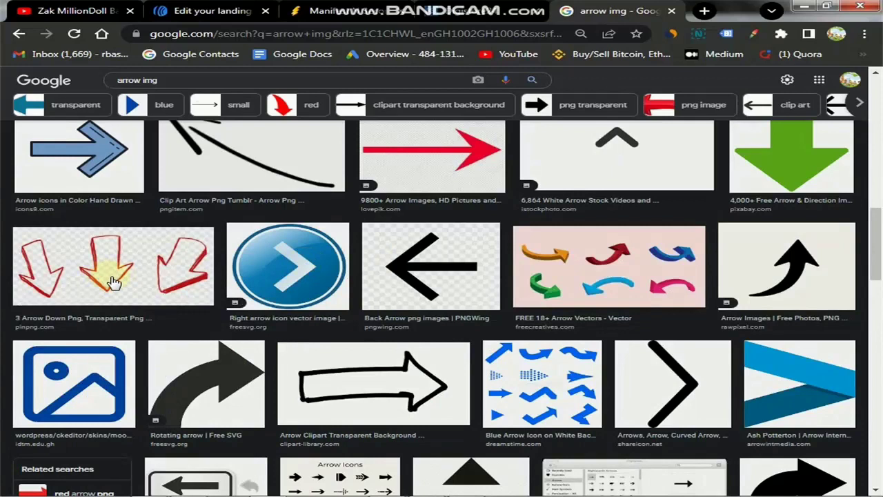
scroll(310, 297, down, 8)
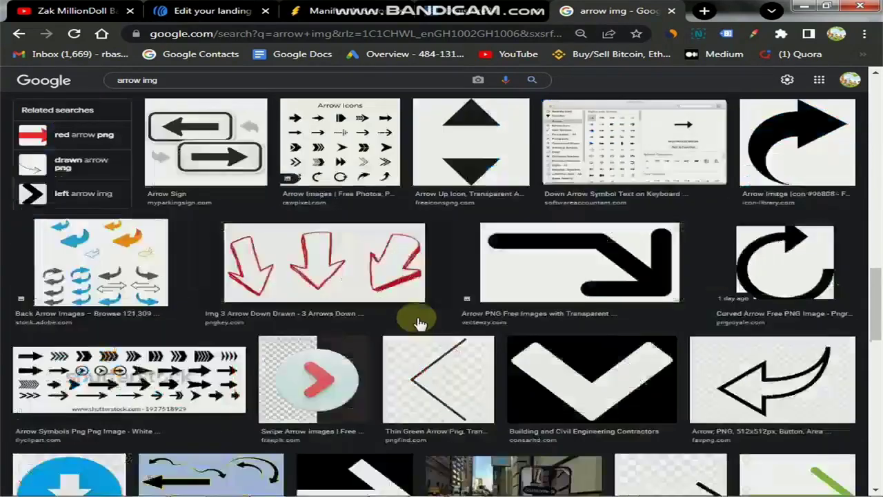
scroll(422, 324, down, 2)
scroll(384, 305, up, 4)
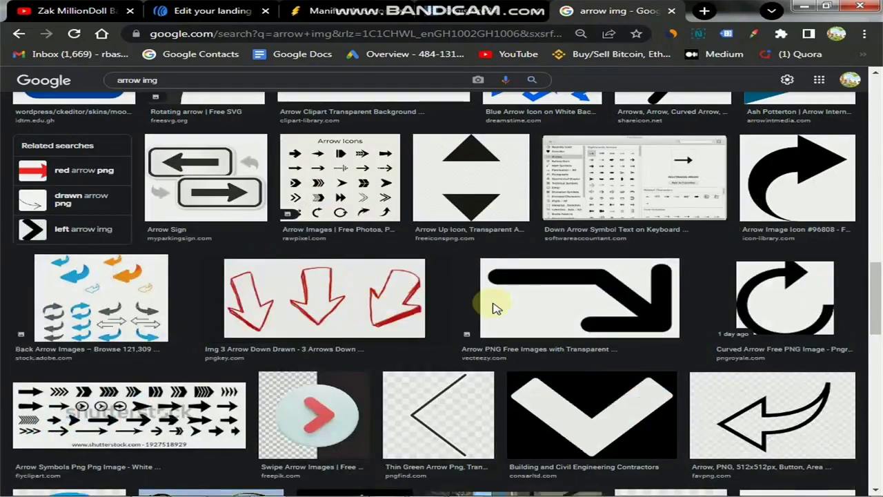
Save the red three-arrow picture from Google Images as images (2).png in the Down folder.
click(493, 306)
right_click(616, 141)
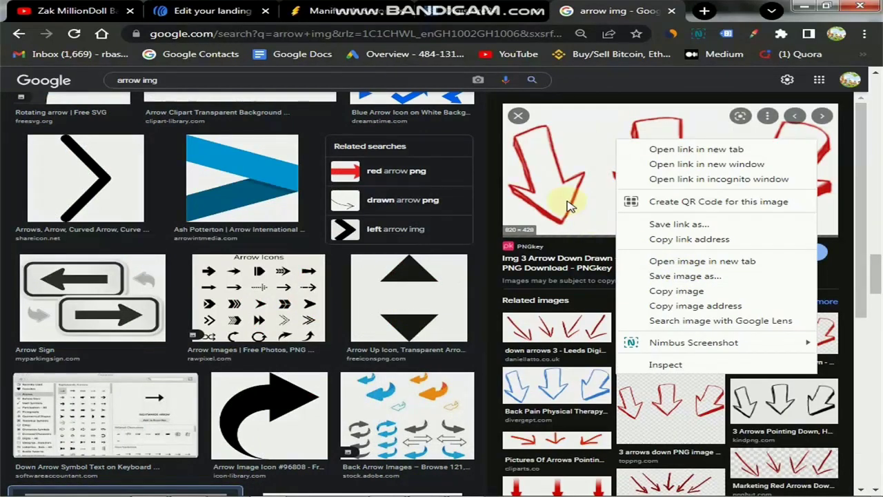
click(863, 184)
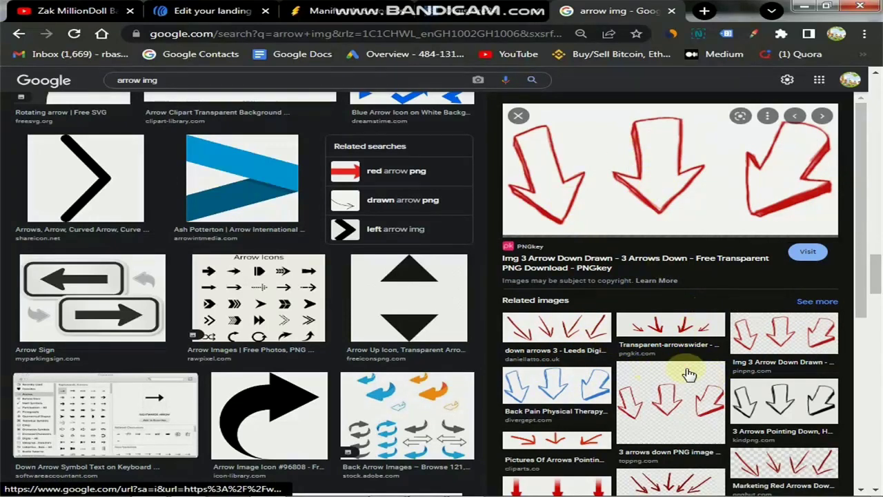
scroll(680, 366, down, 3)
scroll(701, 328, up, 3)
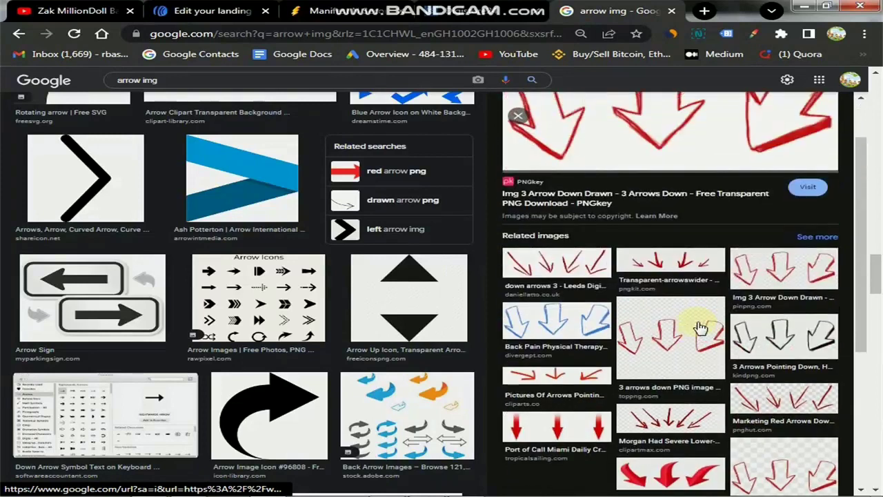
right_click(623, 143)
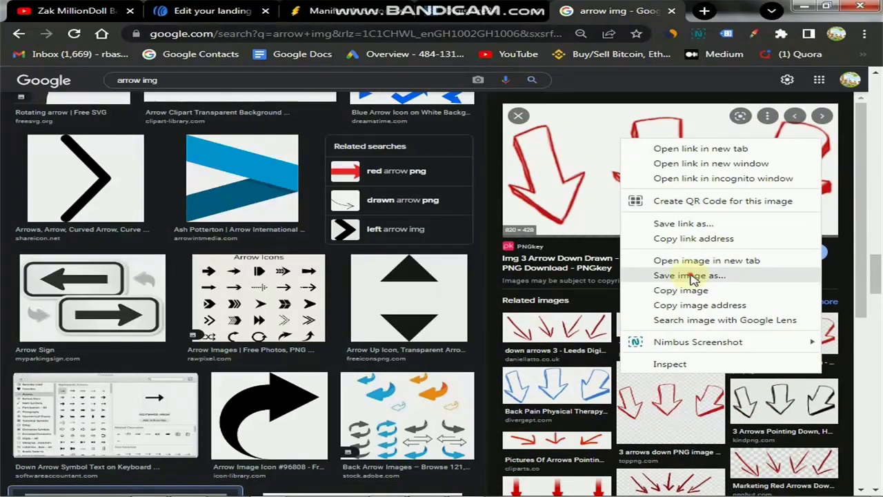
click(690, 275)
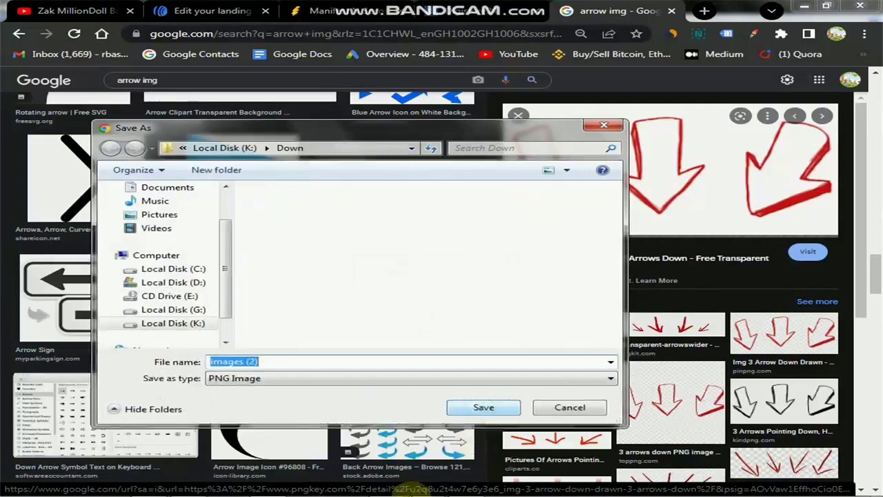
click(483, 408)
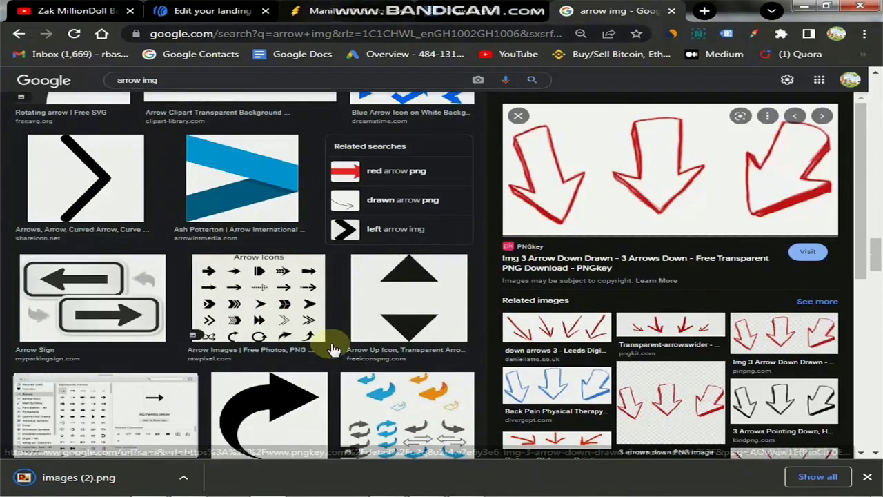
click(190, 10)
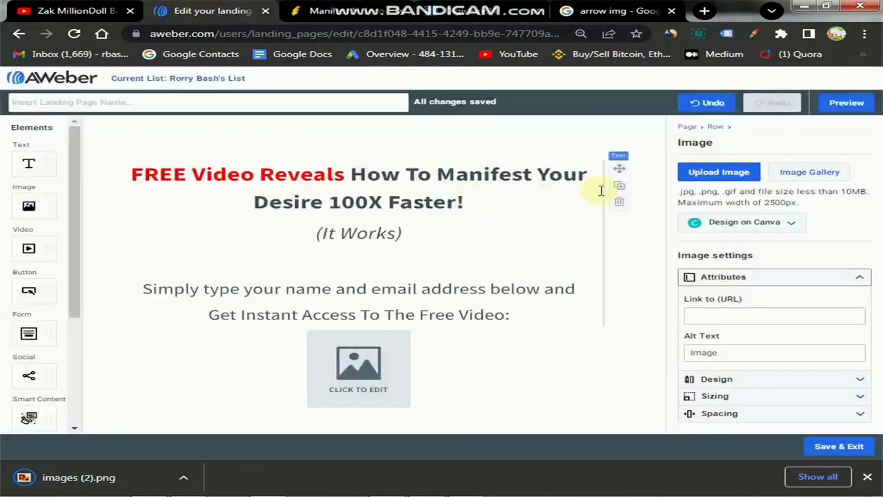
Upload images (2) from Local Disk (K:) > Down into the image block.
click(719, 177)
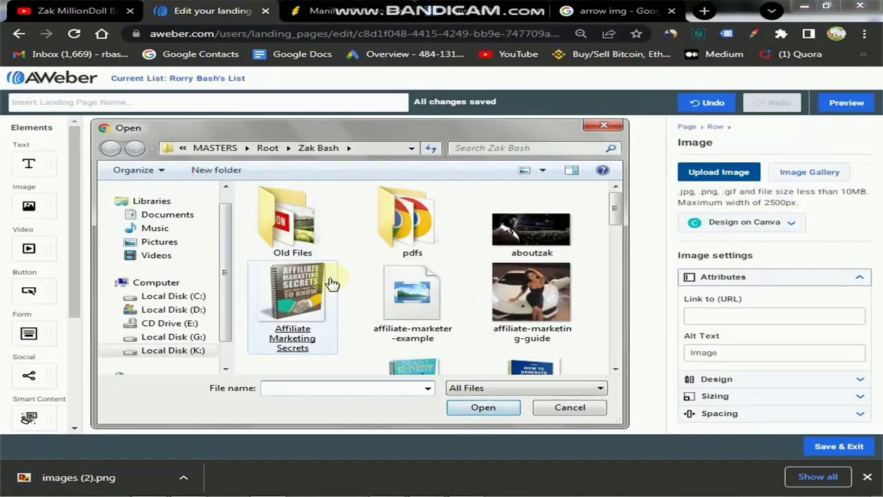
click(174, 350)
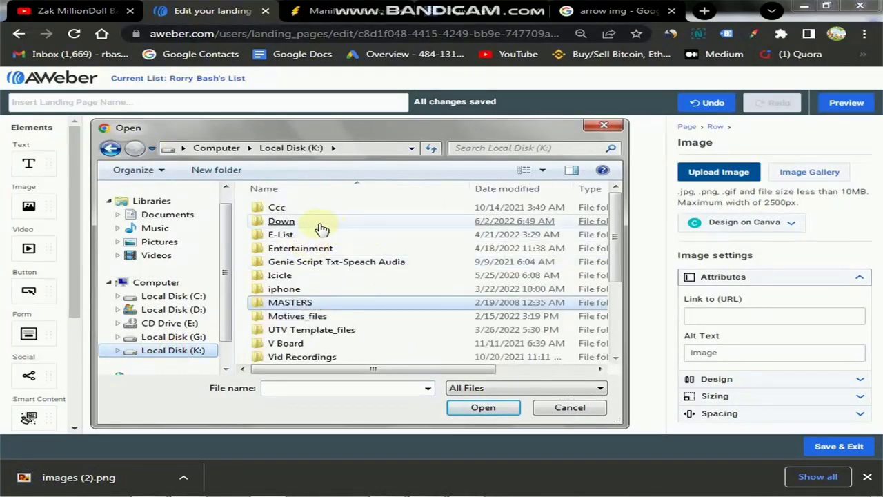
double_click(342, 228)
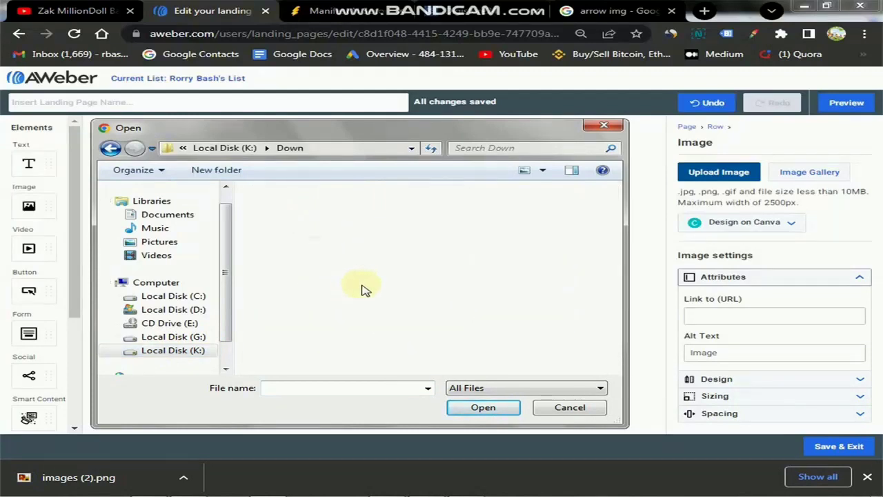
click(294, 238)
double_click(294, 238)
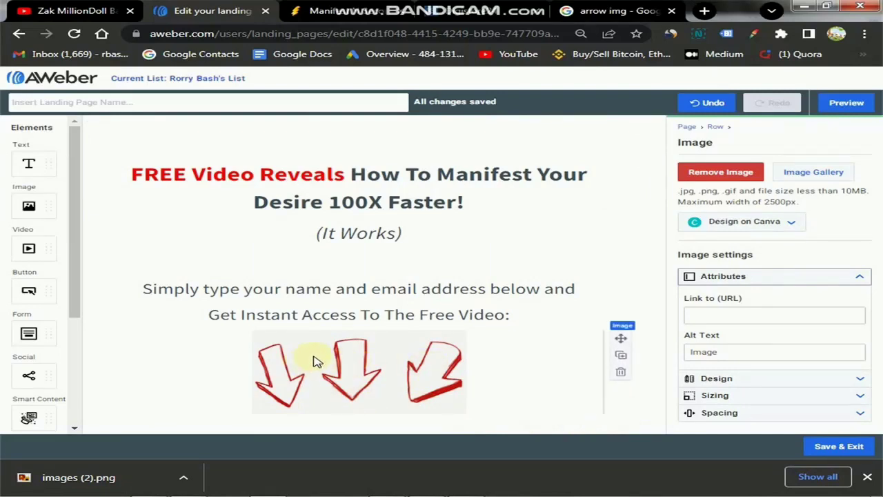
Place a Form element with Name and Email fields below the red arrows image.
drag(33, 164, 35, 157)
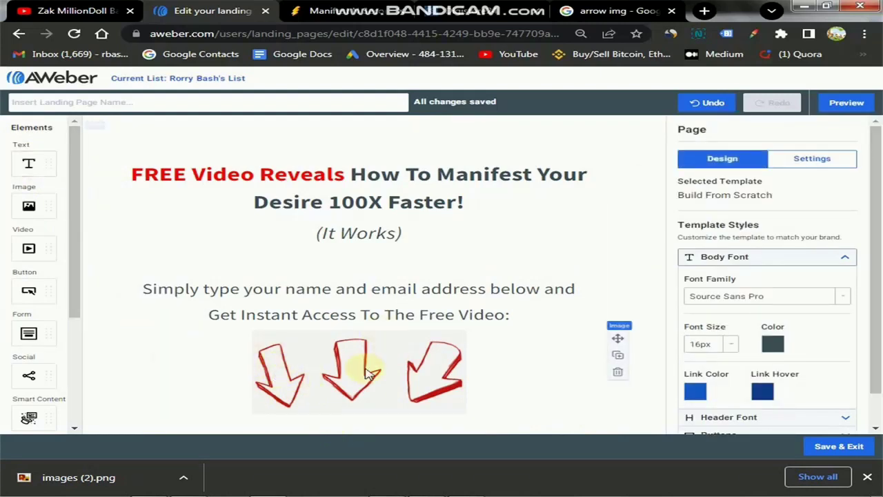
click(510, 315)
click(498, 315)
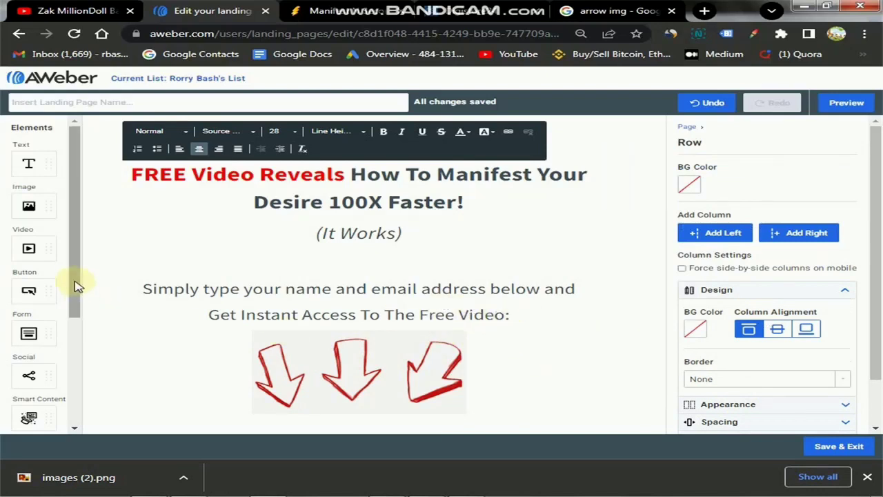
scroll(76, 324, down, 2)
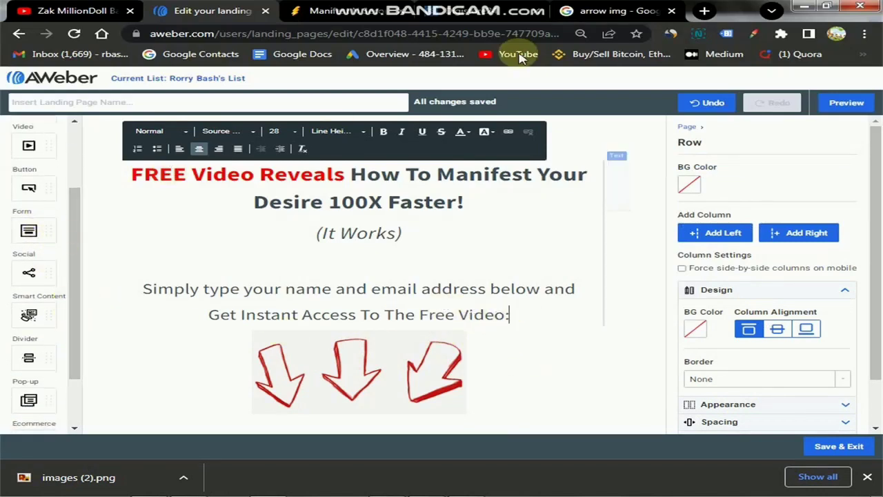
drag(481, 7, 591, 9)
click(593, 9)
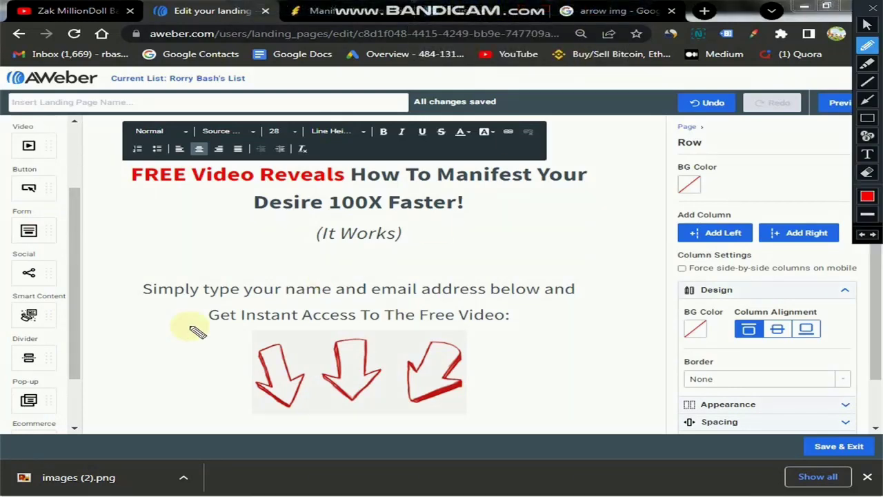
mouse_move(11, 206)
mouse_down()
mouse_move(71, 209)
mouse_move(63, 245)
mouse_move(26, 252)
mouse_move(8, 201)
mouse_up()
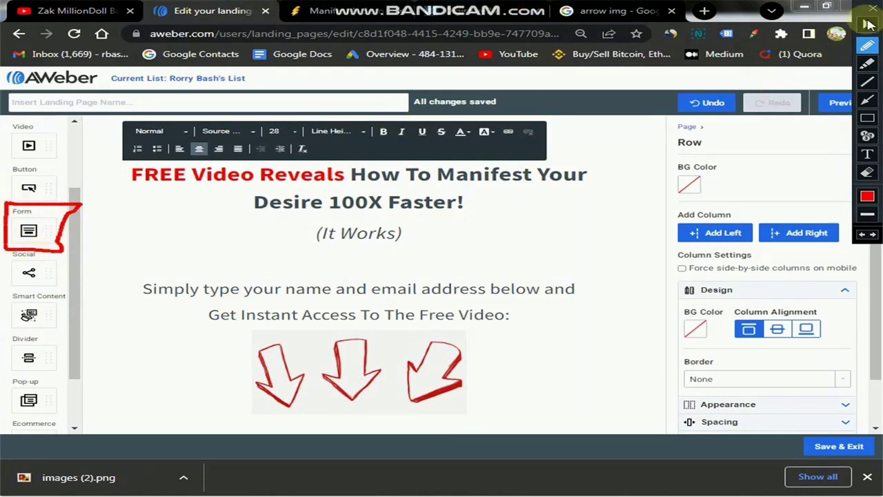
click(872, 6)
drag(28, 230, 300, 388)
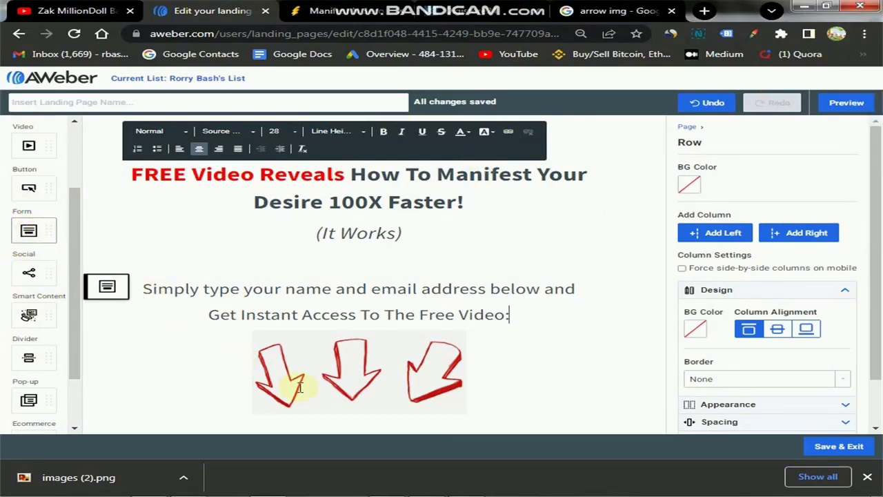
drag(352, 410, 714, 445)
Compare with the sales page, then open the sign-up form's Submit button settings.
scroll(550, 404, down, 1)
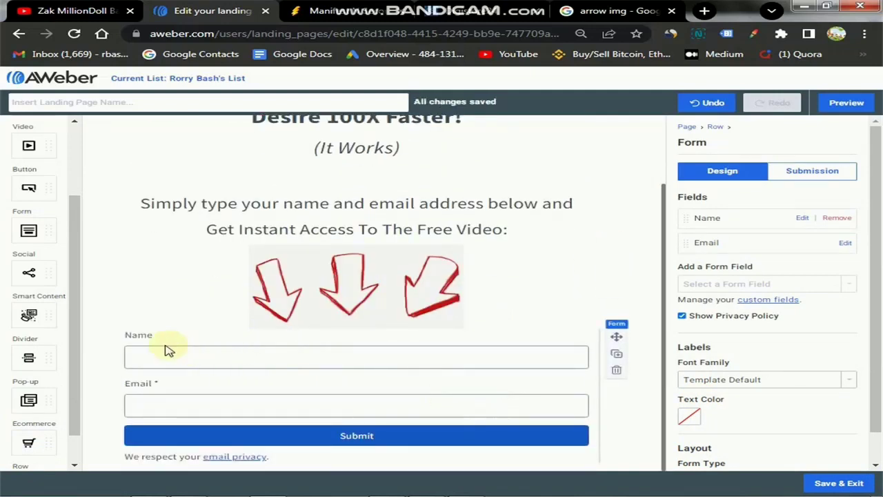
click(140, 351)
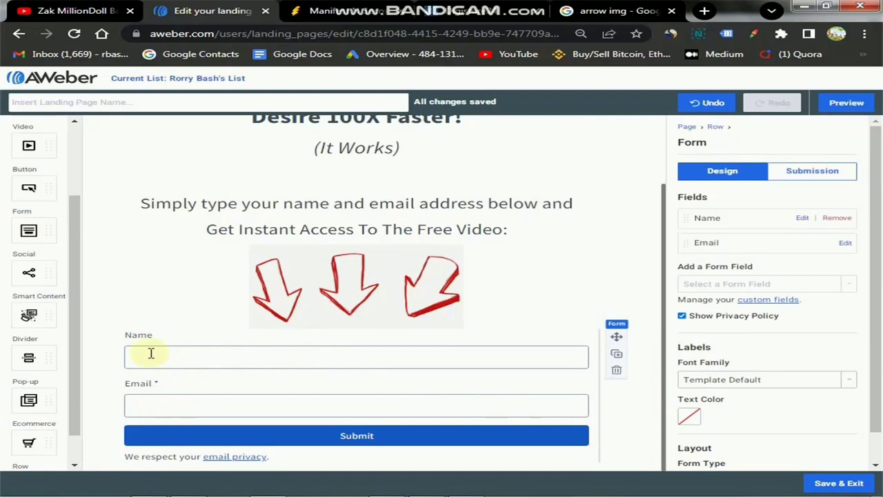
click(143, 355)
click(172, 356)
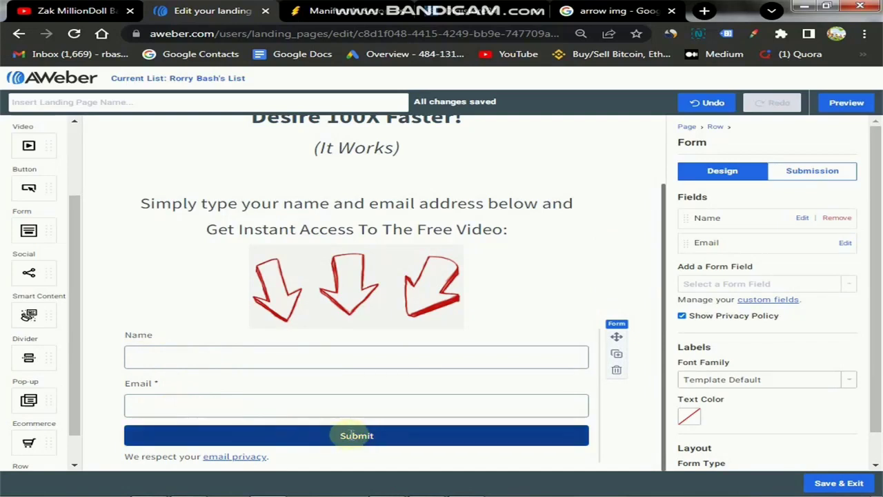
click(317, 10)
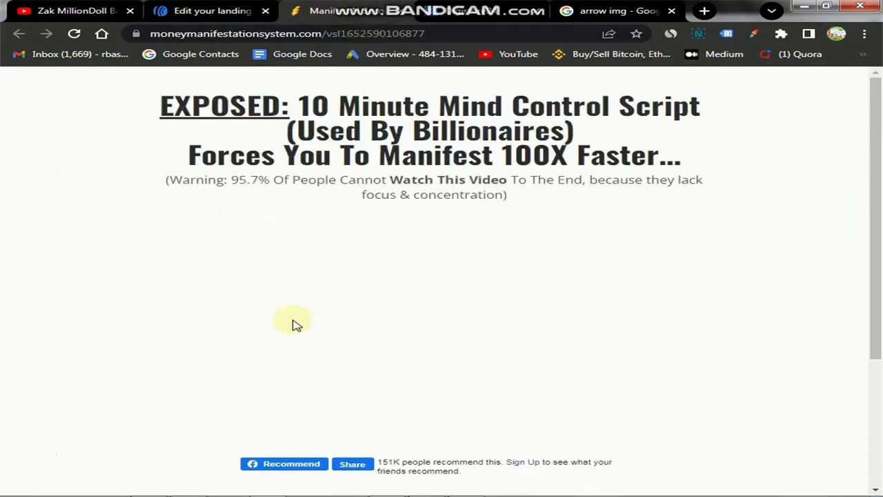
click(210, 11)
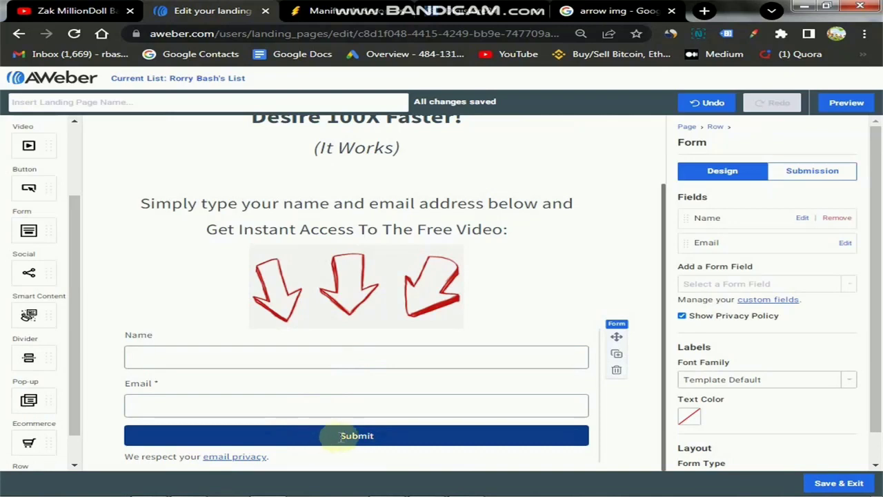
click(342, 437)
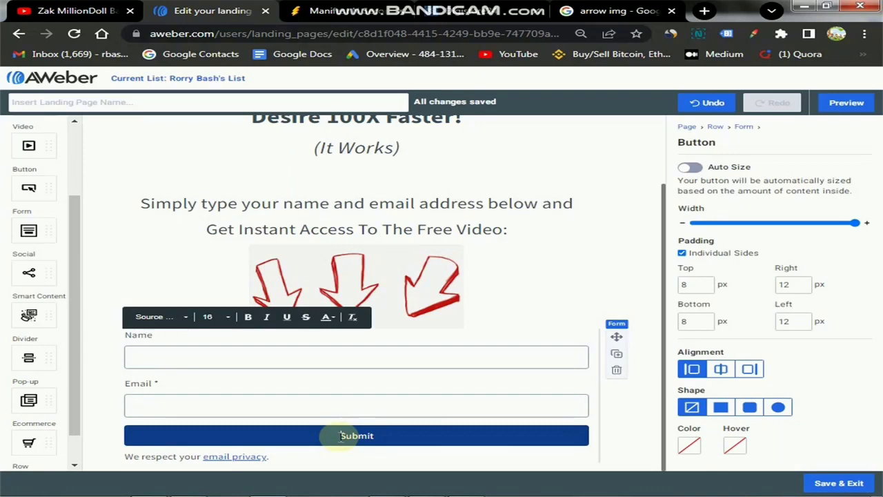
Replace the Submit label with a draft 'Watch Video Now'.
drag(340, 436, 387, 433)
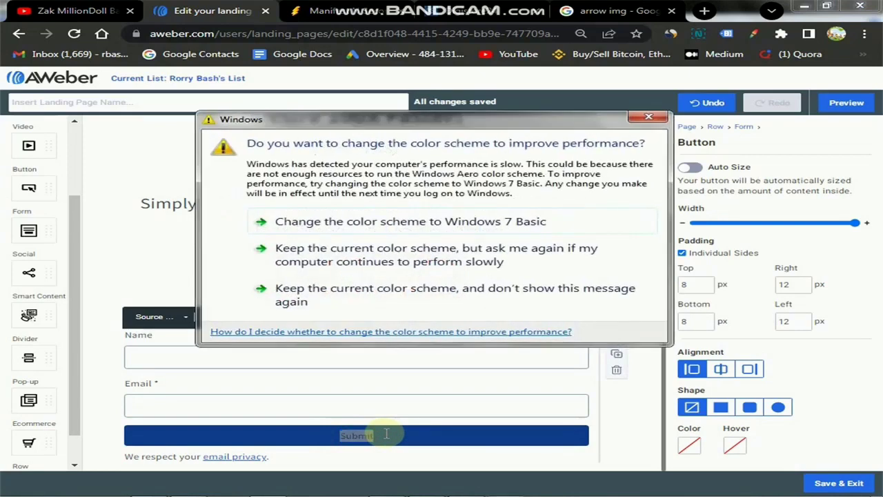
click(597, 222)
click(359, 435)
double_click(370, 436)
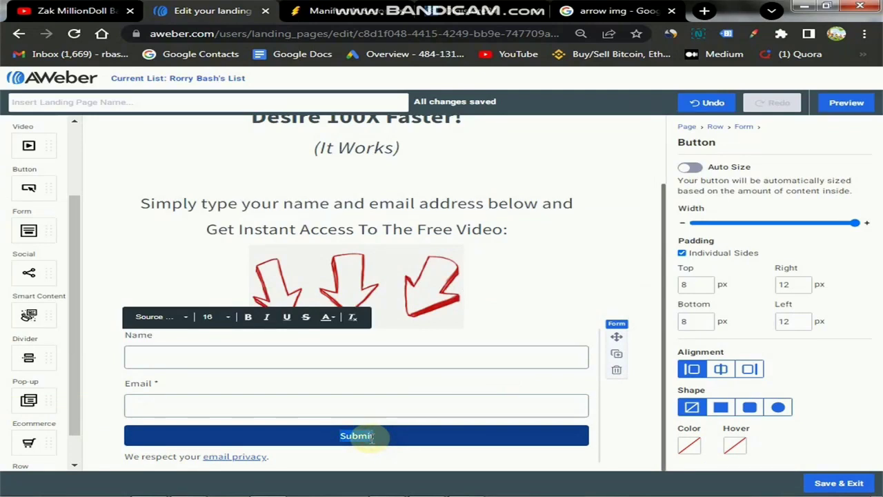
text(Click Here)
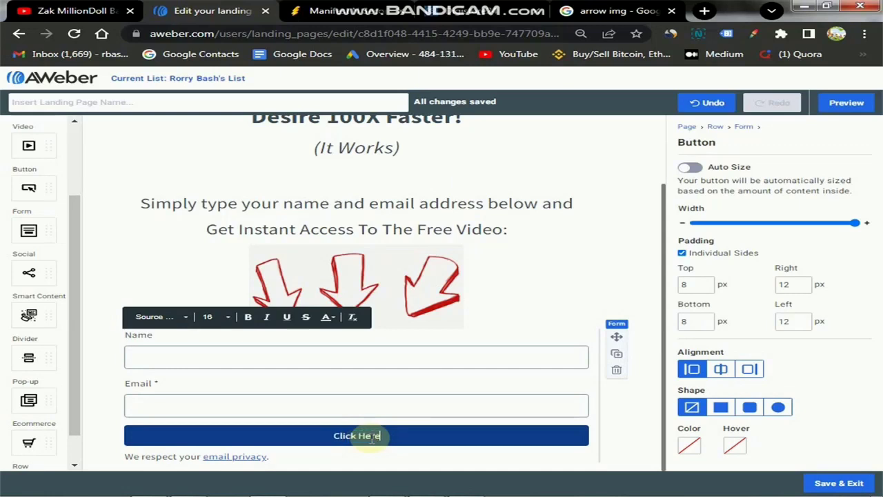
key(BackSpace)
key(BackSpace)
key(BackSpace)
key(BackSpace)
key(BackSpace)
text(Watch Video Now)
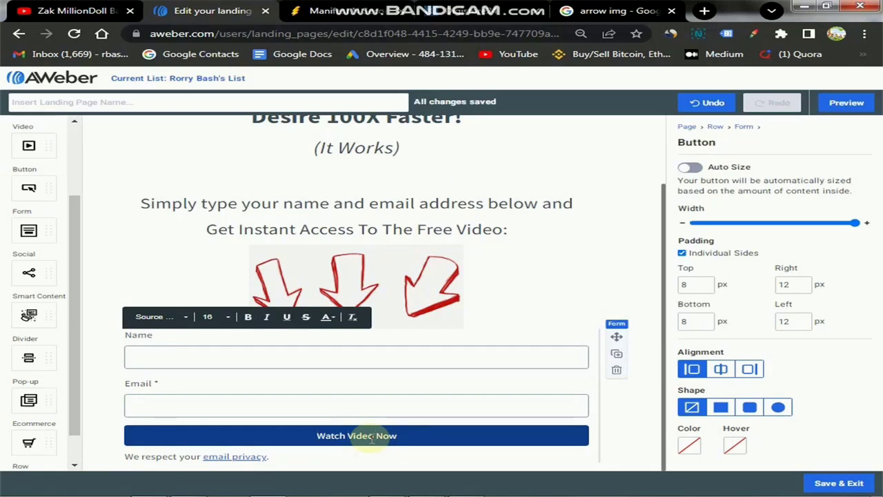
Retype the button label as 'Get Instant Access Now!'.
triple_click(406, 435)
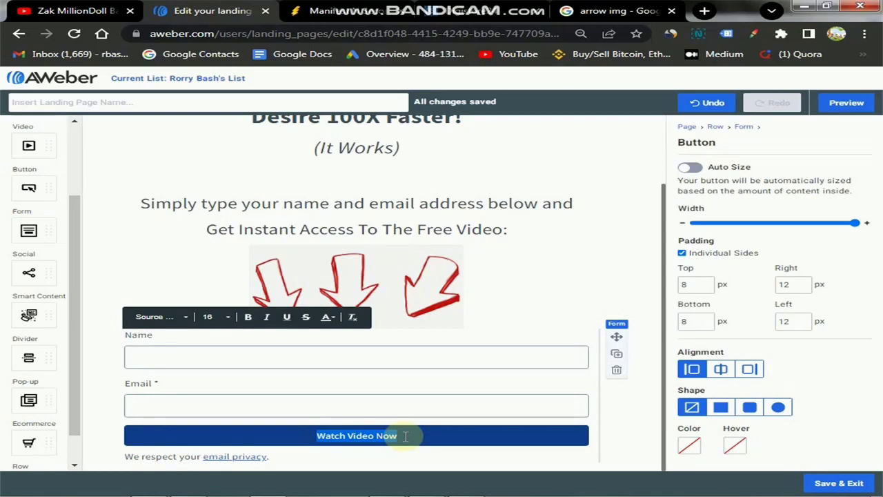
text(G)
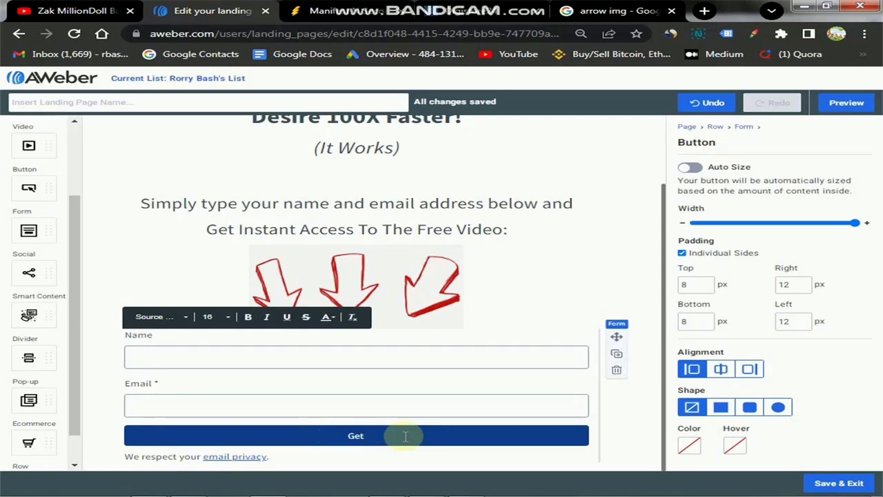
text(et)
key(BackSpace)
text(Access Now)
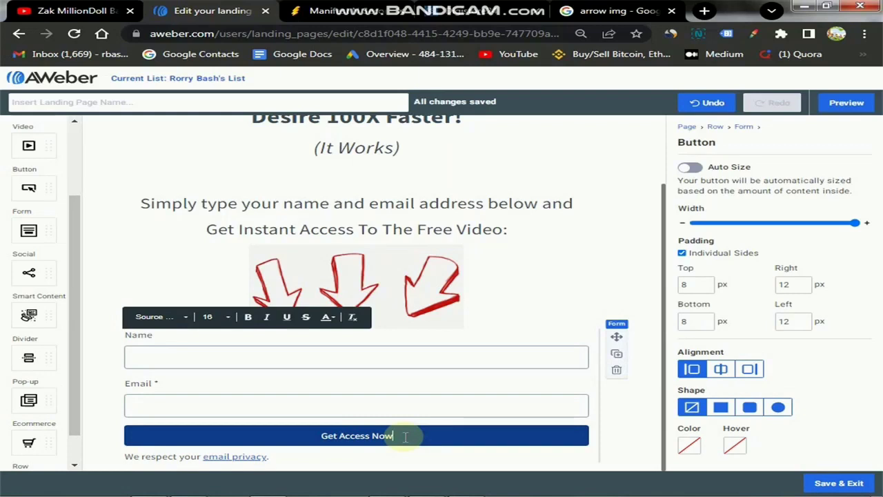
click(339, 437)
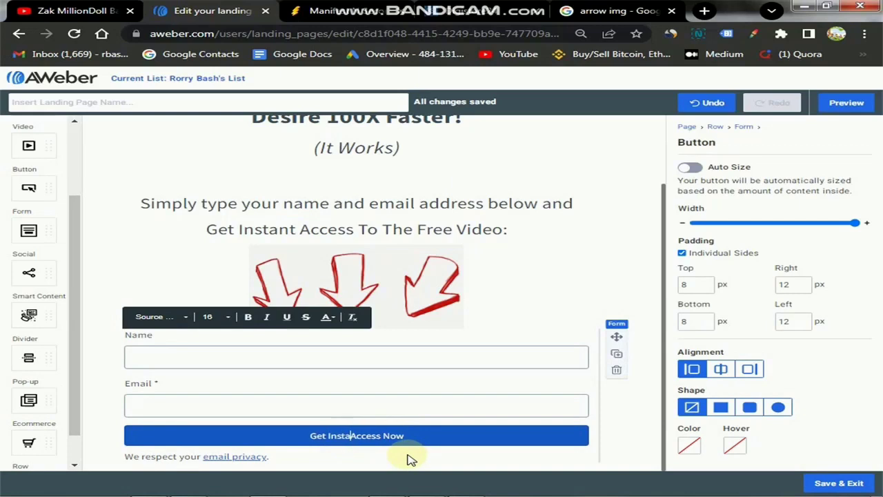
click(418, 436)
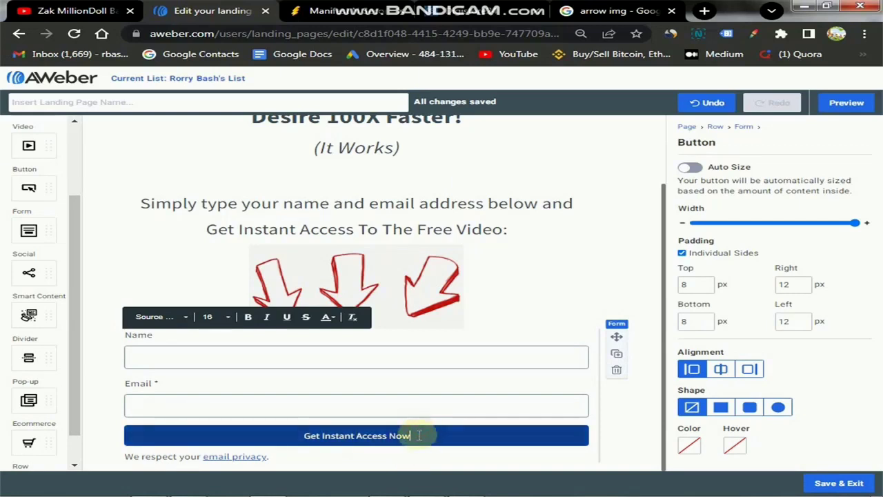
triple_click(417, 436)
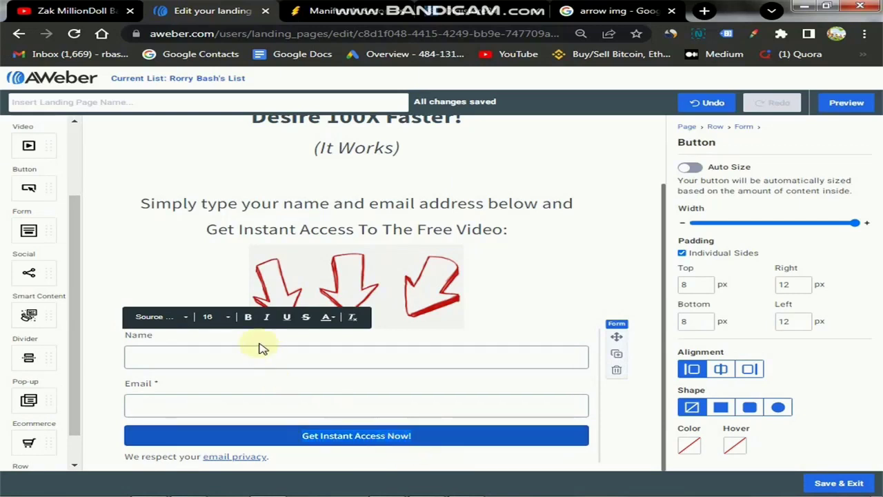
Make the button label bold at size 36, then return to the sales page.
click(231, 319)
scroll(235, 373, down, 3)
click(224, 359)
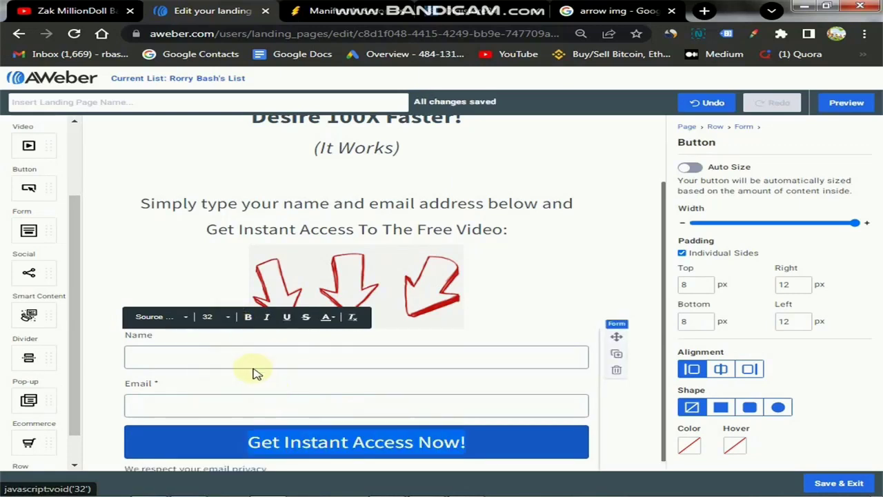
click(231, 318)
click(229, 394)
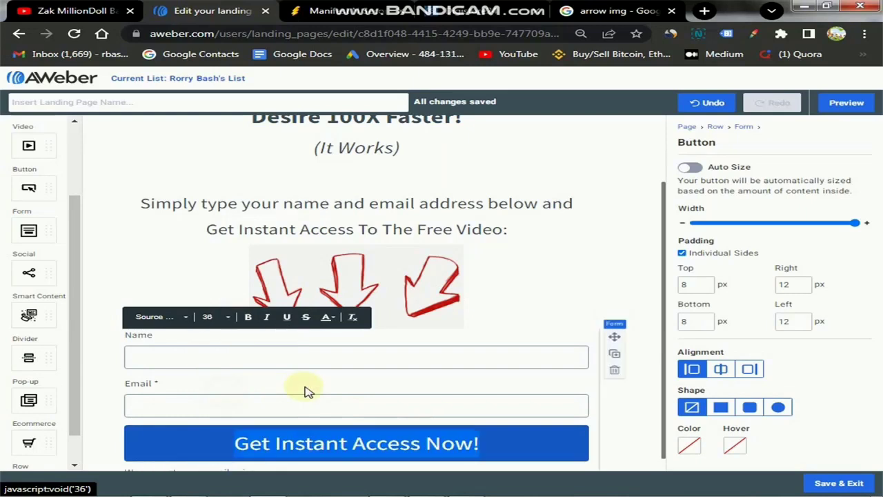
click(247, 317)
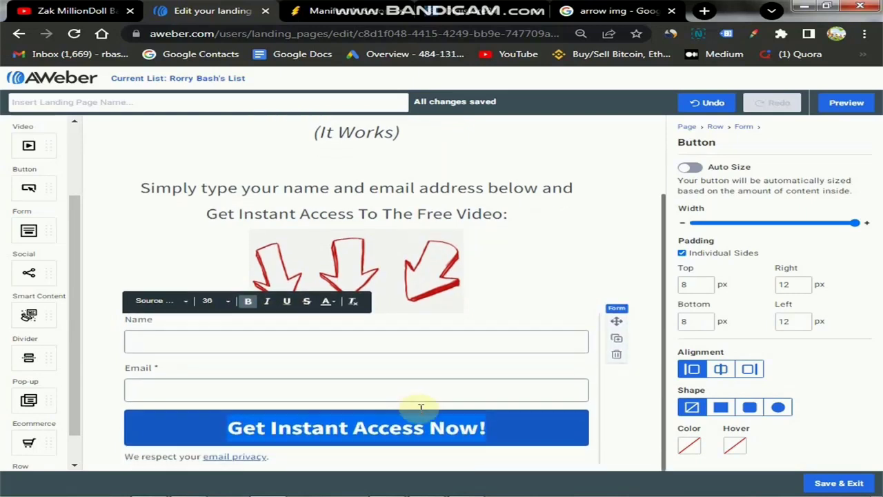
click(611, 439)
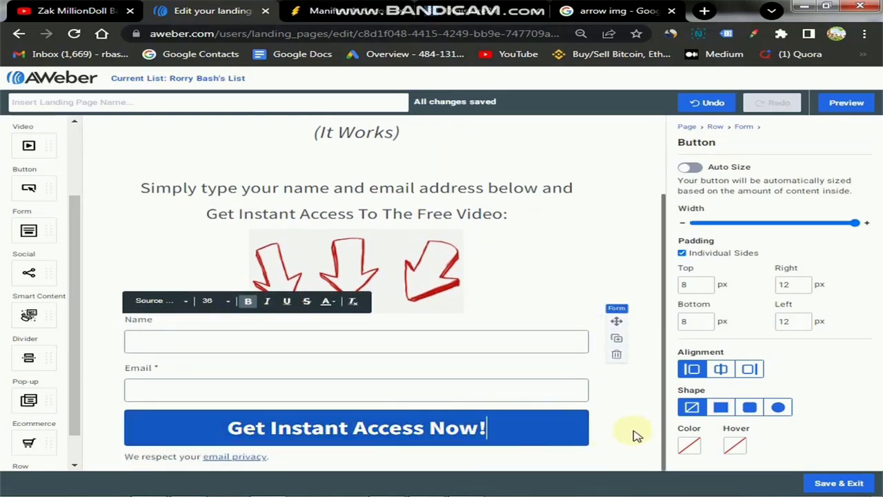
click(522, 433)
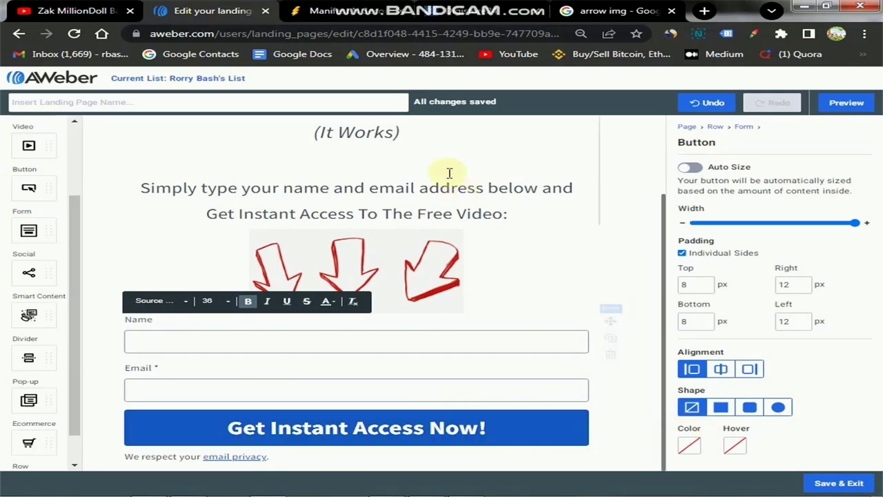
click(343, 13)
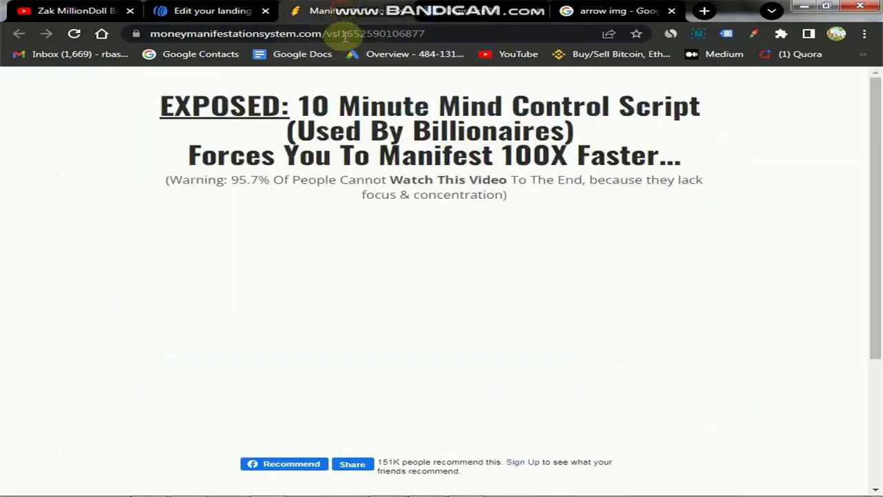
scroll(531, 289, down, 5)
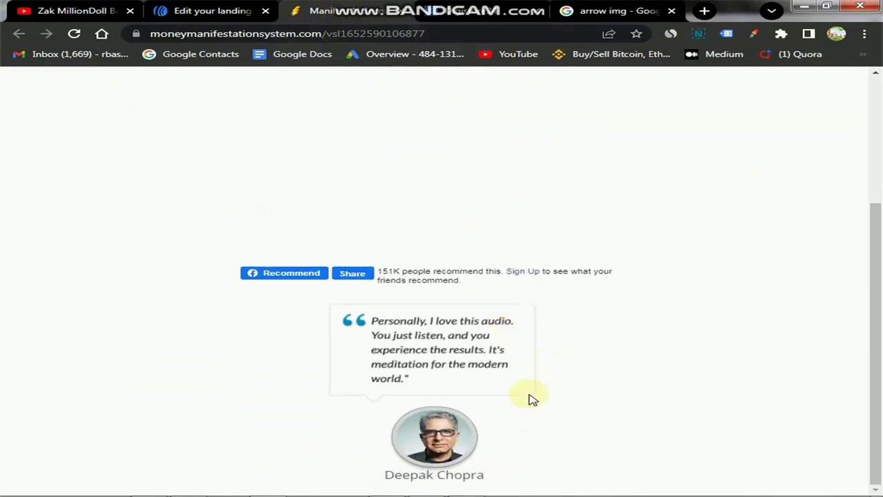
scroll(562, 237, up, 3)
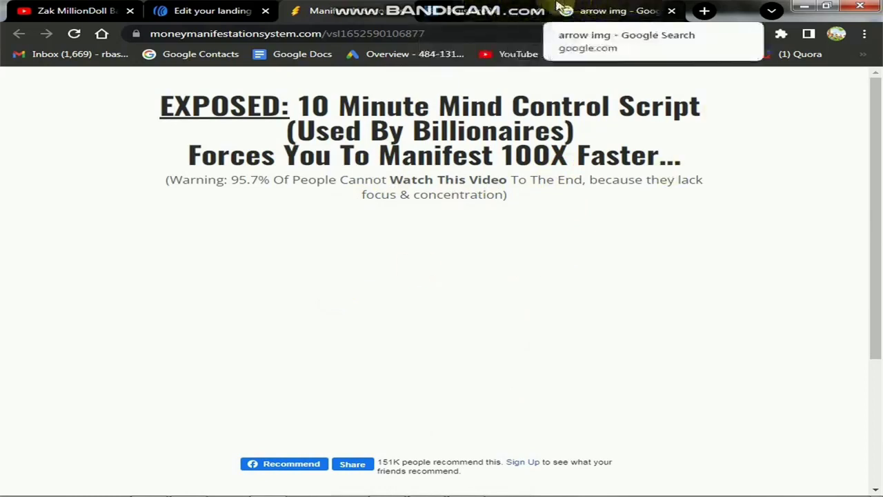
click(753, 33)
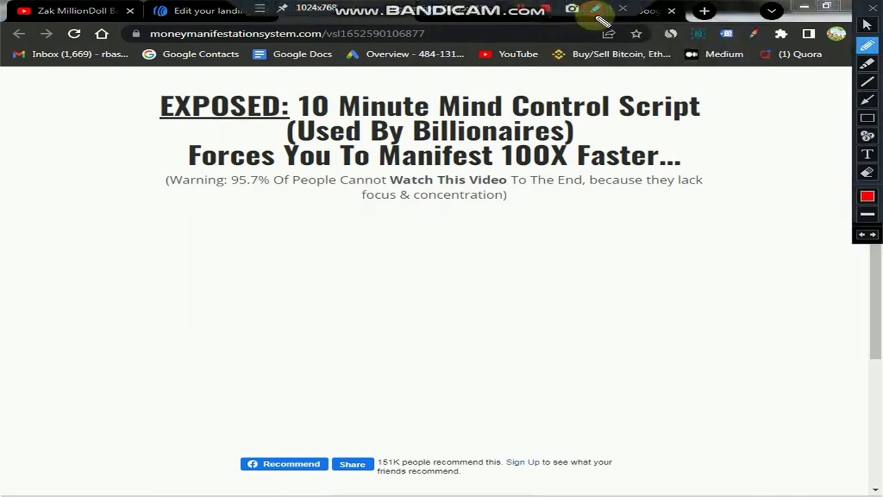
click(868, 119)
mouse_move(171, 207)
mouse_down()
mouse_move(194, 335)
mouse_move(663, 407)
mouse_move(713, 423)
mouse_up()
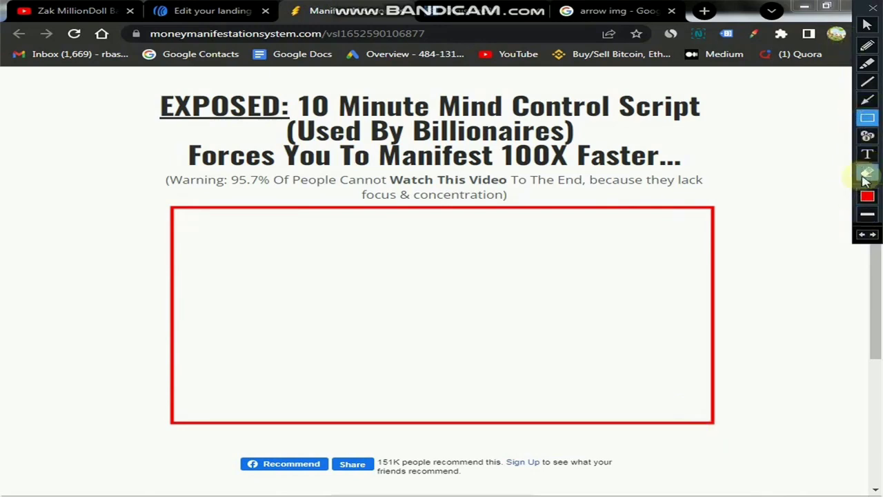
drag(468, 429, 603, 455)
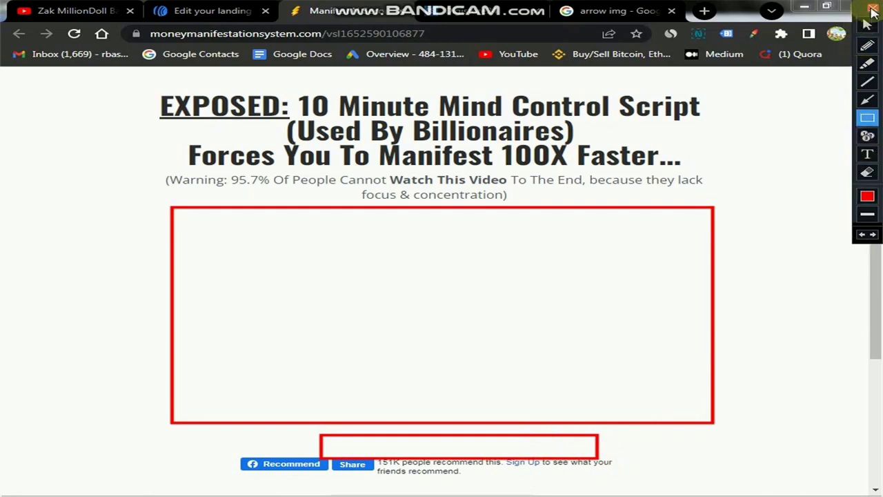
click(873, 10)
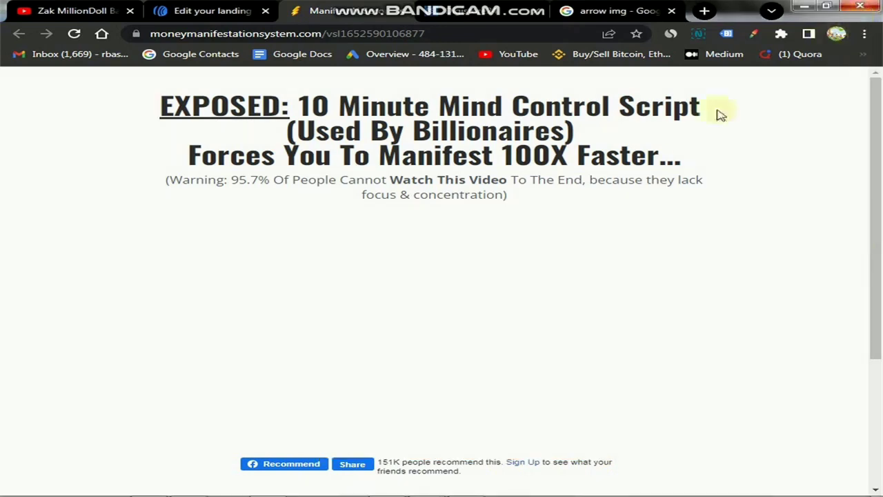
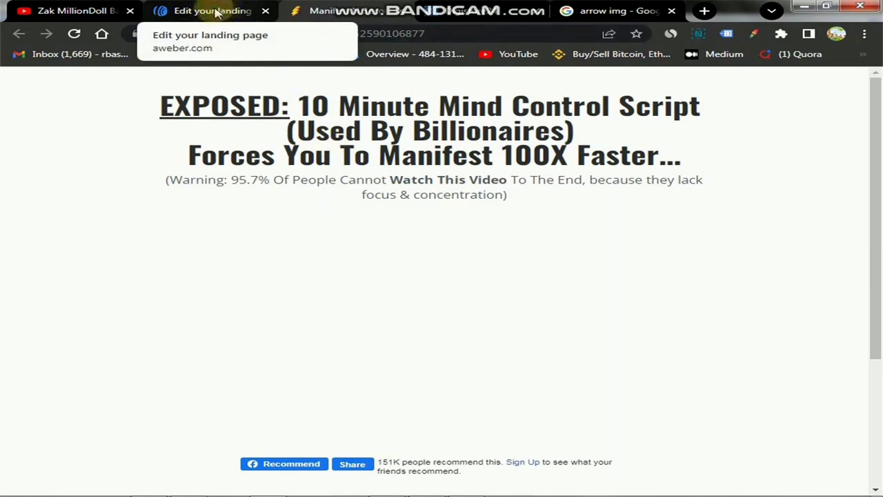
Select the form's signup button, glance at the Manifest sales page, then return to the AWeber editor.
click(216, 12)
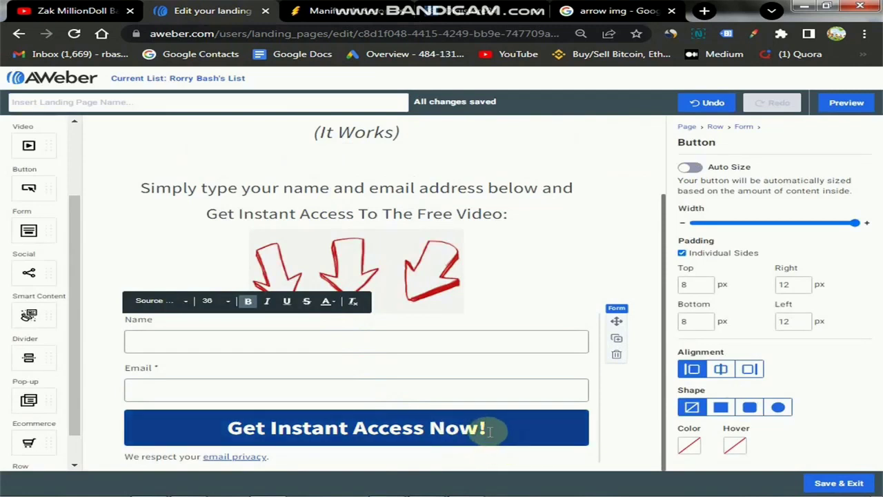
click(489, 430)
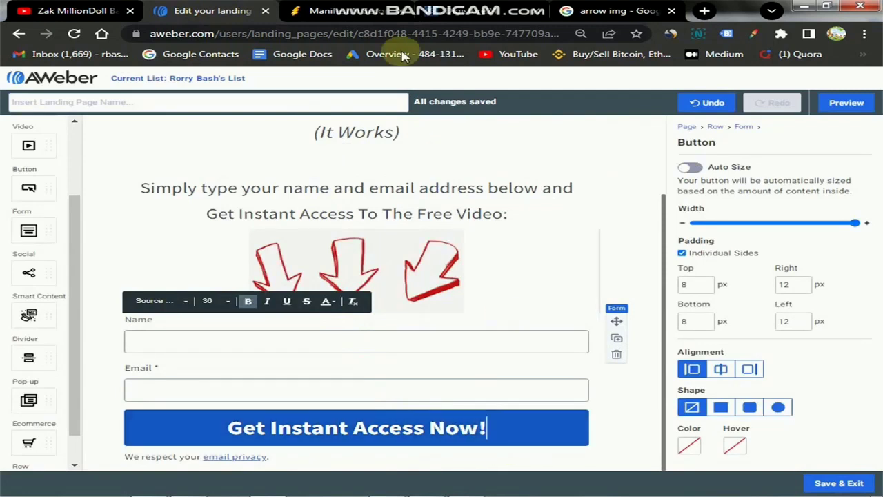
click(350, 12)
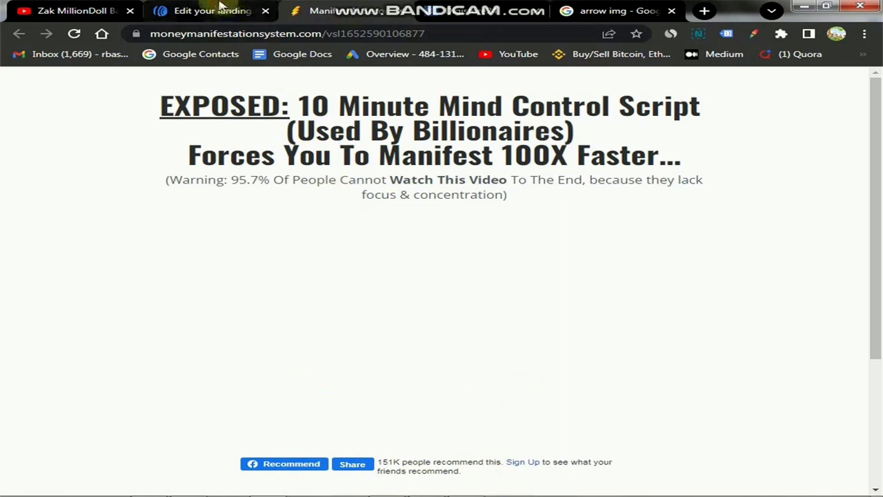
click(193, 11)
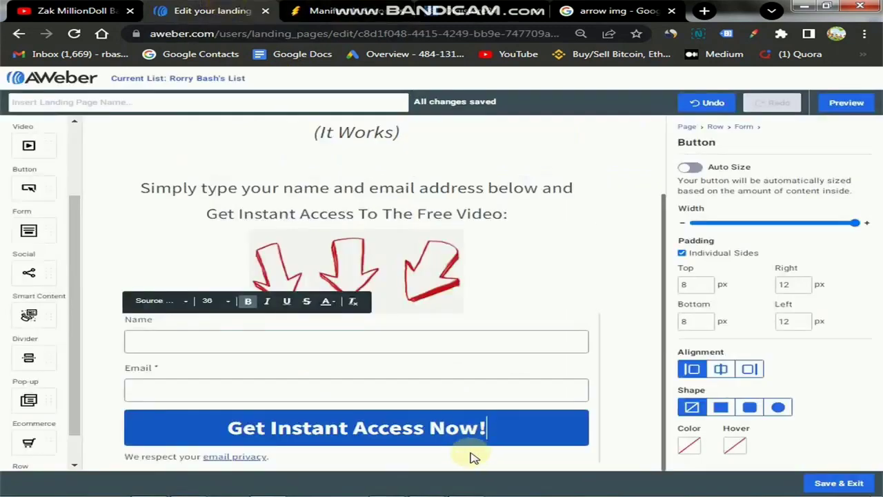
Set the Get Instant Access Now! button colour to bright yellow #FACD02.
click(691, 447)
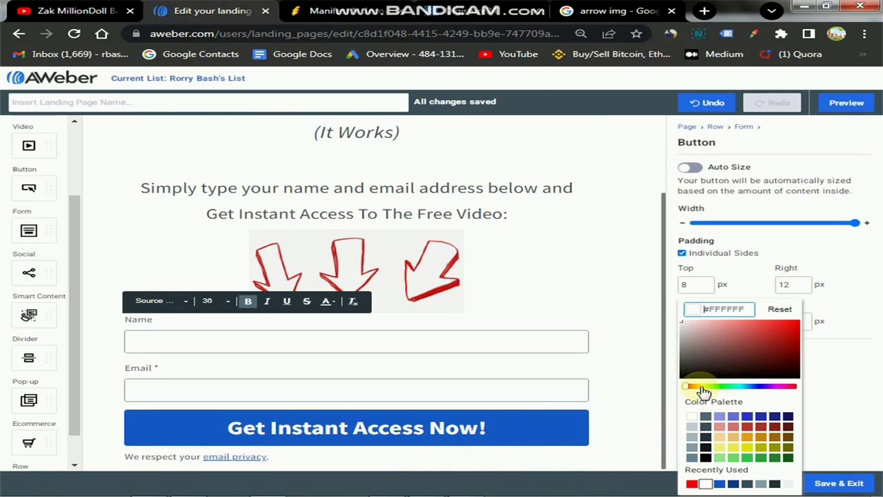
click(700, 387)
click(800, 323)
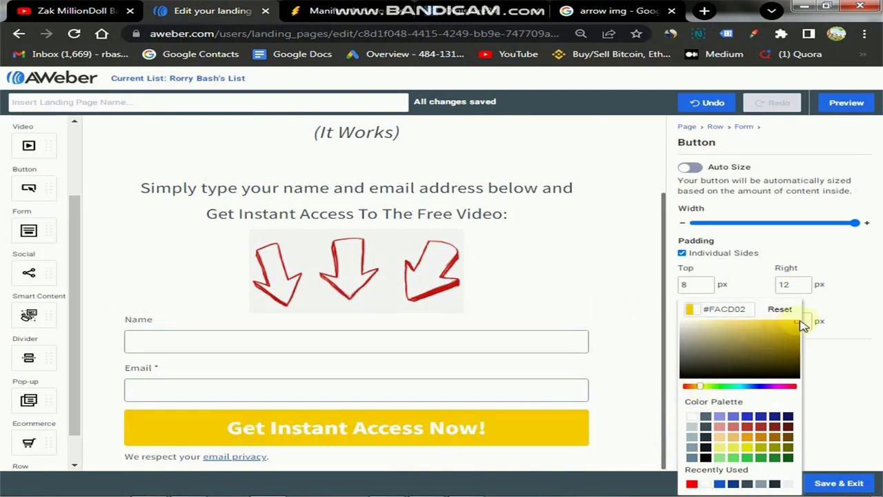
click(841, 389)
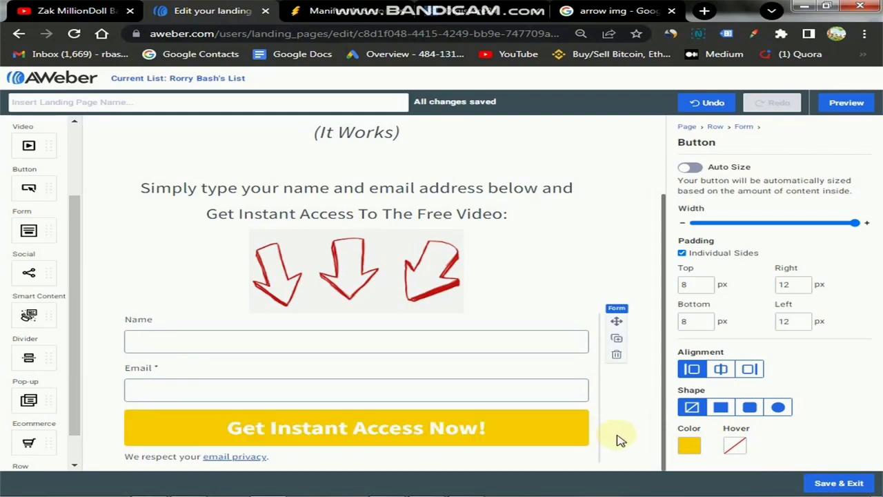
Set the button's hover colour to dark gold #B89912.
click(735, 447)
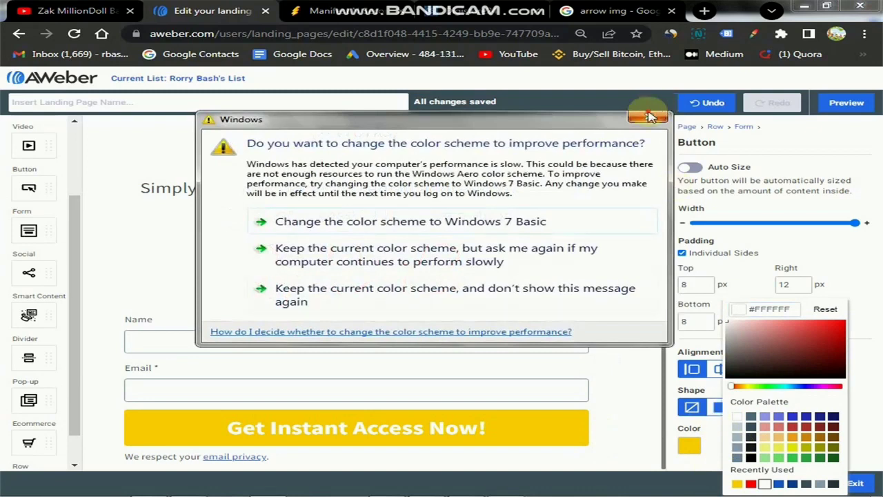
click(640, 118)
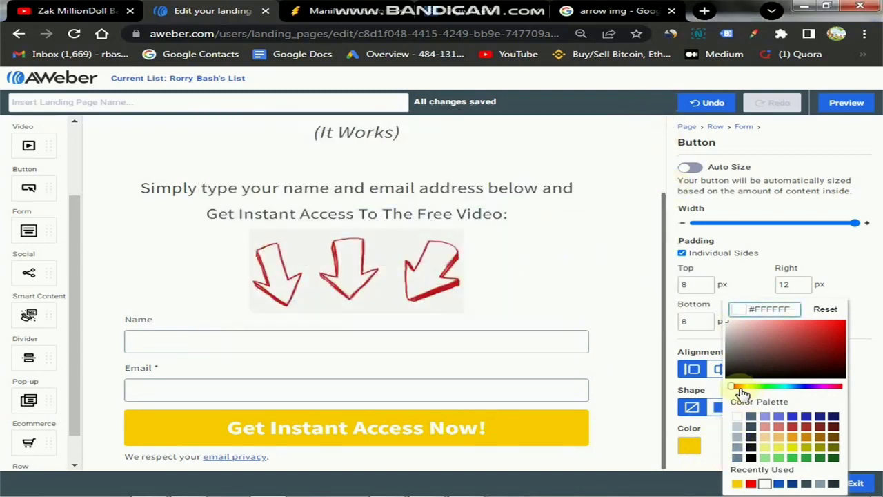
click(739, 387)
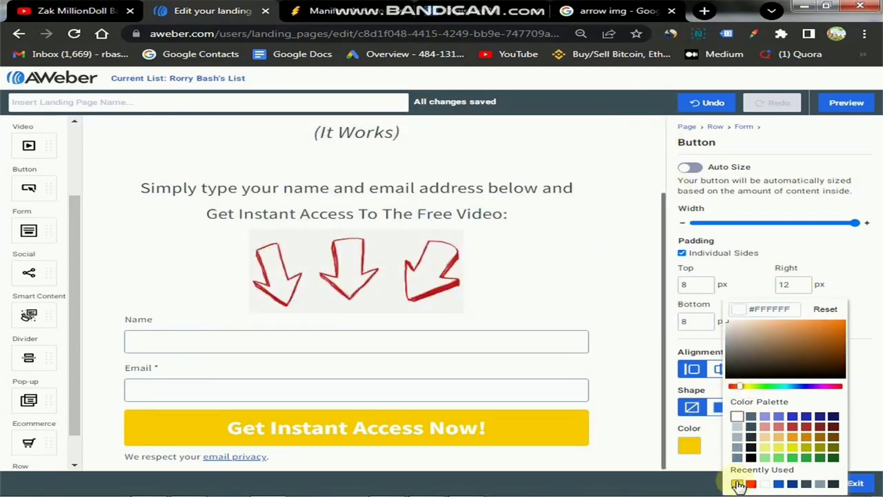
click(769, 438)
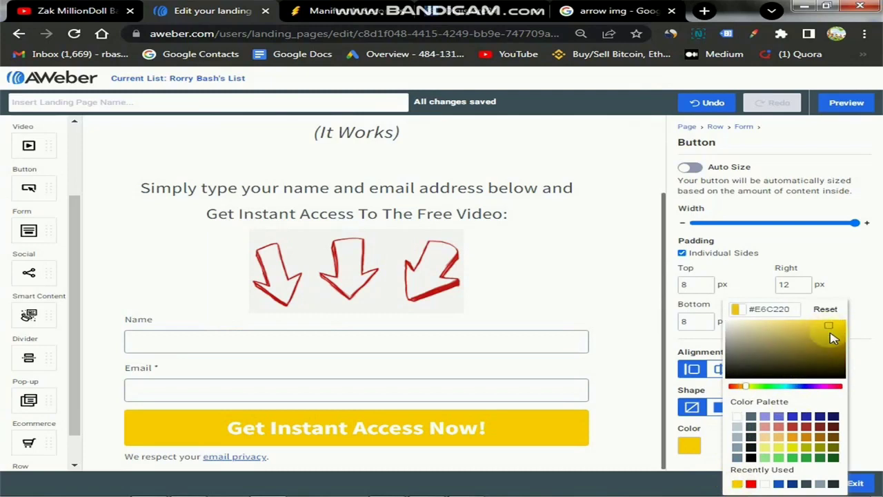
click(830, 349)
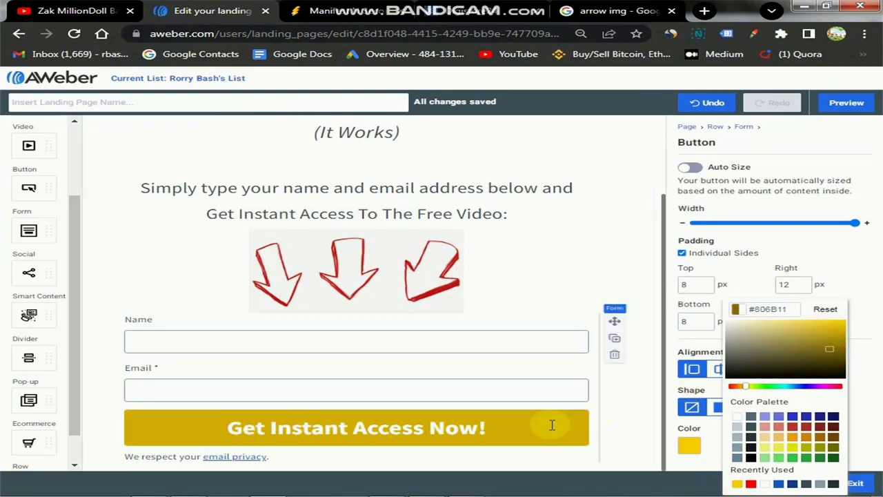
click(830, 352)
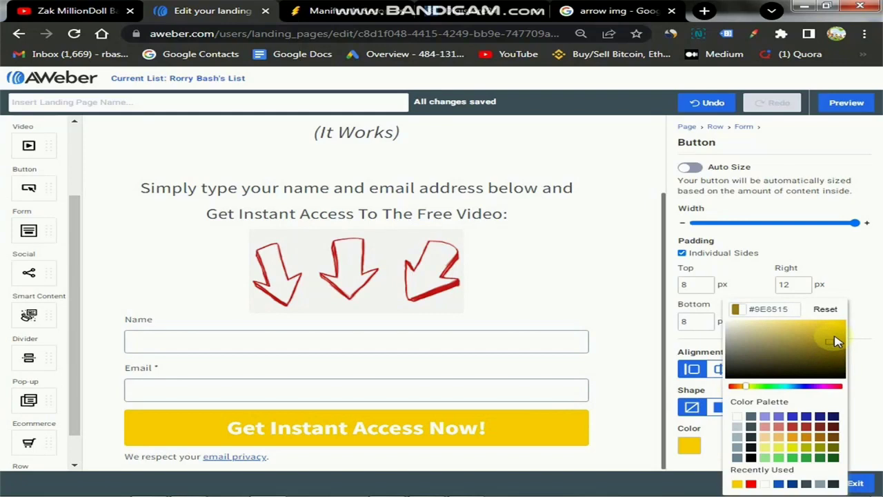
click(833, 336)
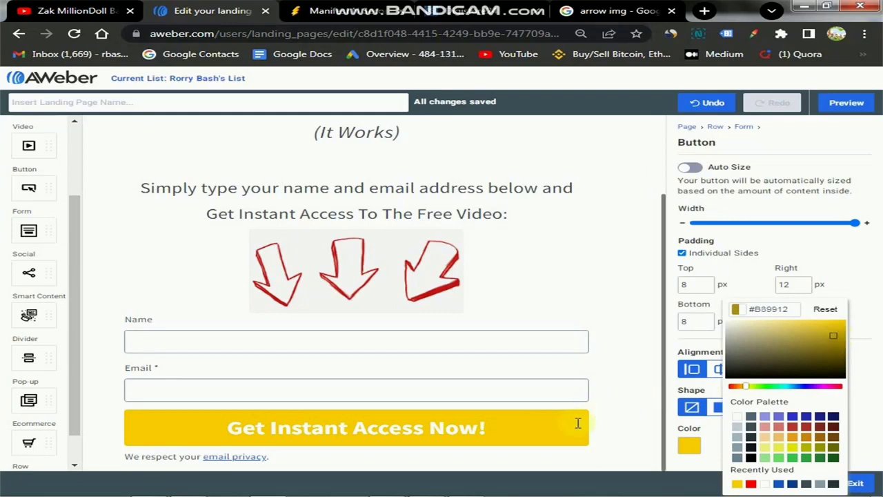
click(627, 426)
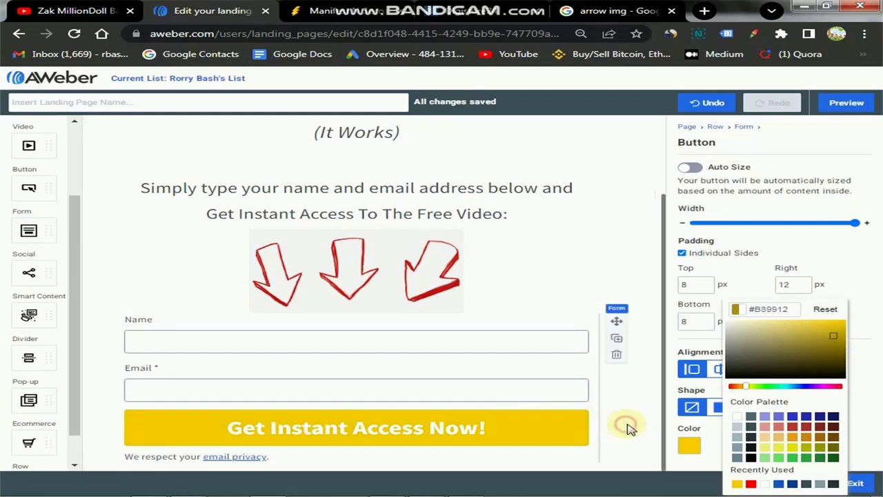
click(606, 428)
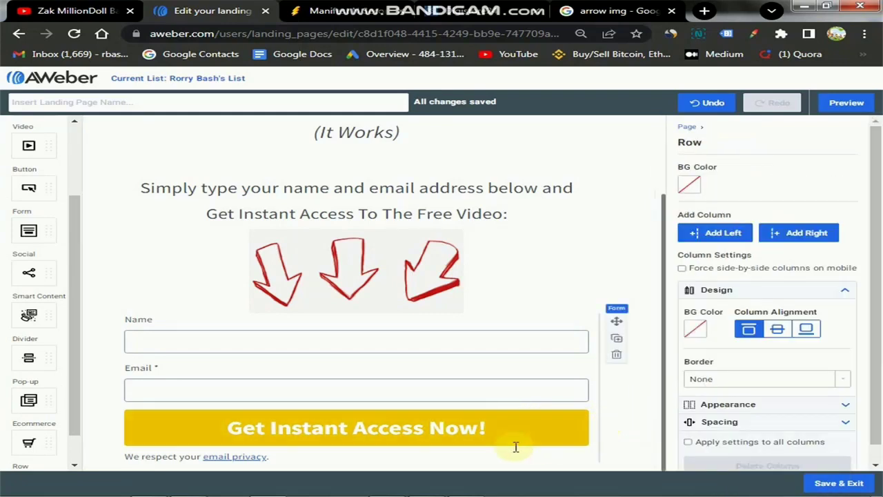
Select the 'Get Instant Access Now!' button text and colour it black (#000000).
click(469, 431)
triple_click(469, 429)
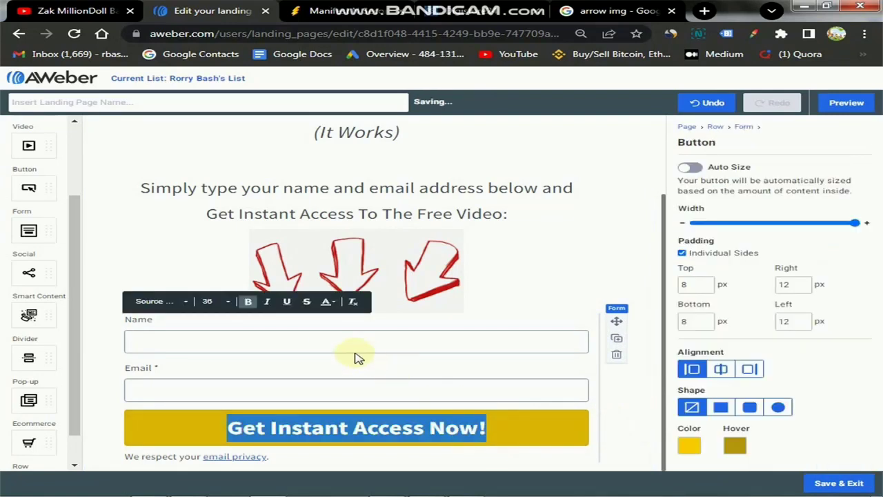
click(330, 302)
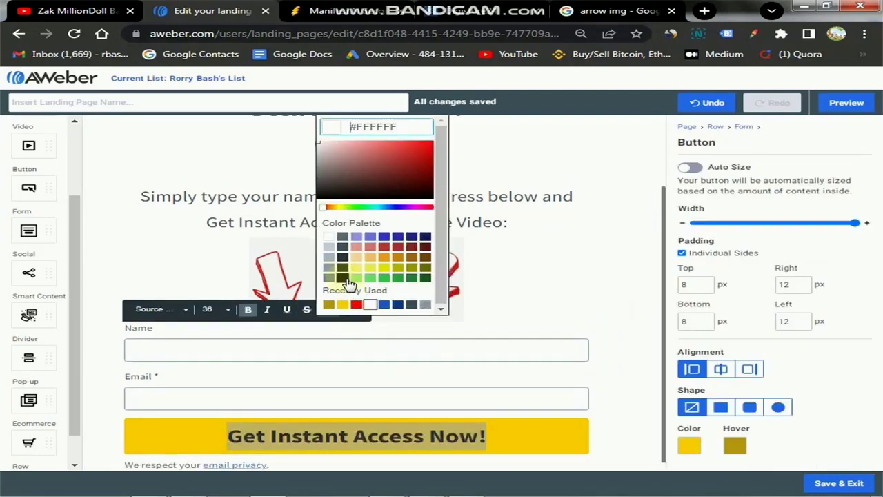
click(343, 278)
click(588, 424)
click(572, 436)
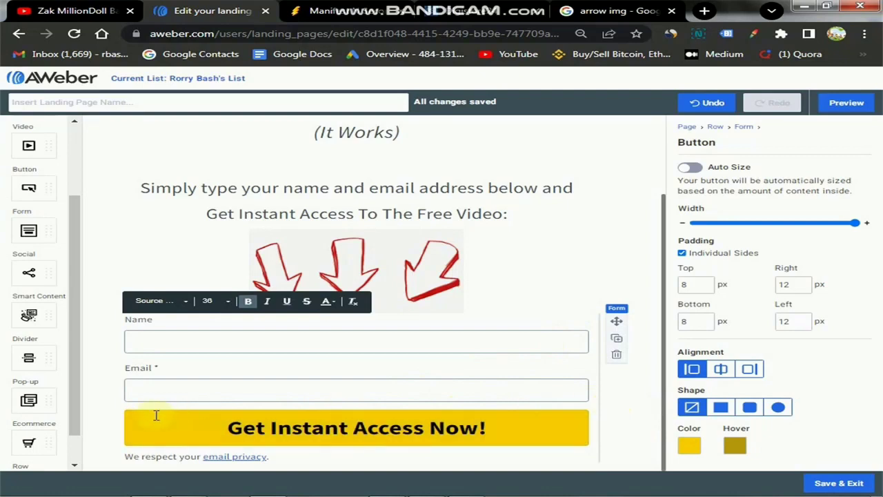
Turn on Auto Size and centre-align the Get Instant Access Now! button.
click(690, 167)
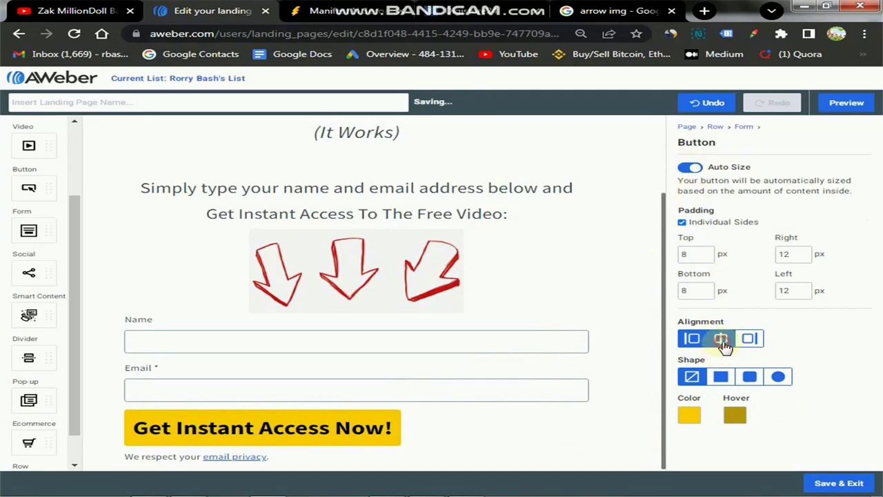
click(721, 338)
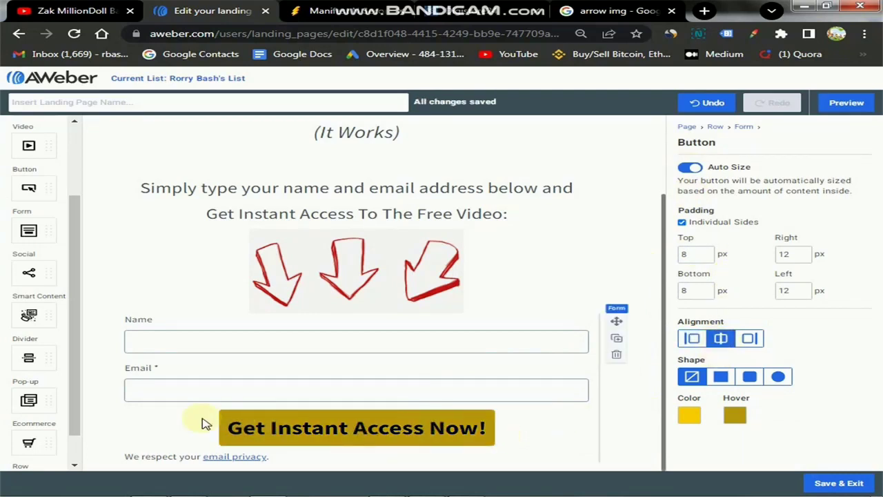
scroll(397, 324, up, 2)
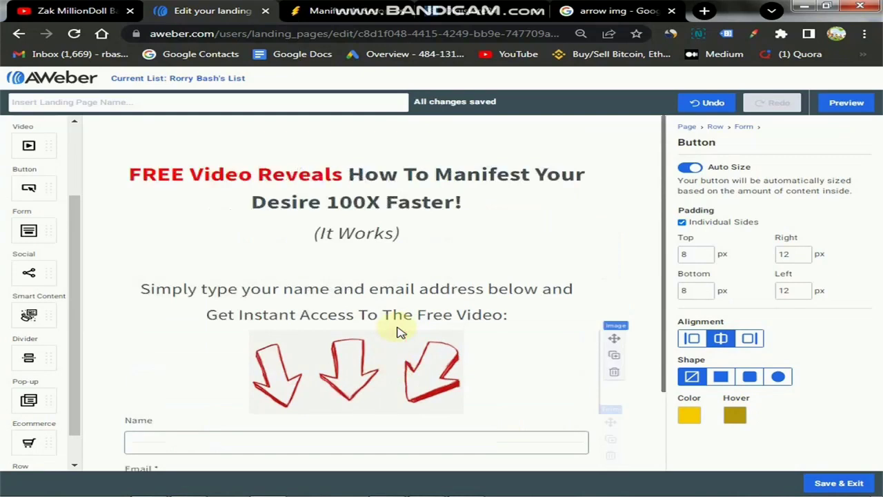
scroll(414, 338, down, 2)
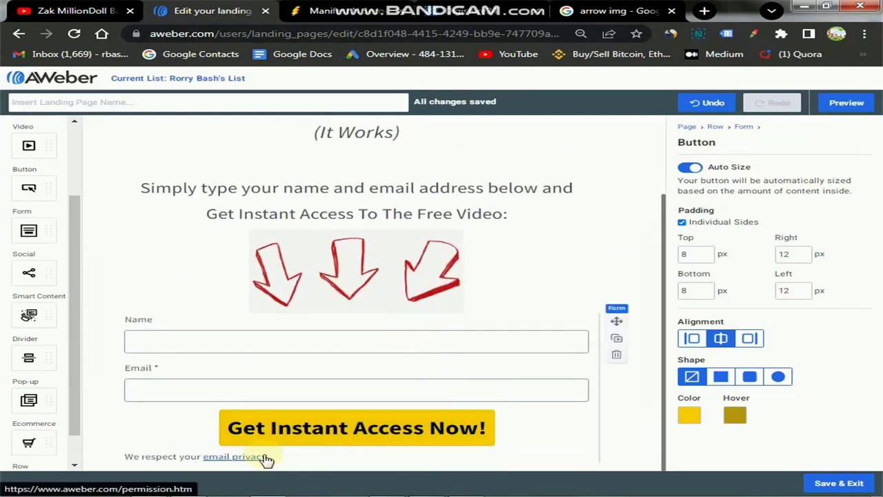
Select the signup form's settings, then the headline text block.
click(187, 461)
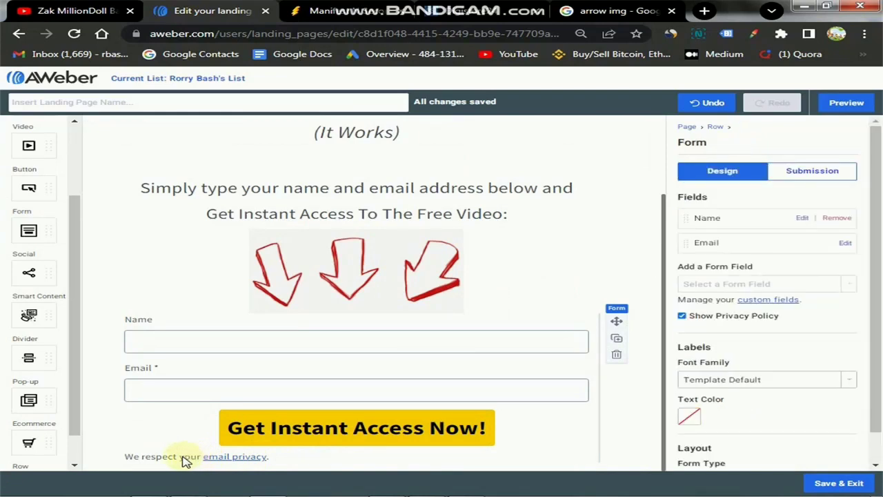
click(540, 182)
scroll(566, 214, up, 3)
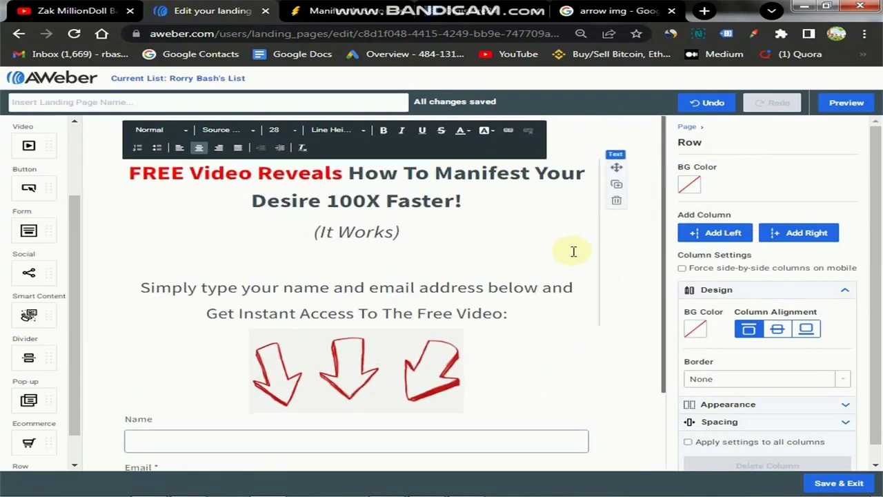
scroll(573, 255, down, 2)
scroll(572, 262, up, 2)
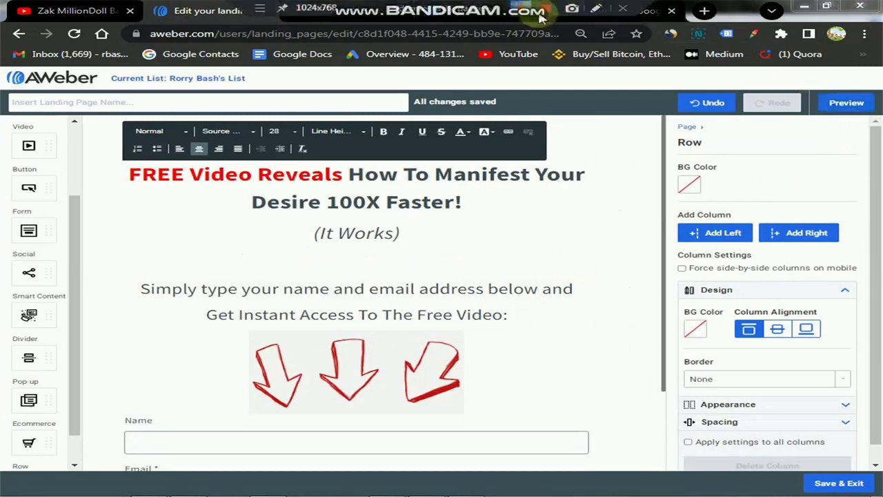
Check the arrow image search results, then return to the landing-page editor.
click(595, 11)
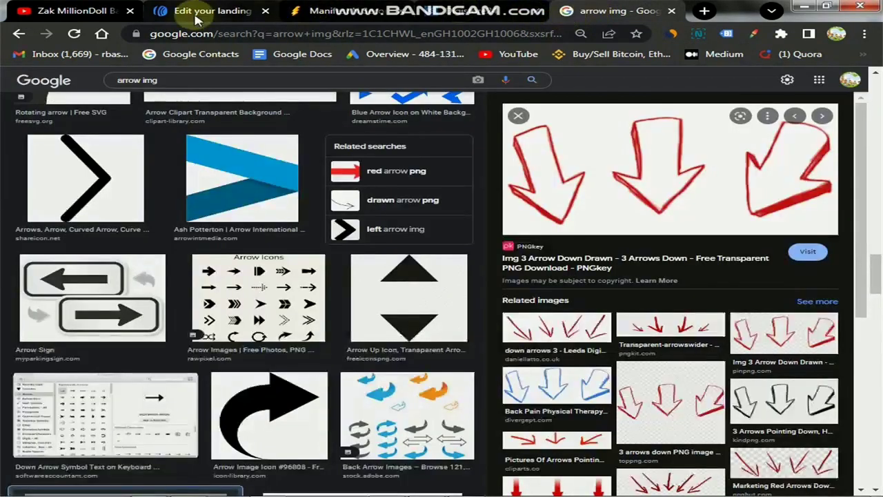
click(200, 11)
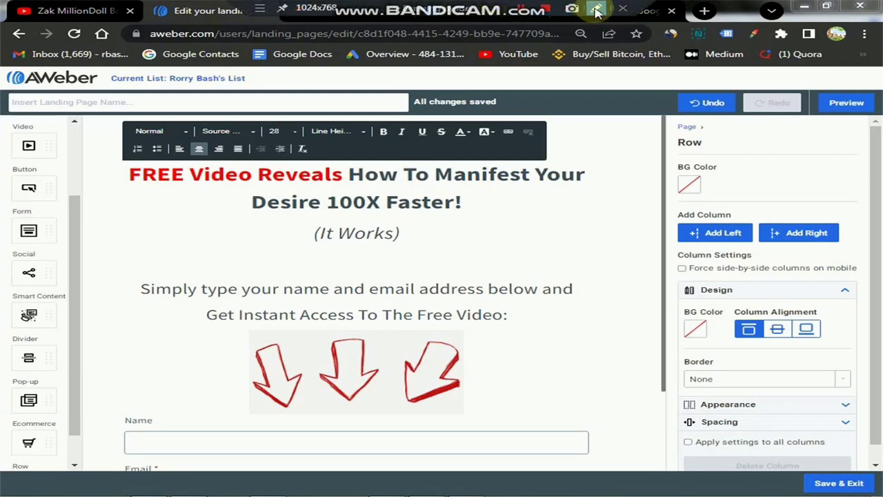
click(597, 9)
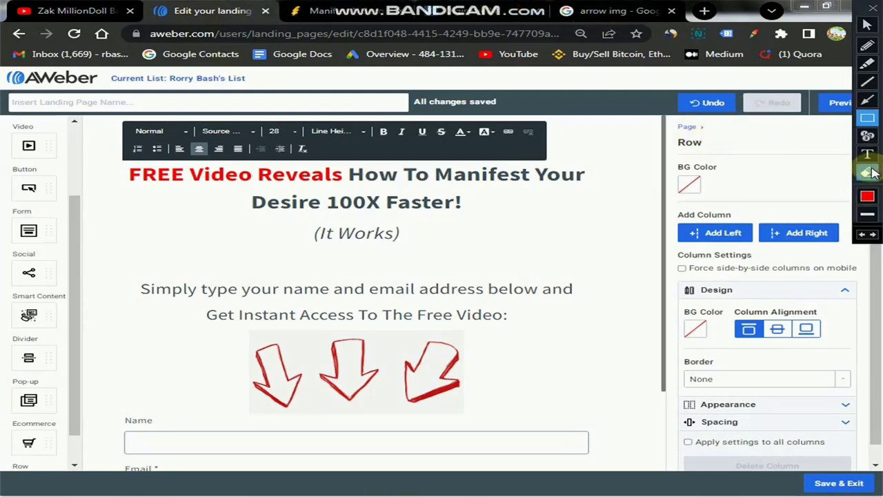
click(868, 45)
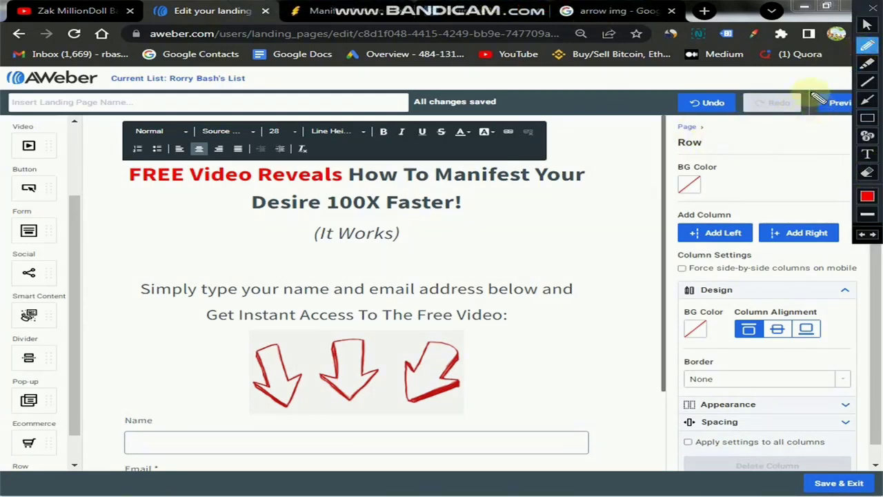
drag(814, 94, 836, 89)
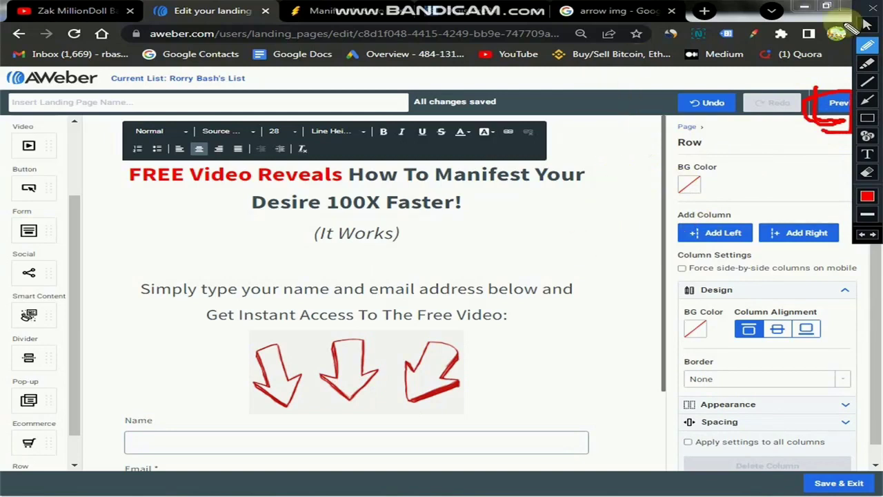
Open the desktop preview and scroll through the landing page.
click(874, 11)
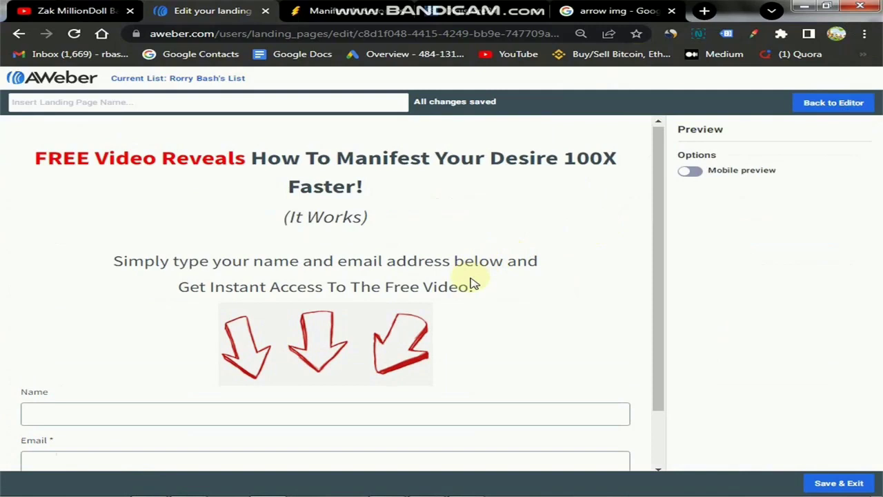
scroll(476, 300, down, 1)
scroll(475, 314, up, 1)
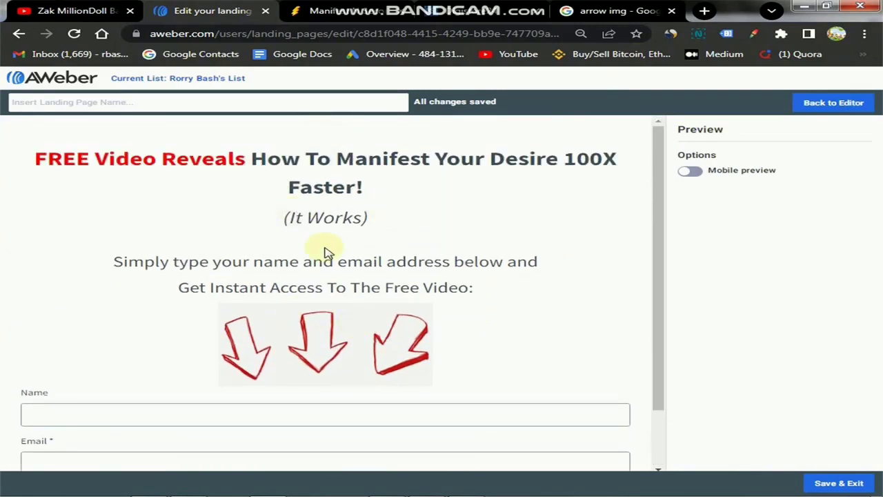
scroll(328, 289, down, 1)
scroll(331, 304, down, 1)
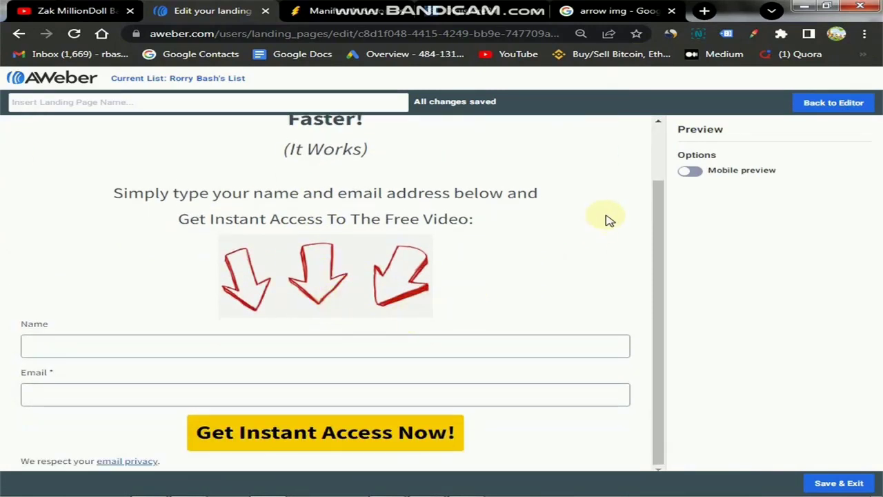
scroll(517, 217, up, 1)
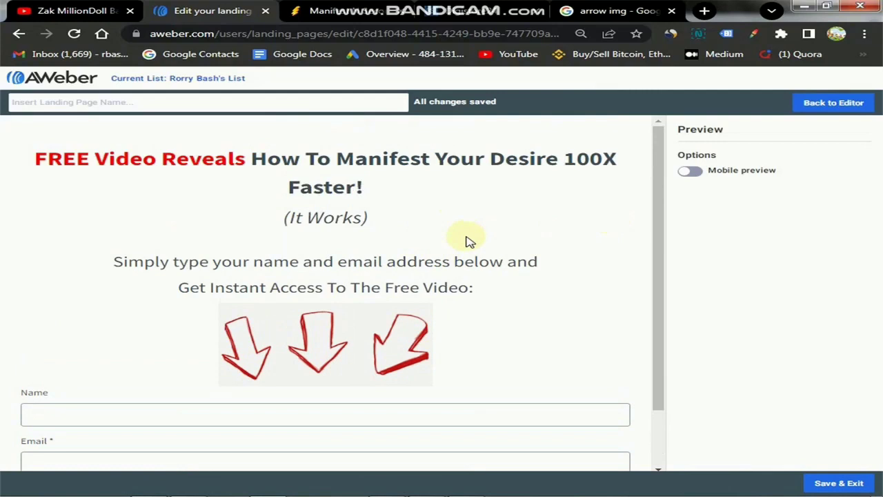
Switch the preview to mobile layout and scroll through the page.
click(691, 171)
scroll(355, 293, down, 5)
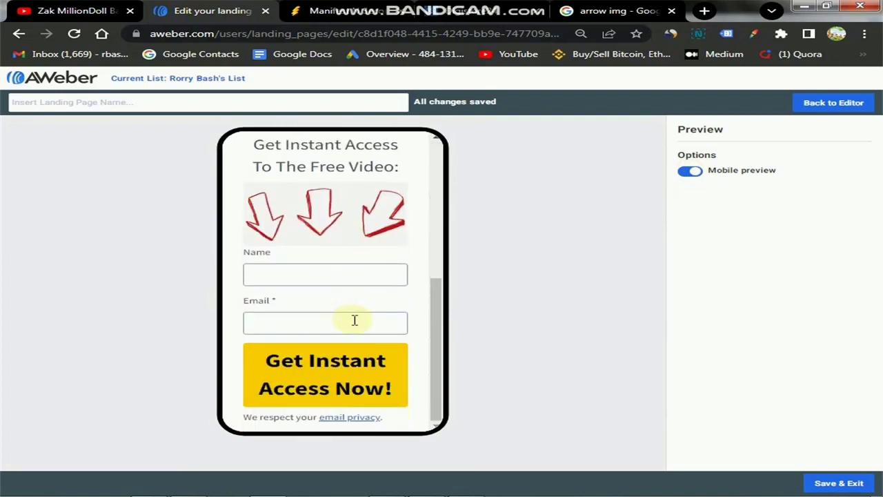
scroll(355, 320, up, 5)
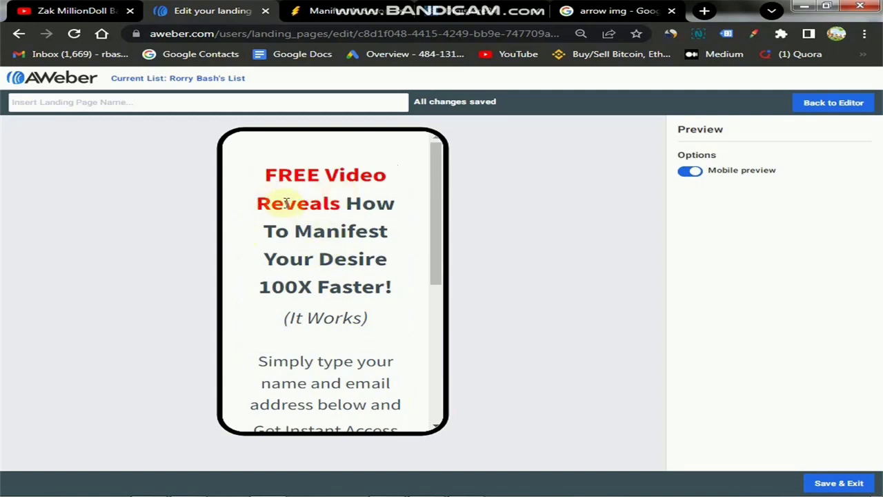
scroll(327, 266, down, 5)
scroll(324, 287, up, 5)
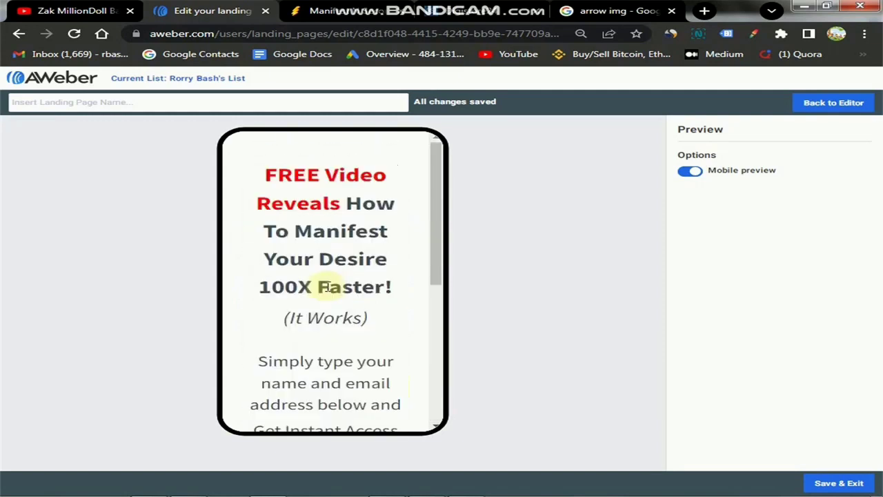
scroll(318, 258, down, 1)
scroll(309, 263, up, 1)
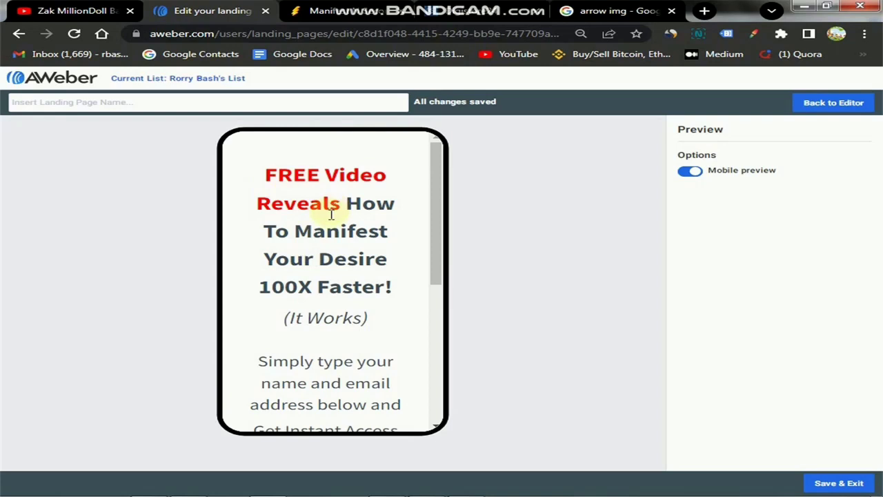
drag(285, 322, 370, 320)
scroll(371, 303, down, 3)
scroll(371, 293, up, 3)
Highlight the headline and the instruction text in the mobile preview.
drag(393, 287, 262, 178)
drag(291, 318, 377, 329)
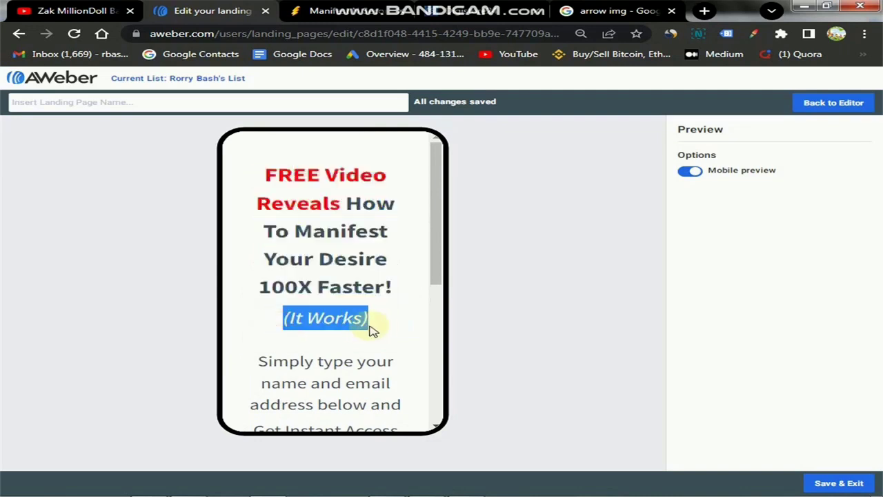
scroll(337, 339, down, 3)
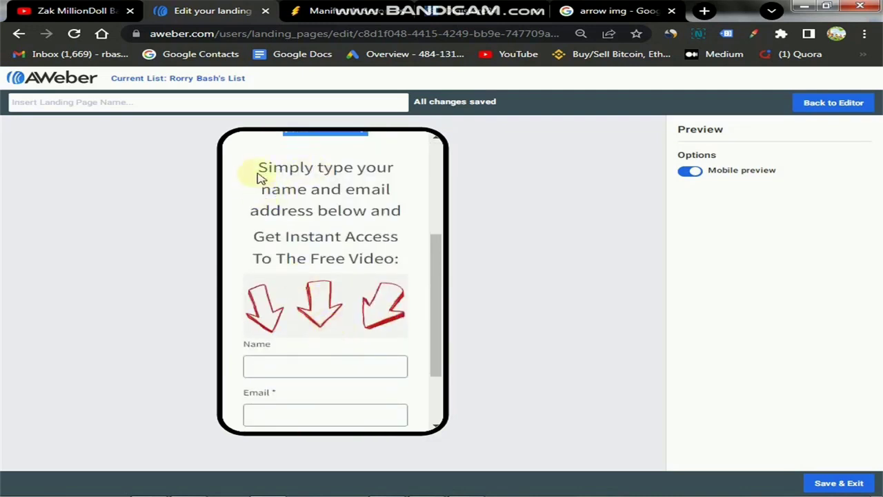
drag(255, 173, 404, 262)
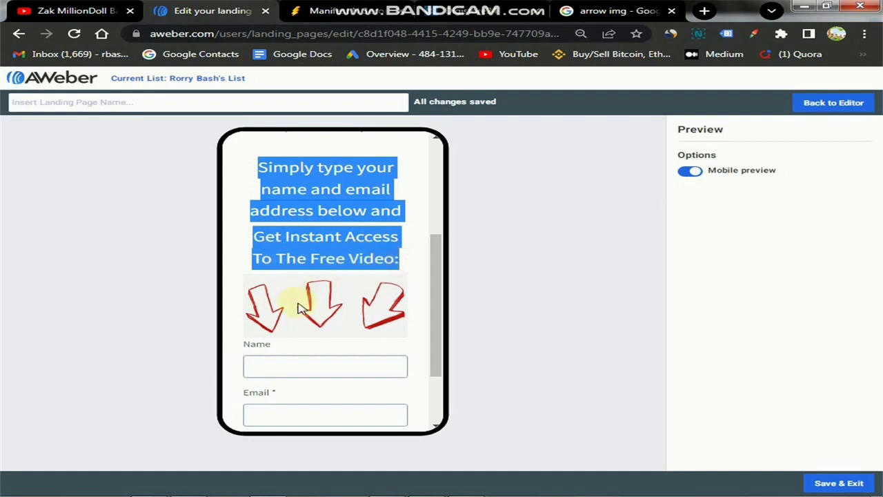
click(312, 287)
scroll(319, 311, down, 2)
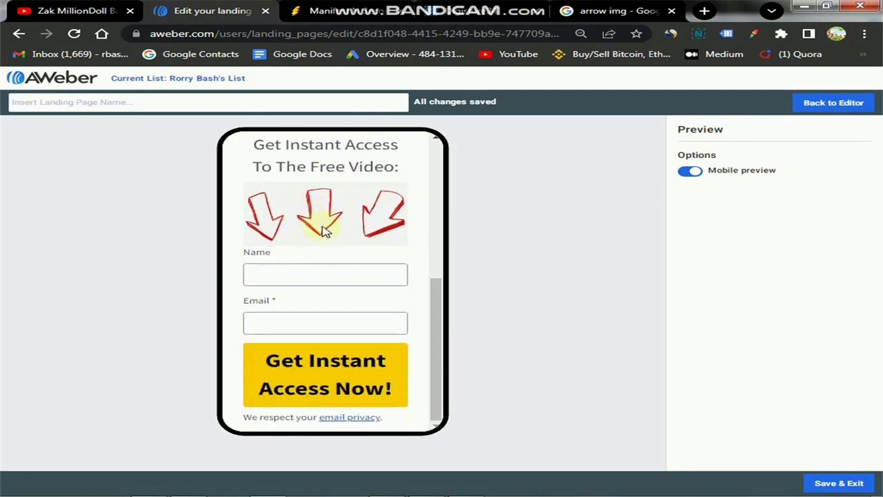
Fill the Name and Email fields with test values and submit the form.
click(297, 275)
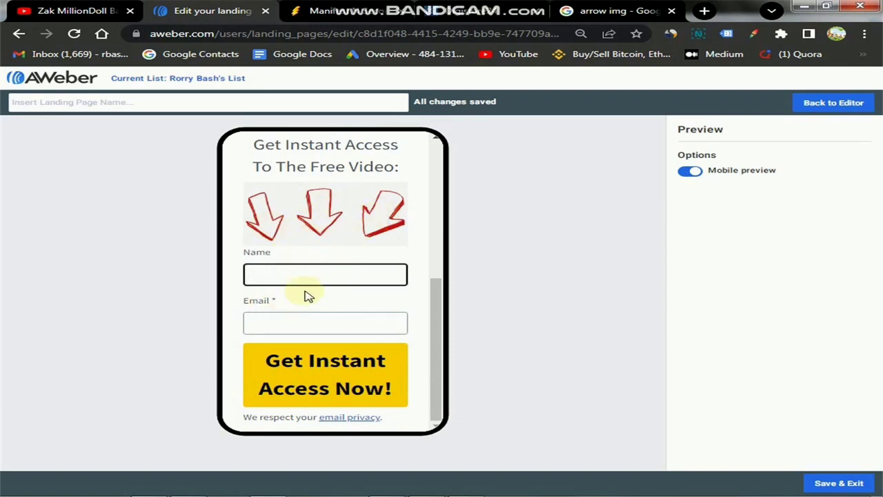
key(Tab)
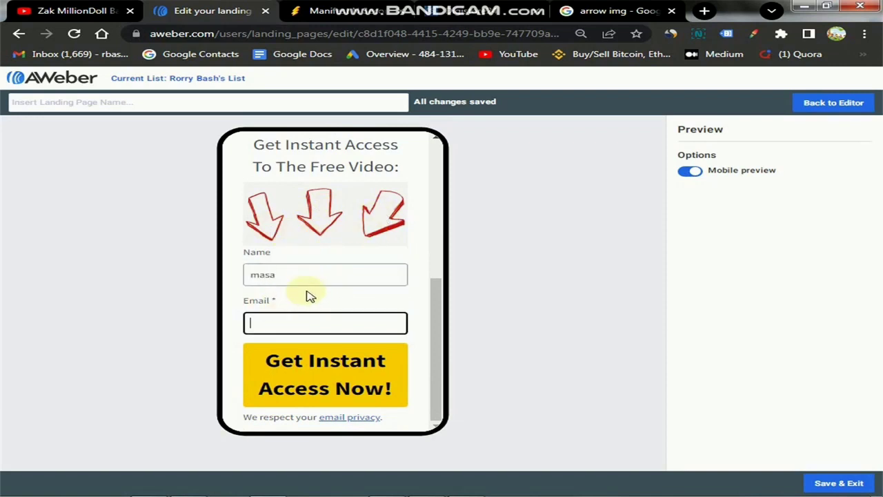
text(jshjhs)
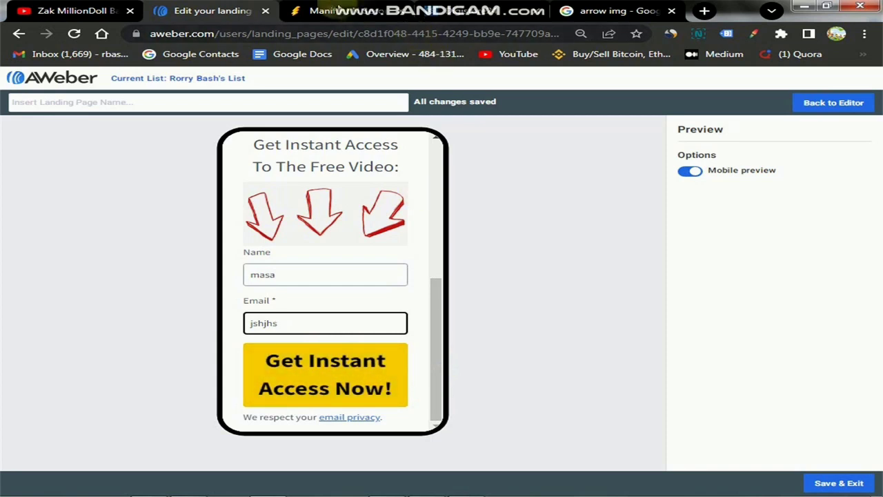
click(324, 375)
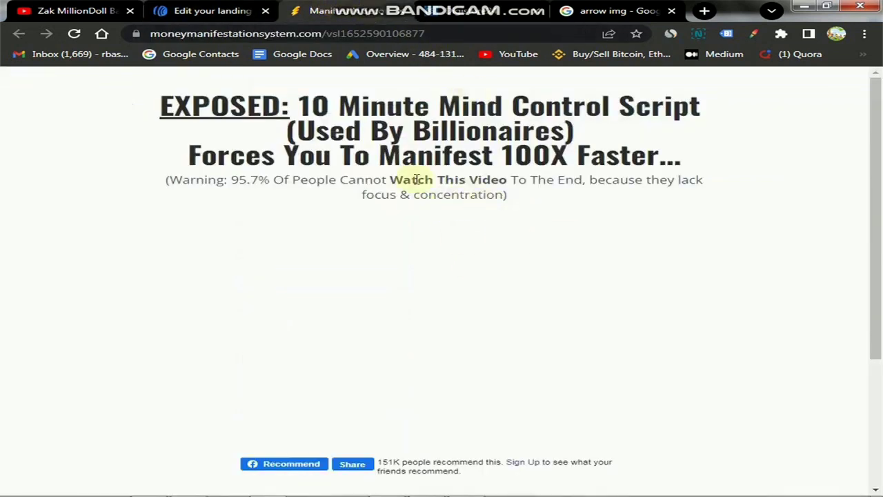
Turn off mobile preview, go back to the editor, and switch to Digistore24.
click(230, 23)
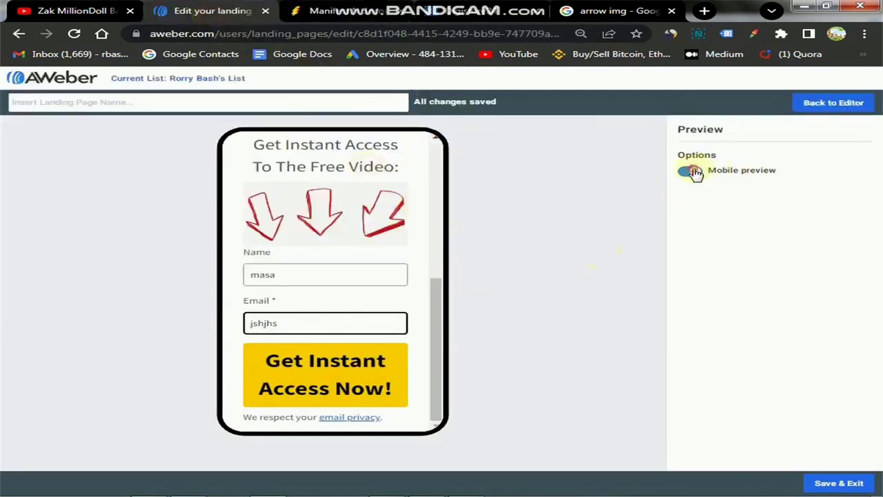
click(690, 171)
click(821, 105)
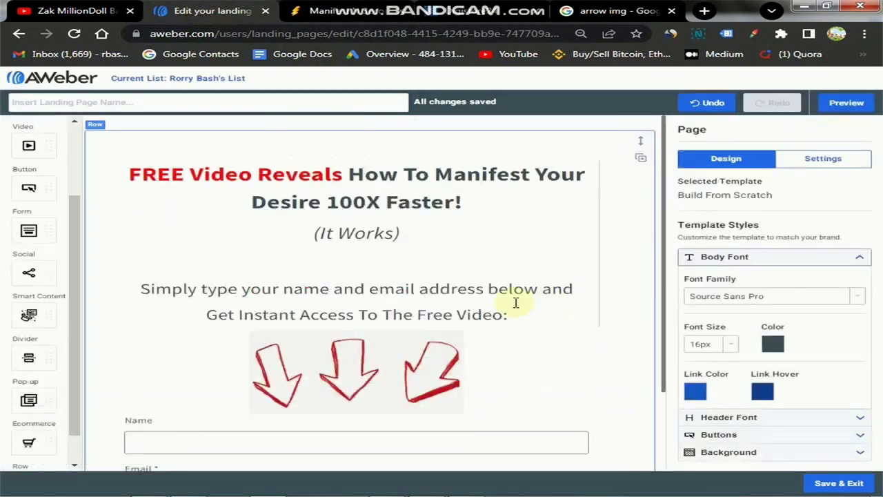
scroll(516, 302, down, 3)
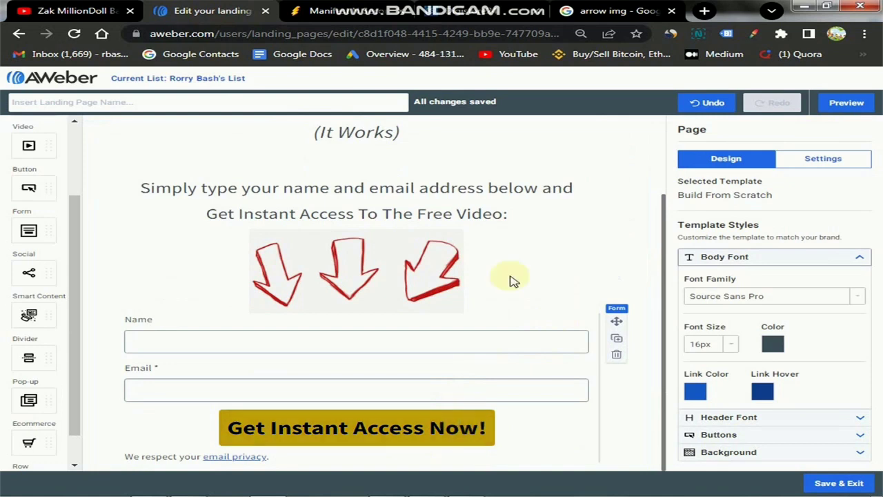
click(466, 17)
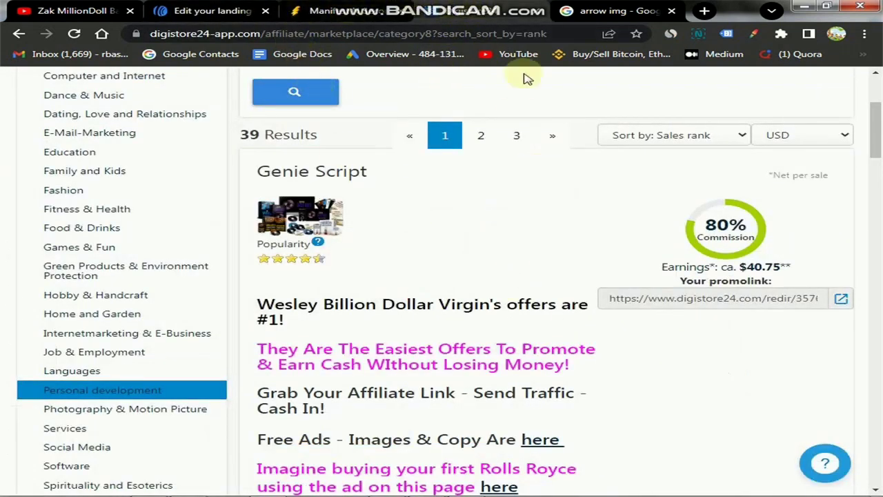
Copy the Genie Script promolink URL and return to the AWeber editor.
click(694, 304)
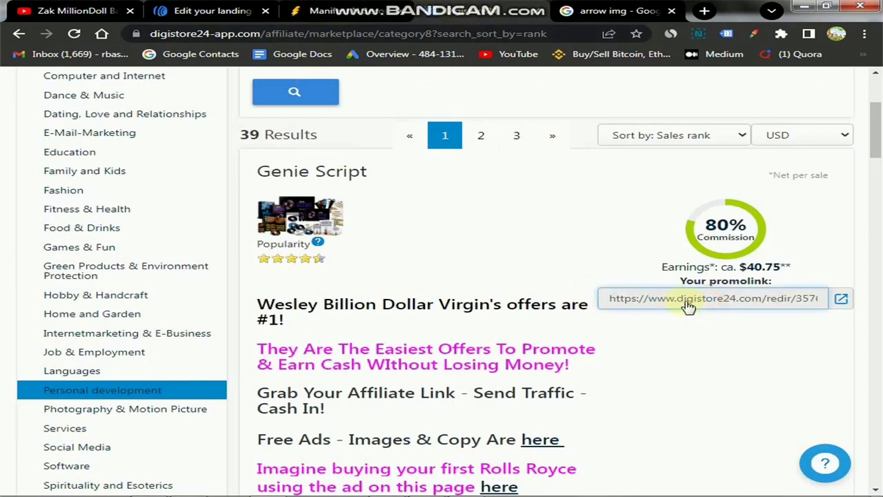
click(688, 305)
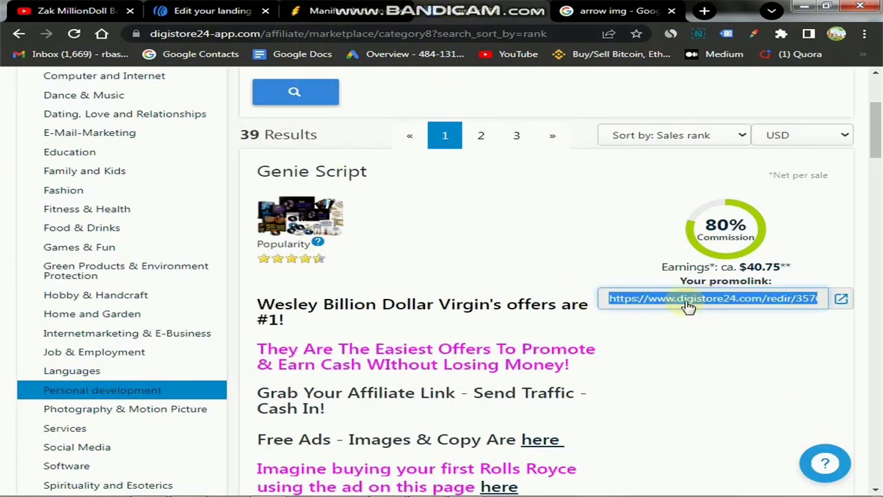
right_click(688, 305)
click(589, 312)
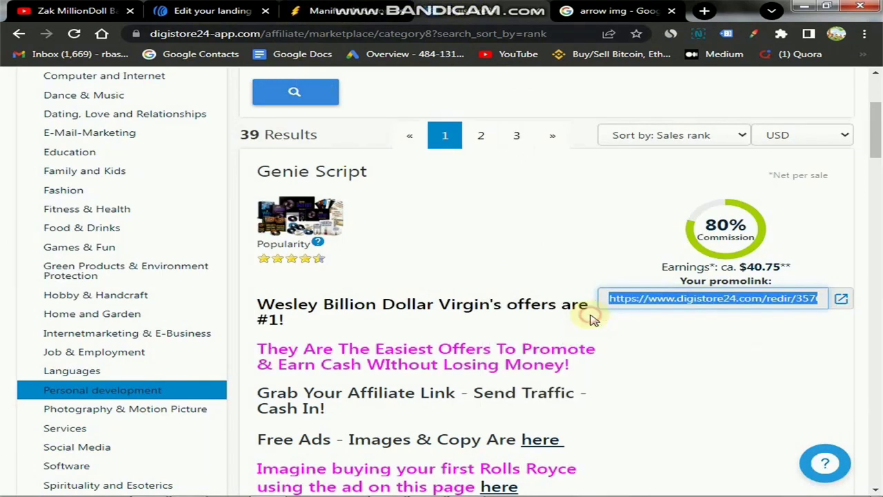
click(195, 10)
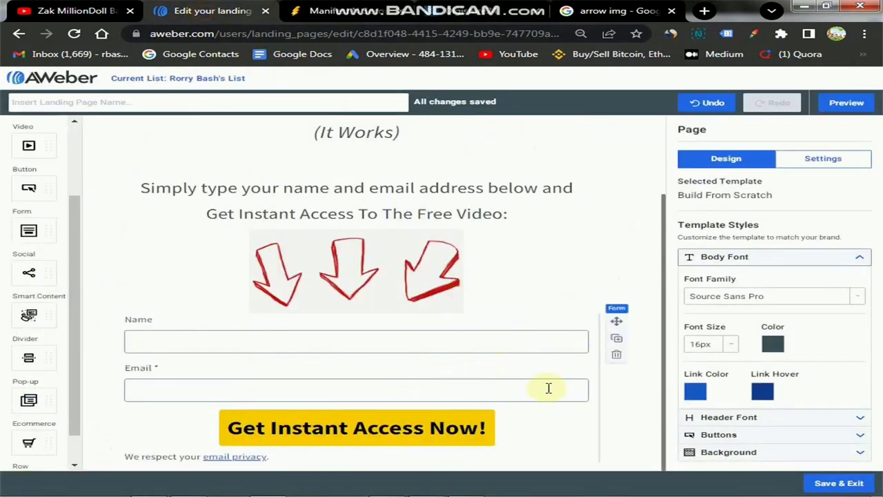
Select the signup form and open its submission settings.
click(569, 377)
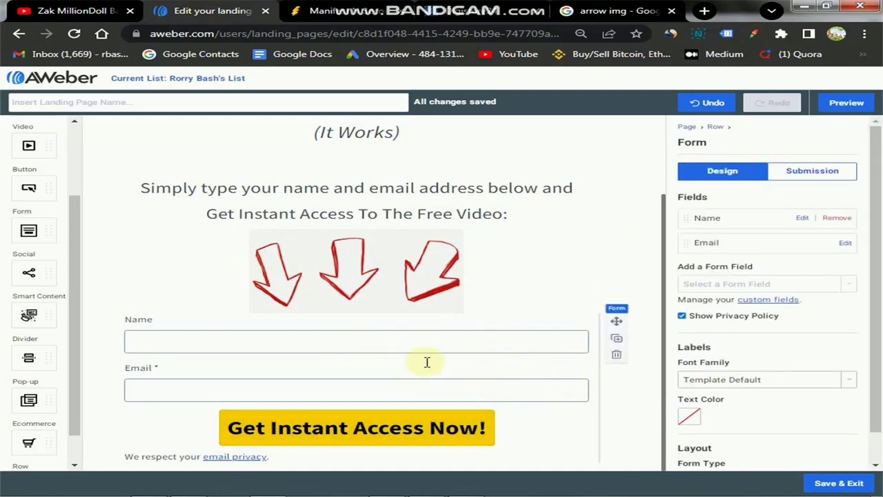
click(808, 177)
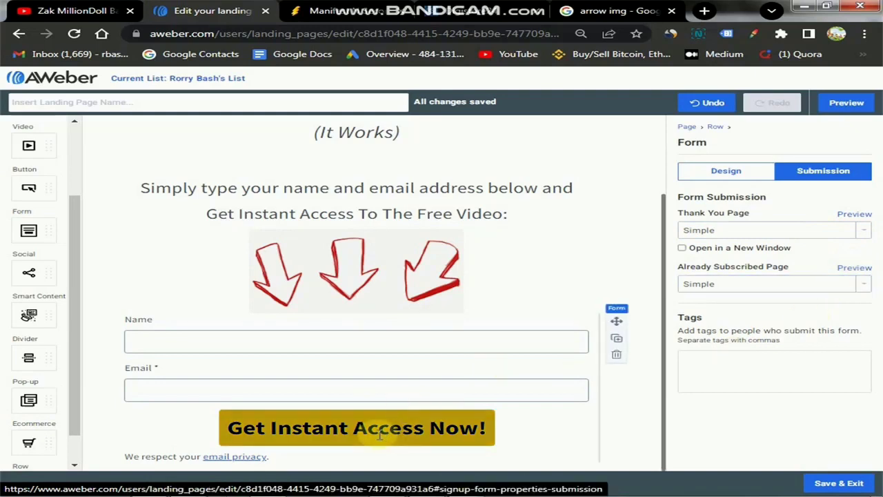
click(331, 10)
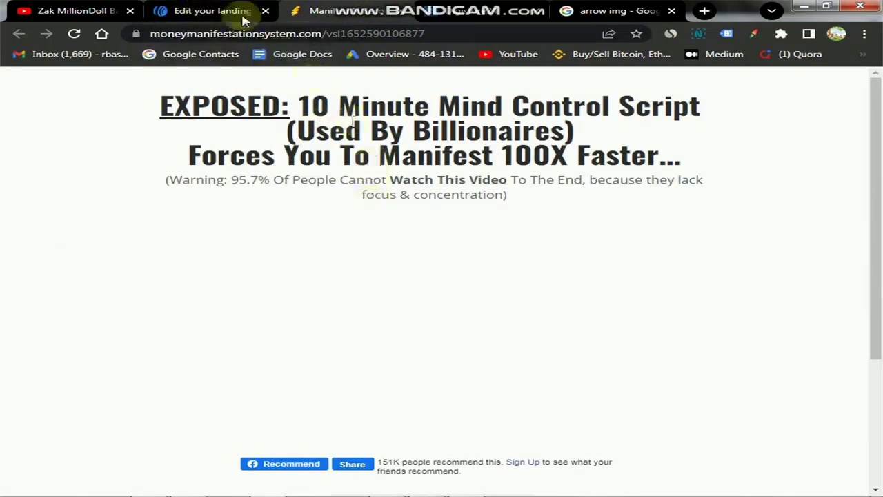
click(218, 10)
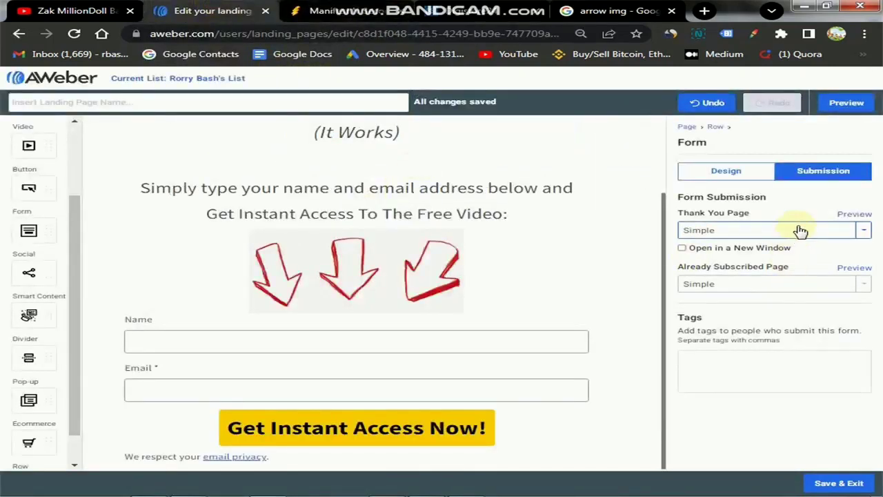
Set the Thank You Page to Custom URL with the pasted Digistore24 promolink.
click(865, 233)
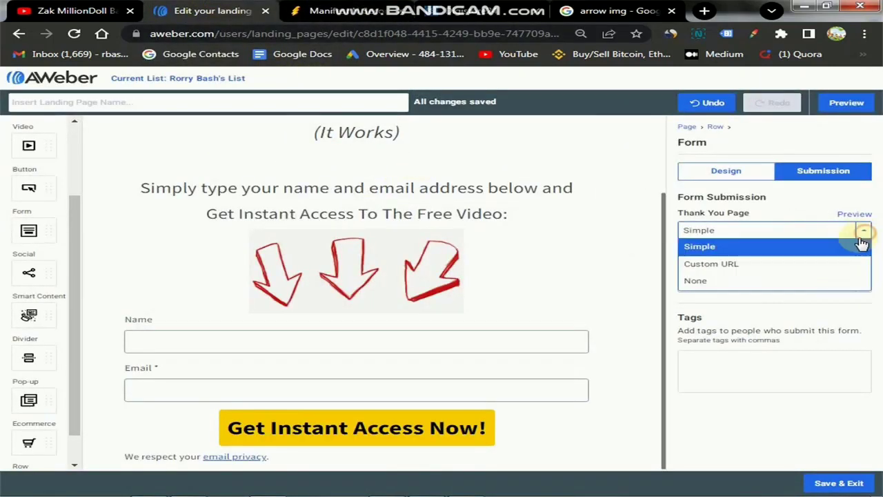
click(769, 264)
click(750, 276)
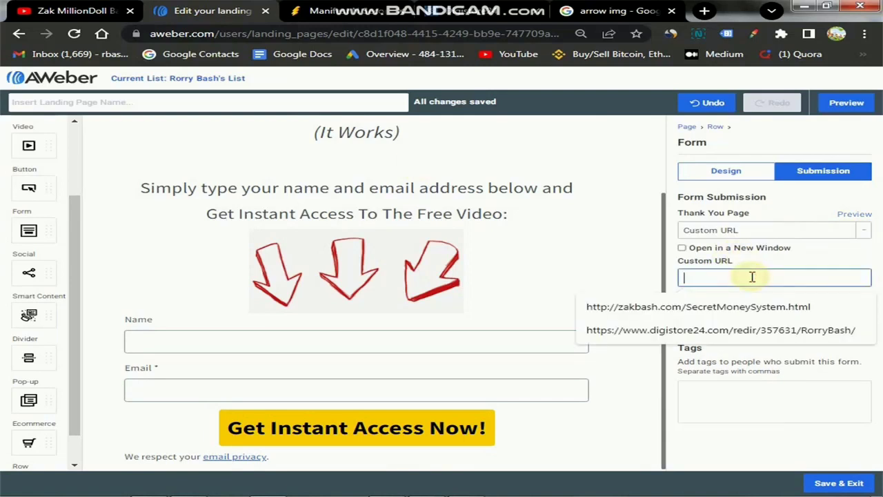
right_click(733, 281)
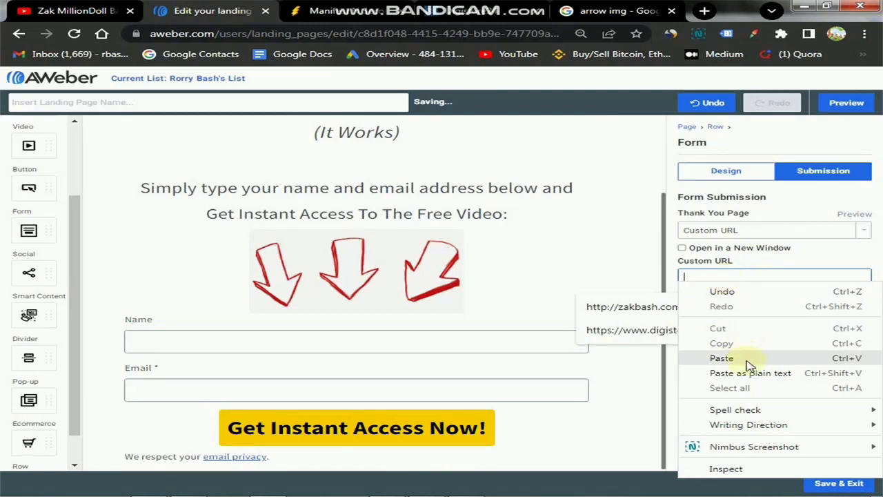
click(722, 358)
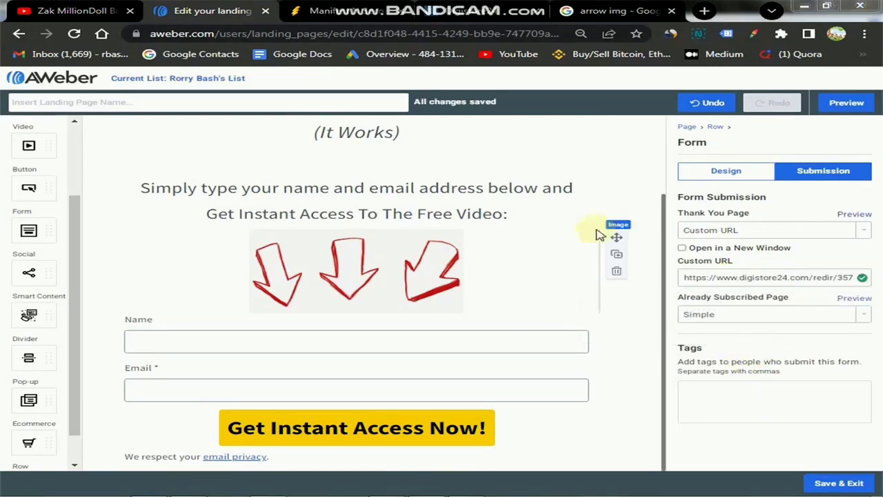
click(747, 276)
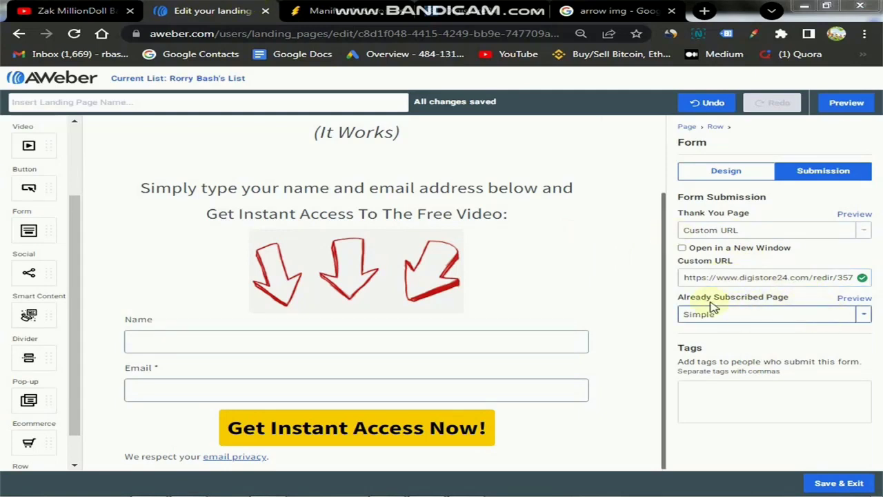
Set the Already Subscribed Page to Custom URL with the same promolink.
click(864, 315)
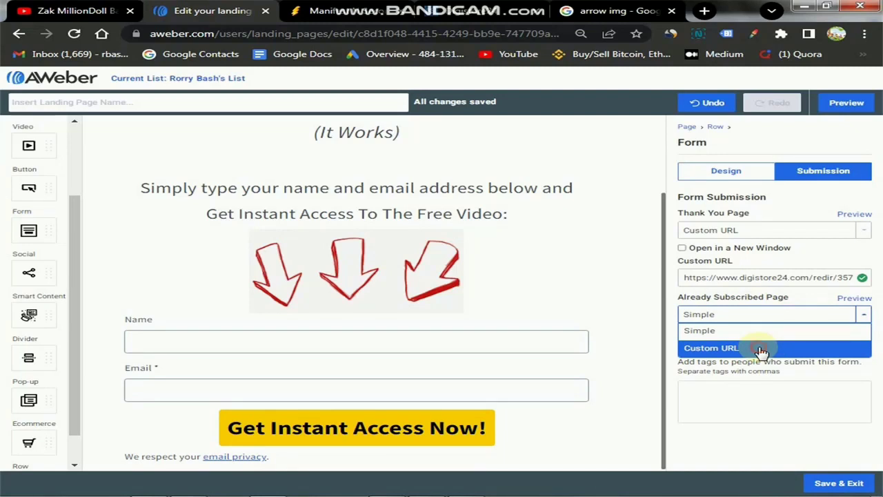
click(759, 347)
text(https://www.digistore24.com/redir/357631/RorryBash/)
click(743, 428)
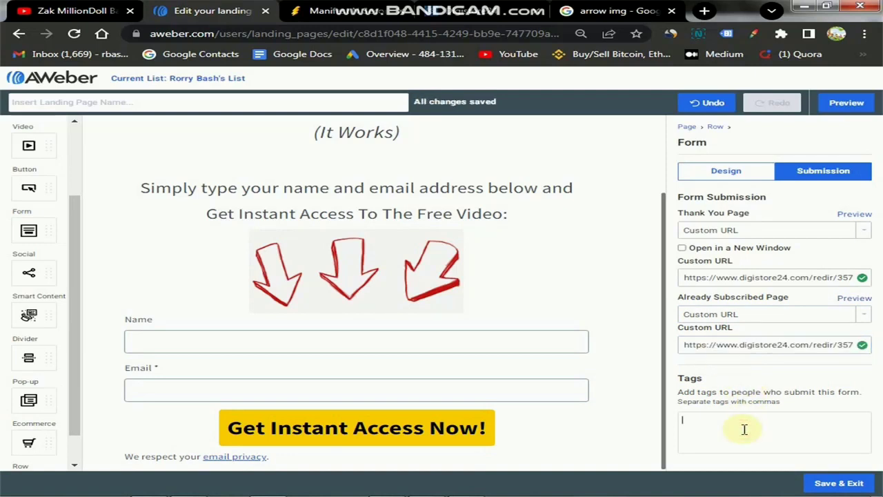
Add the subscriber tags 'how to meditate' and 'how to manifest fast'.
text(how,)
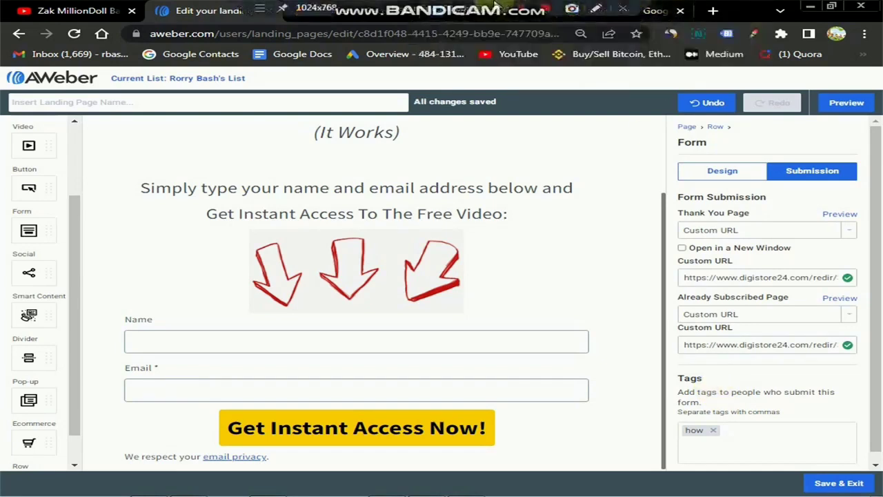
click(733, 434)
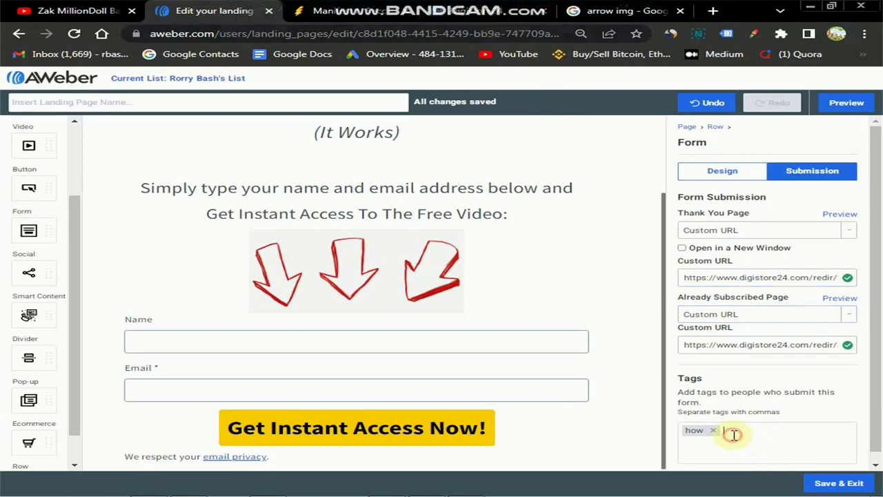
key(BackSpace)
text(how to )
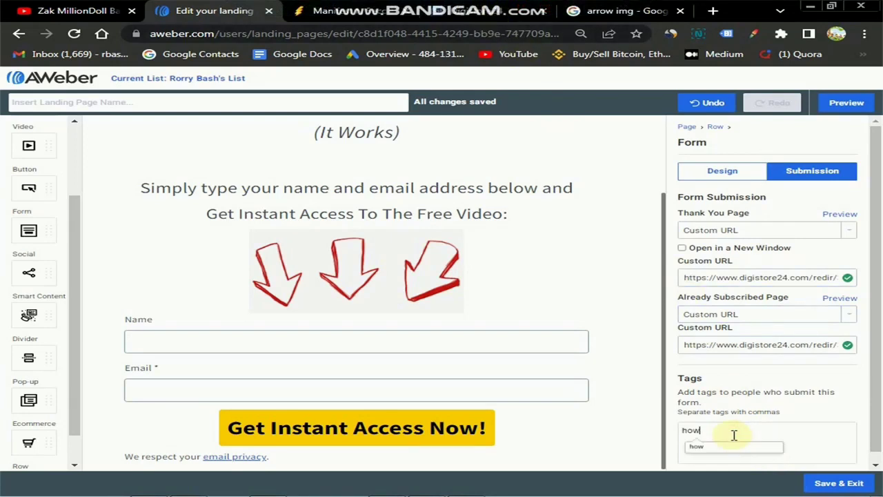
text(meditate)
key(Return)
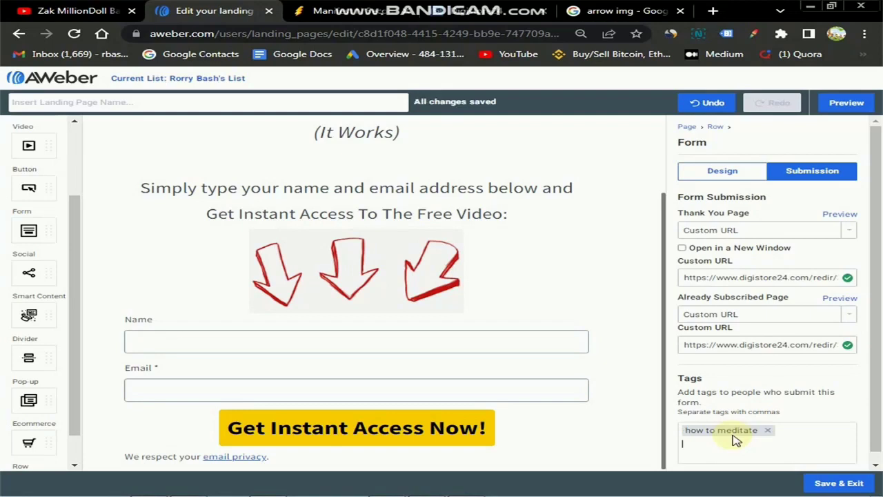
text(how to me)
key(Return)
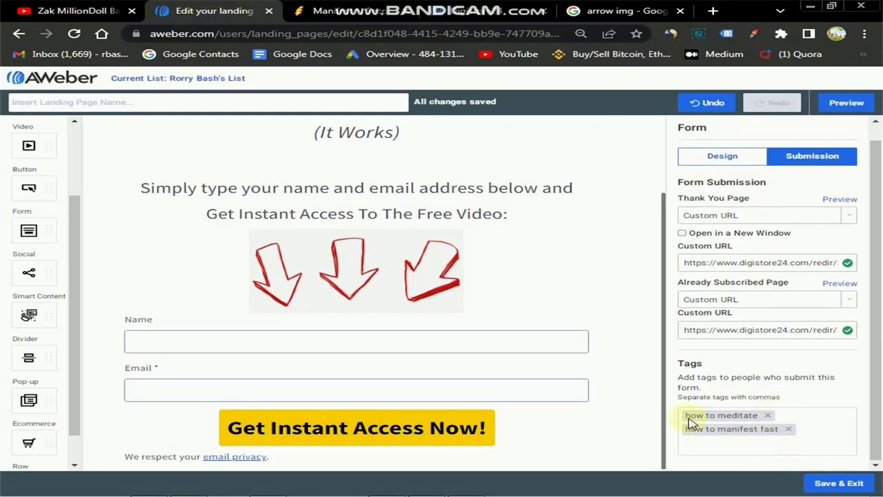
scroll(538, 421, up, 3)
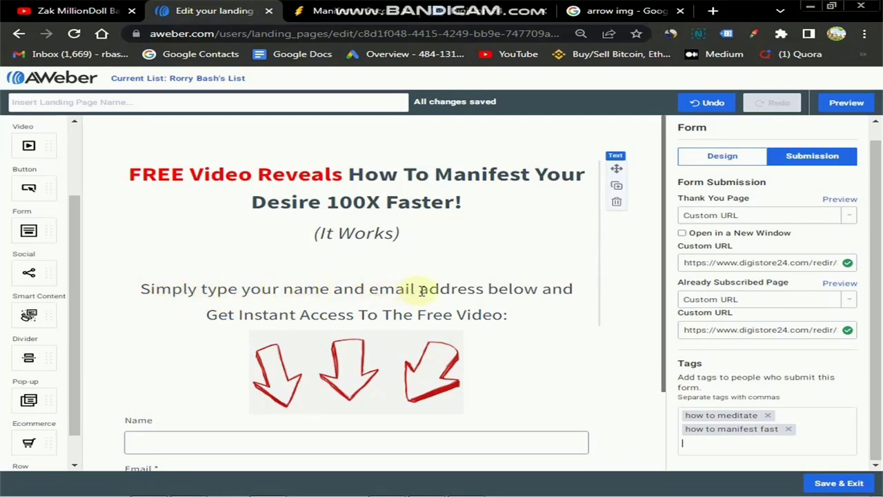
Bold 'Get Instant Access' and 'Free' in the line above the arrows.
drag(210, 316, 354, 316)
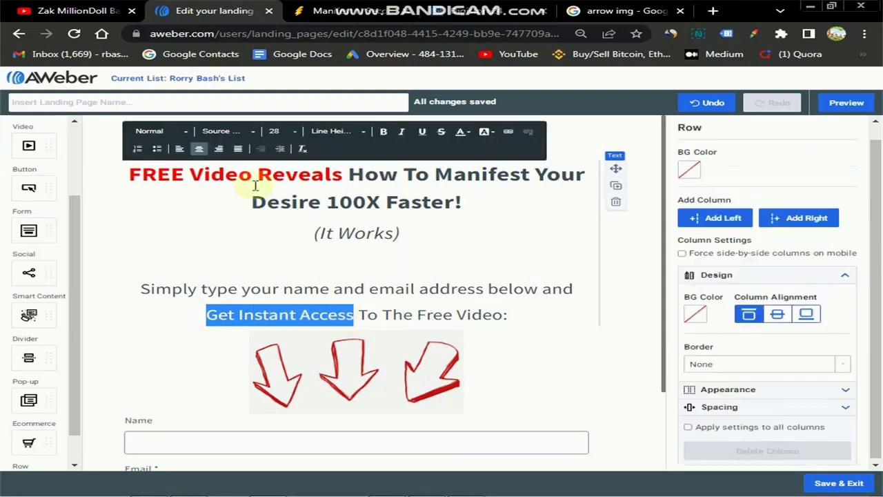
click(385, 133)
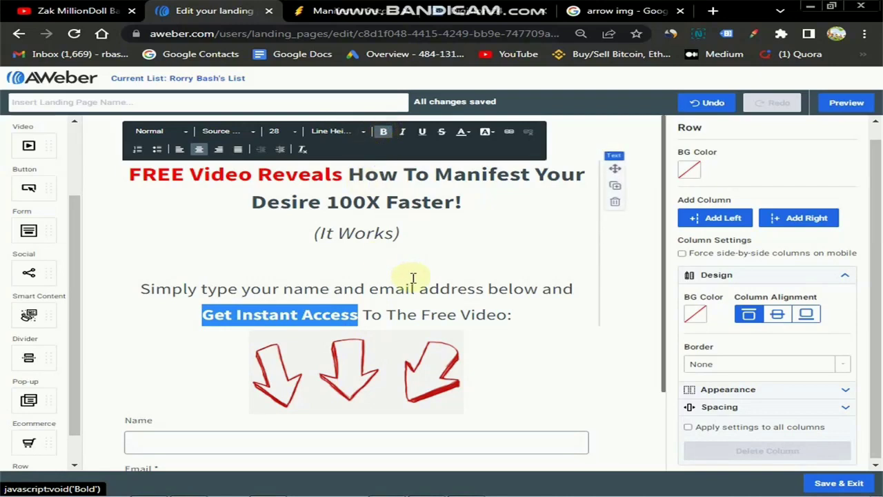
click(404, 315)
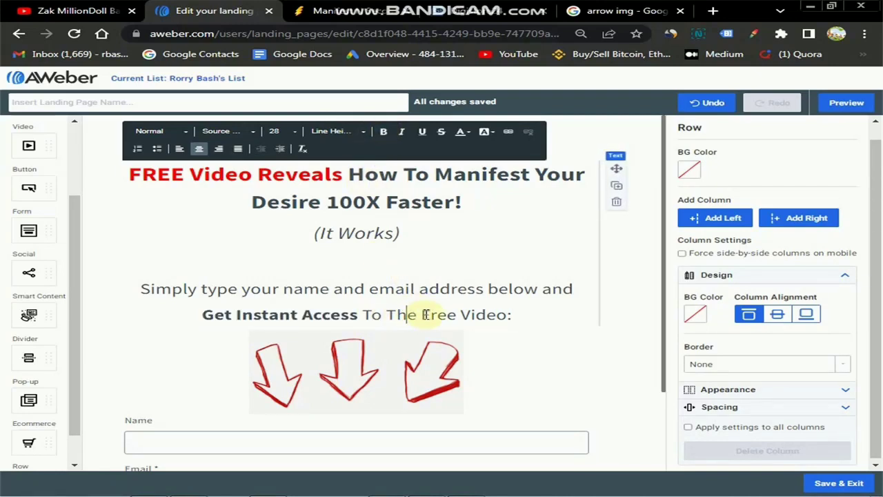
drag(419, 314, 457, 314)
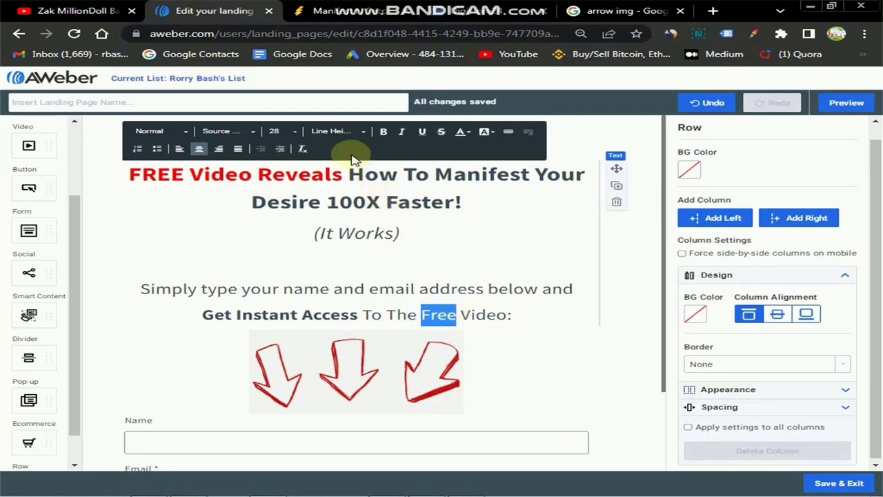
click(384, 131)
click(518, 318)
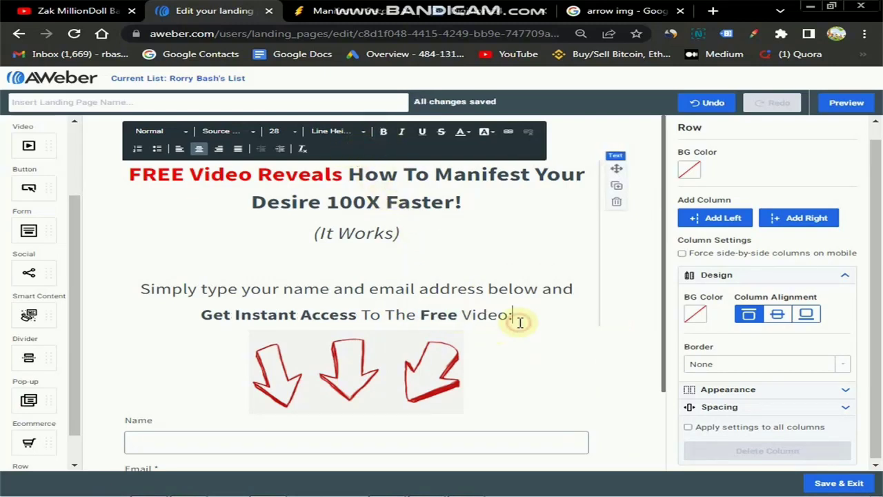
Click out of the text block to save the edits and review the page.
scroll(584, 317, down, 2)
scroll(571, 335, up, 2)
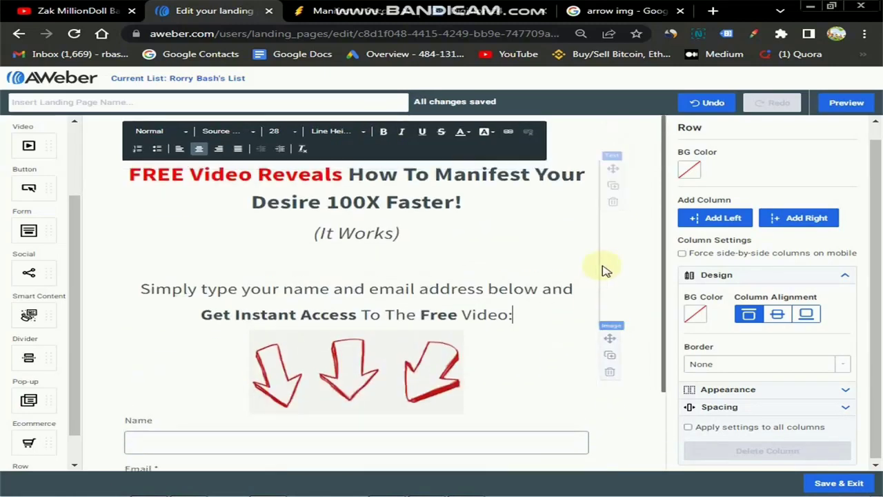
click(636, 231)
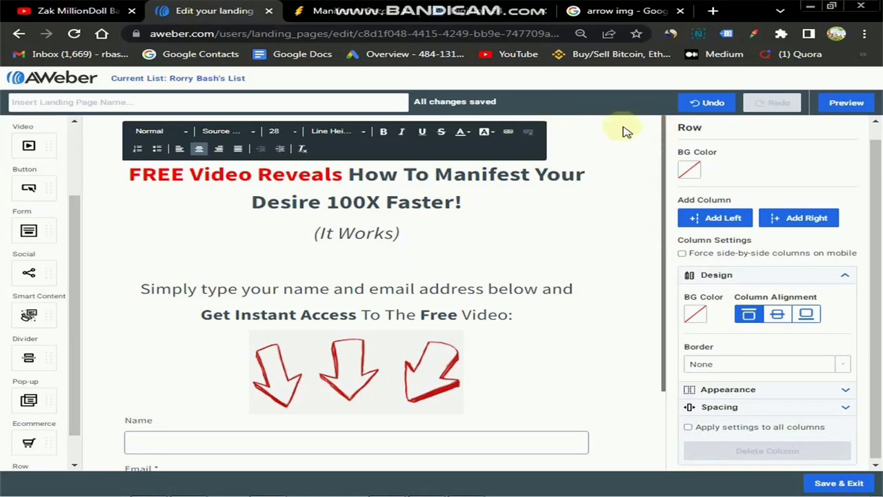
scroll(621, 234, down, 2)
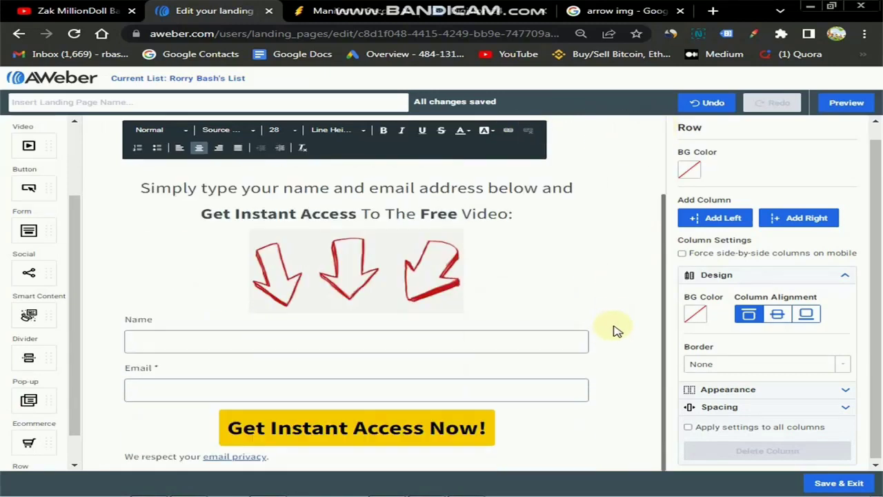
click(514, 214)
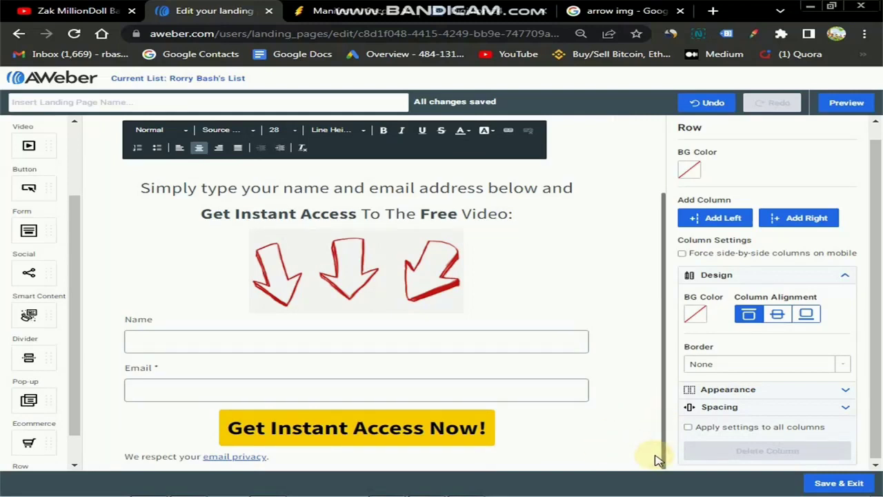
scroll(653, 418, up, 2)
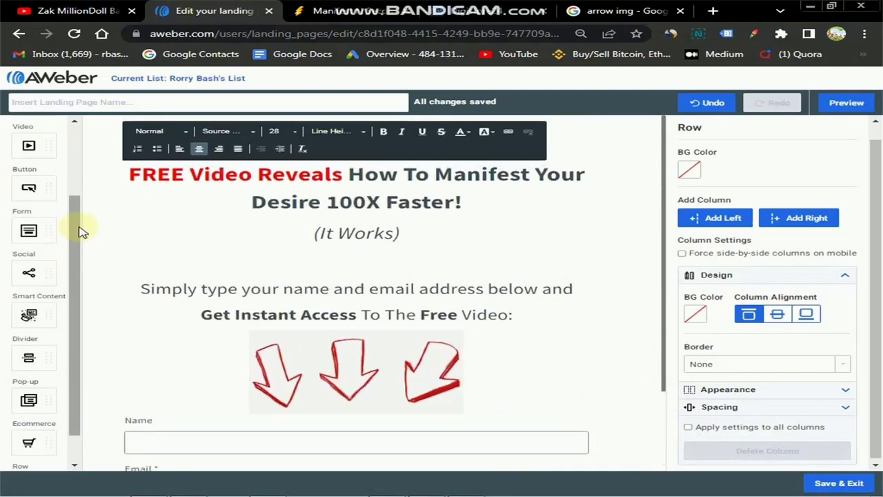
Open the page-wide Settings panel and expand the Social Sharing section to reach the title field.
click(87, 124)
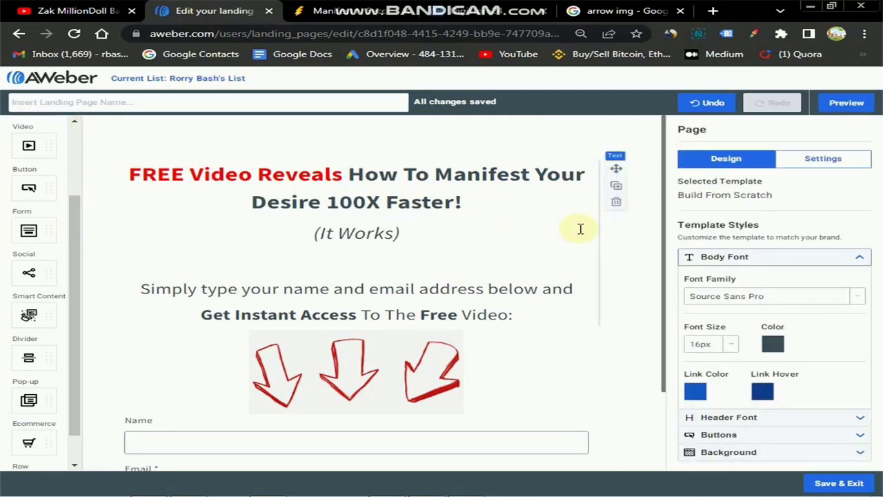
scroll(473, 325, down, 2)
scroll(601, 242, up, 2)
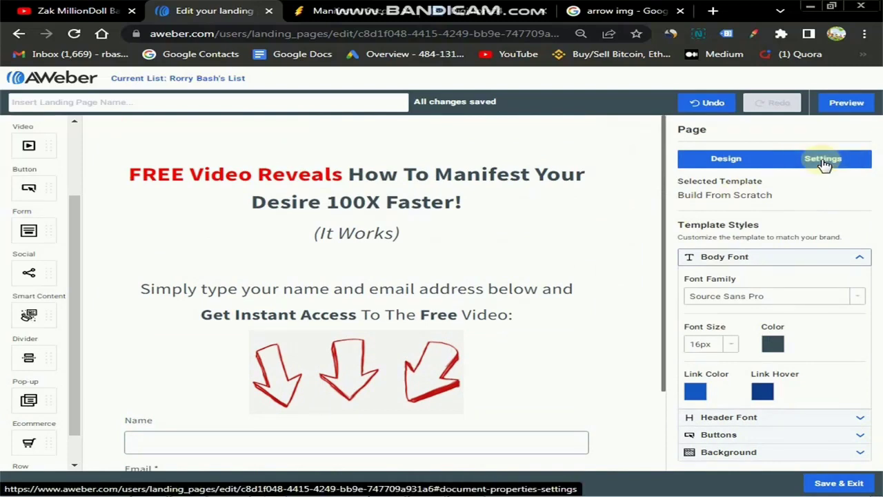
click(825, 160)
scroll(752, 331, down, 2)
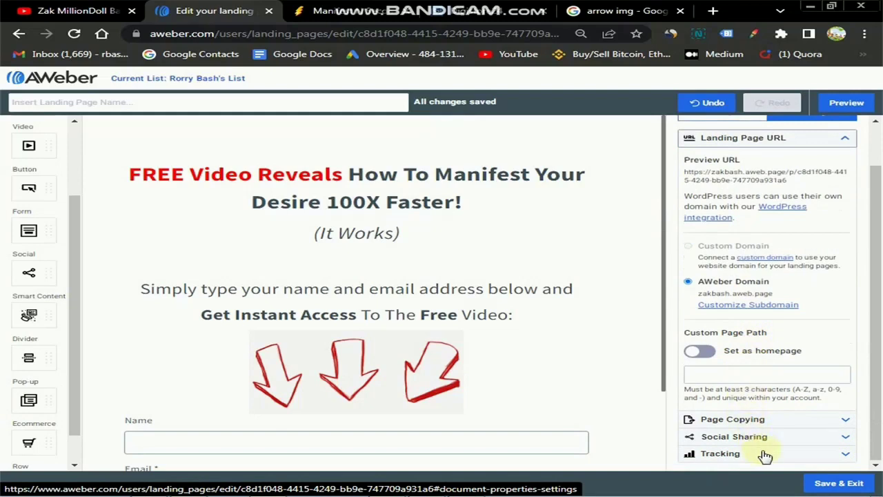
click(845, 437)
click(739, 211)
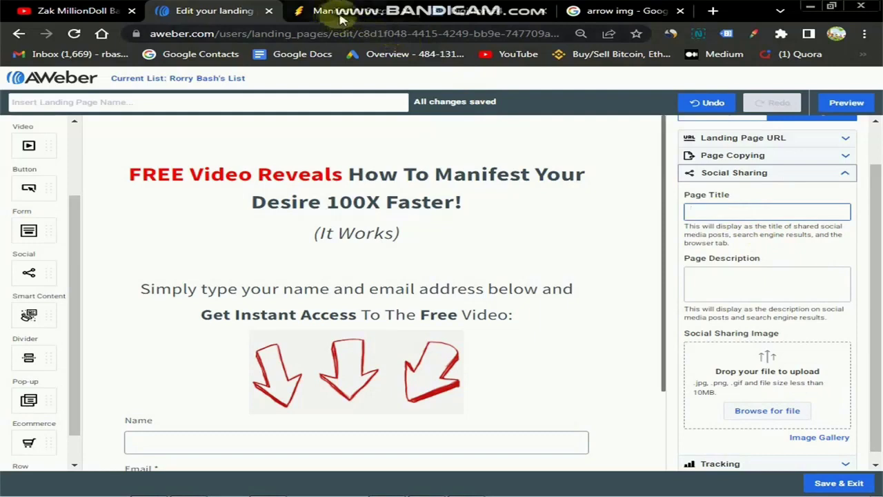
Check the offer page's title in the other browser tab for the sharing title.
click(328, 10)
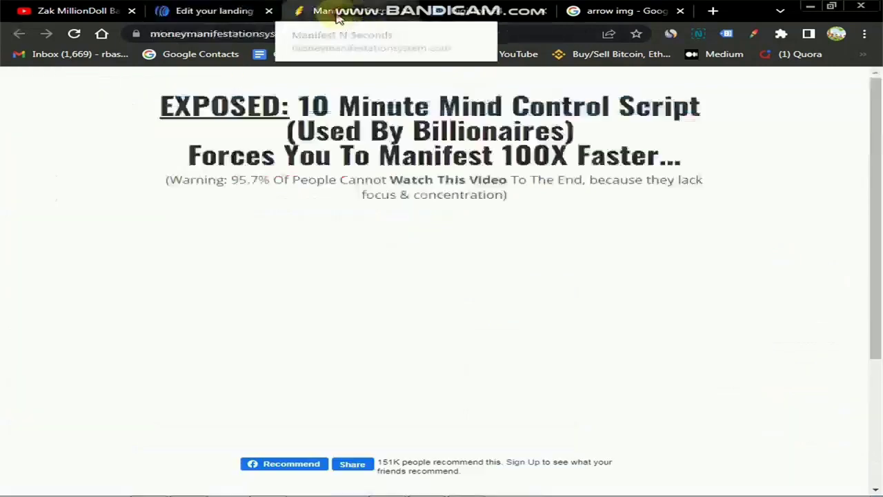
click(200, 11)
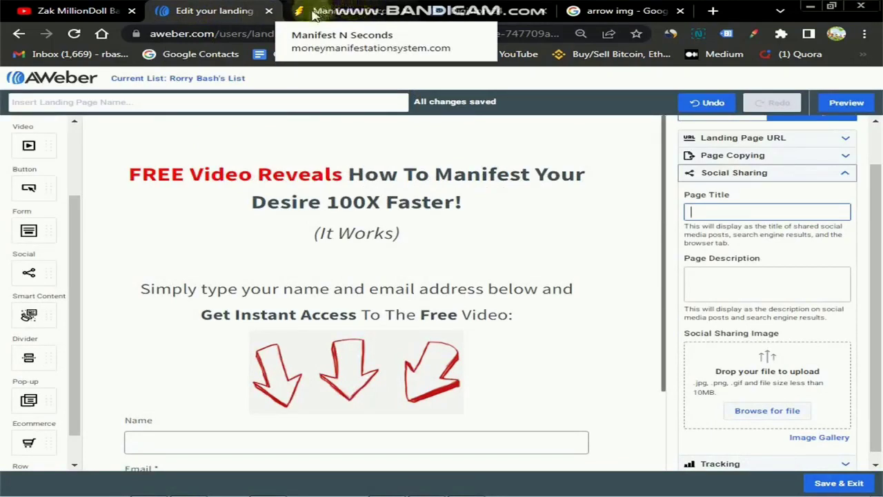
click(331, 19)
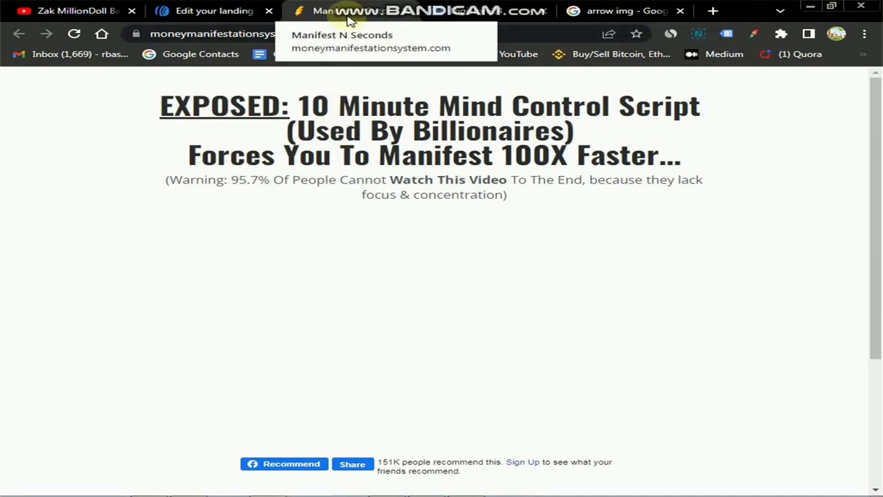
click(221, 12)
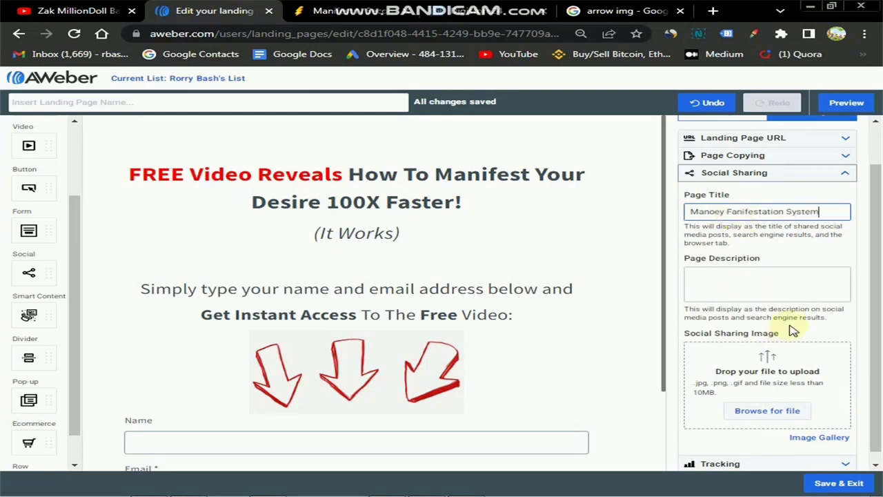
Enter 'How to manifest' as the Social Sharing page description.
click(726, 281)
text(How to)
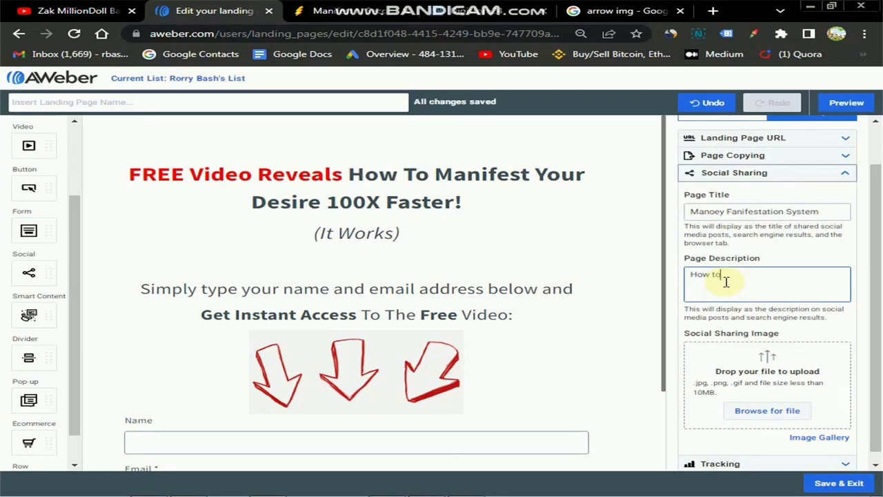
text( manifest fast!)
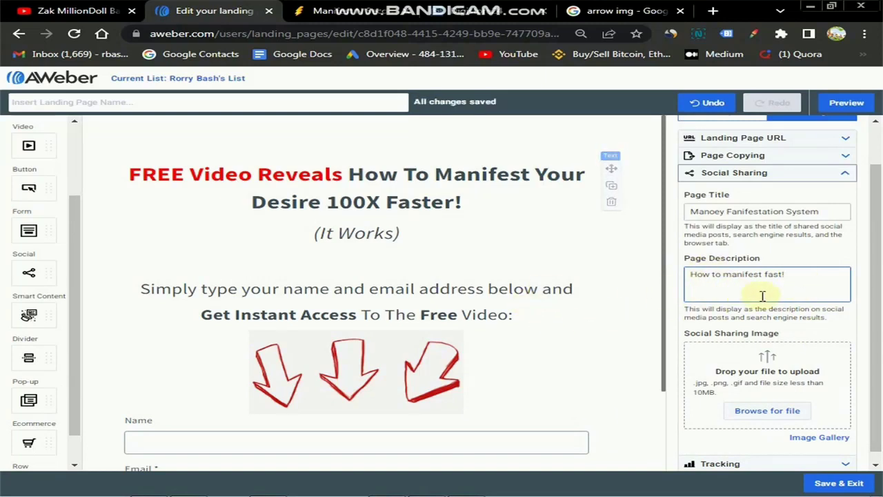
scroll(764, 347, down, 1)
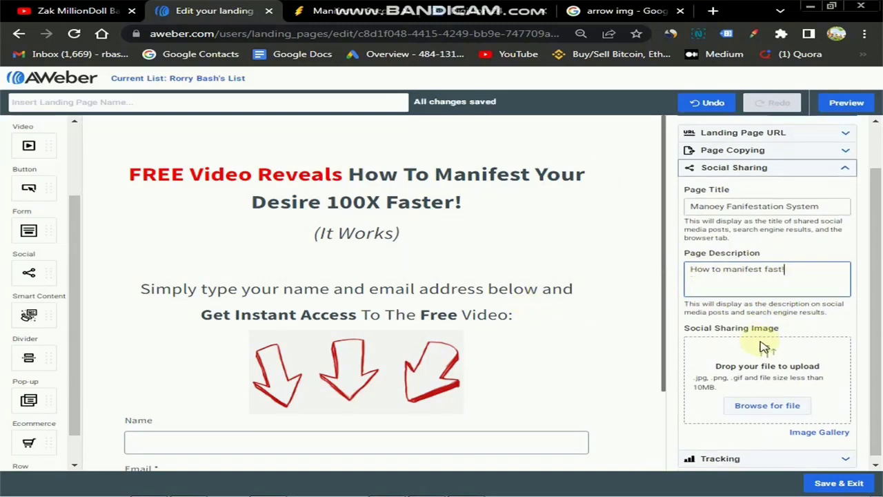
click(762, 404)
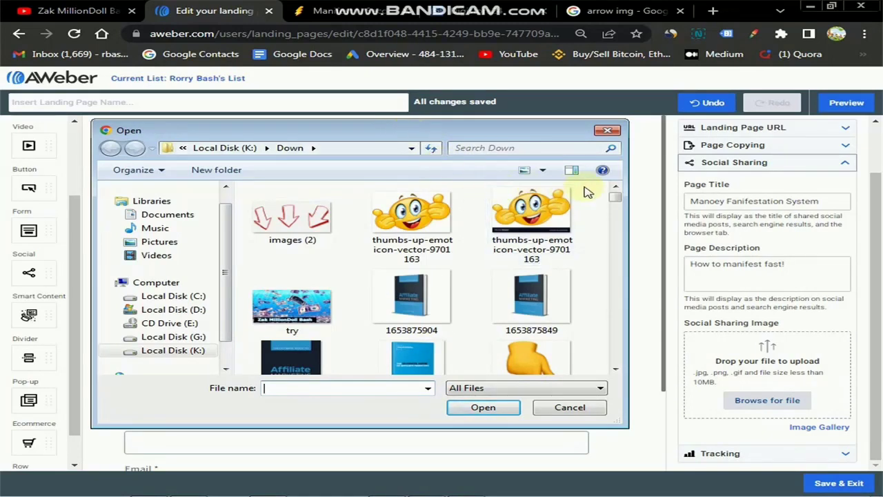
scroll(615, 198, down, 1)
drag(616, 202, 610, 201)
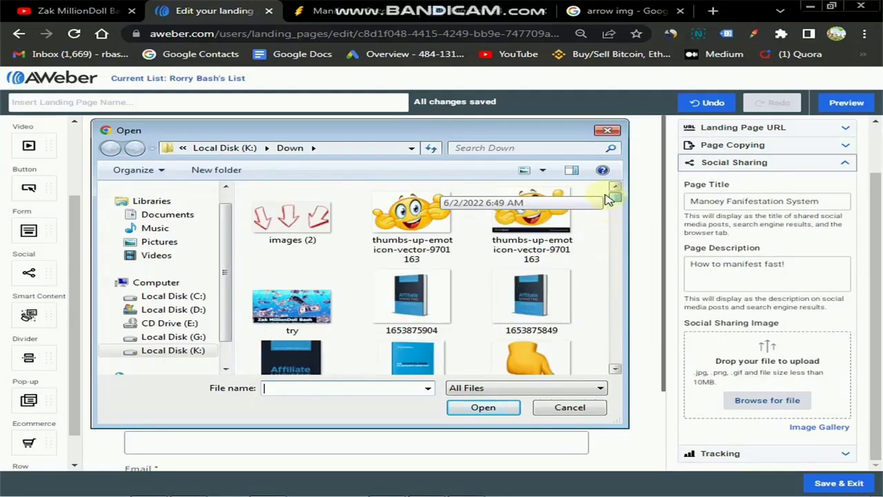
click(568, 408)
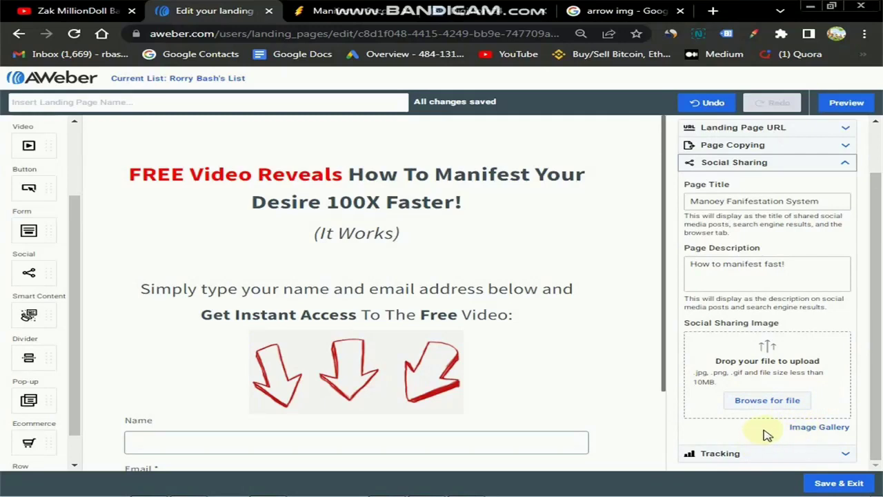
scroll(804, 166, up, 1)
Collapse the Social Sharing settings section.
click(846, 221)
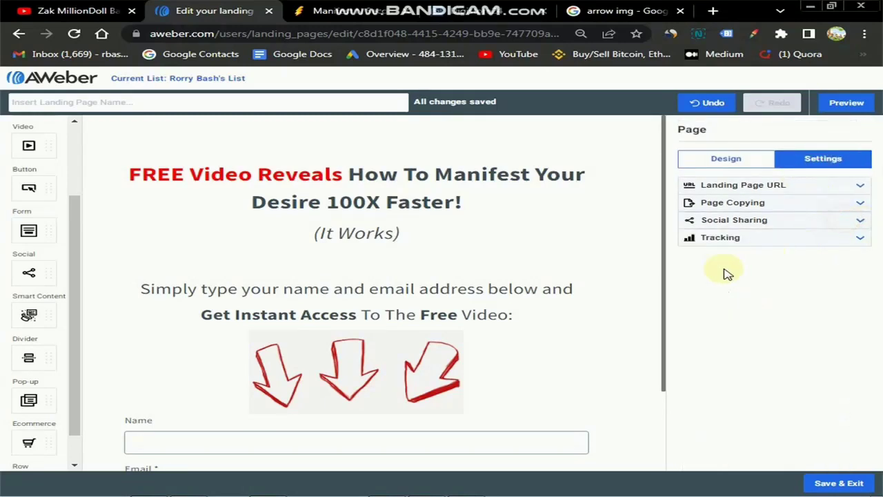
scroll(564, 308, down, 2)
scroll(564, 308, up, 2)
Preview the landing page in desktop and mobile layouts, then go back to the editor.
click(846, 103)
scroll(545, 317, down, 2)
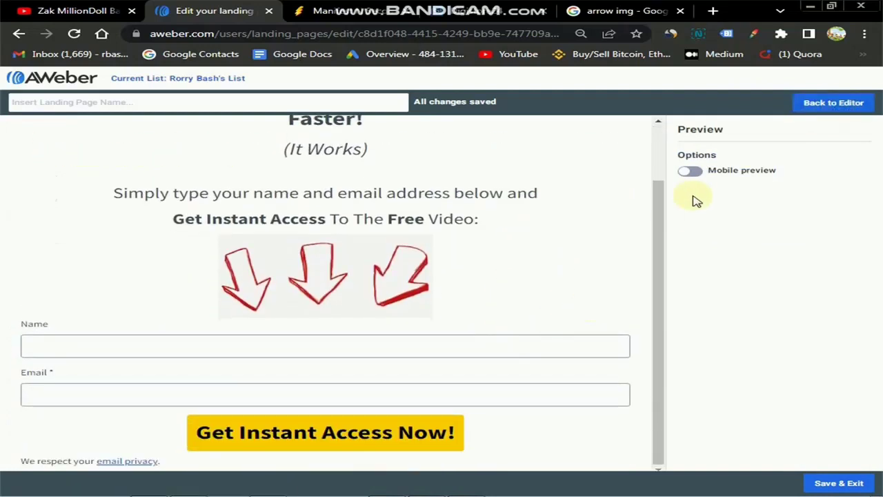
click(690, 172)
scroll(357, 331, up, 2)
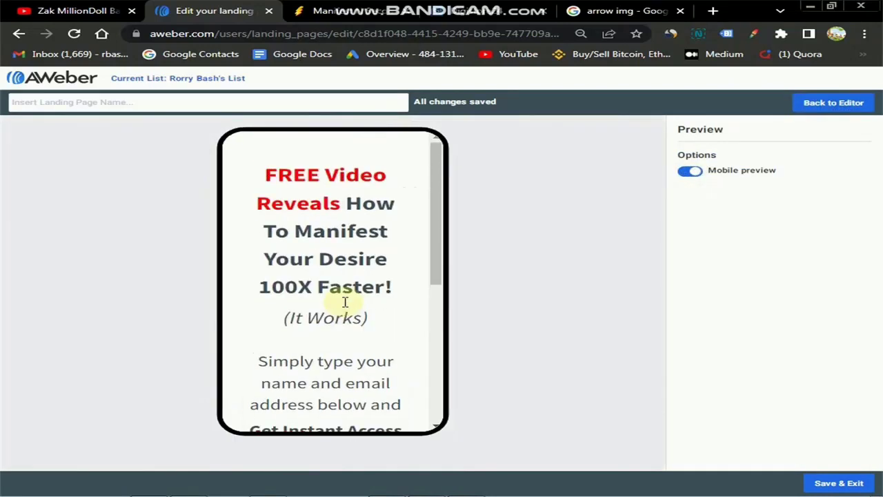
scroll(345, 301, down, 5)
scroll(359, 304, down, 2)
scroll(358, 309, up, 5)
click(828, 107)
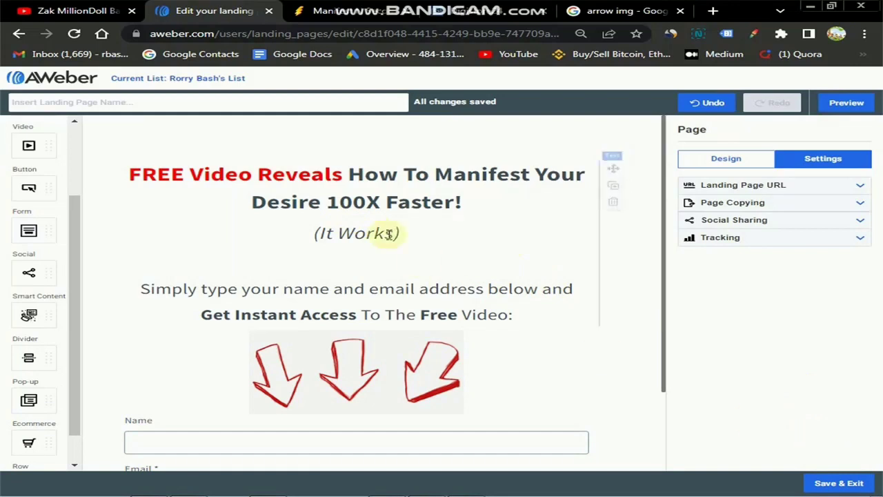
Type 'Youtube Video' into the landing page name field, then delete part of it.
click(206, 103)
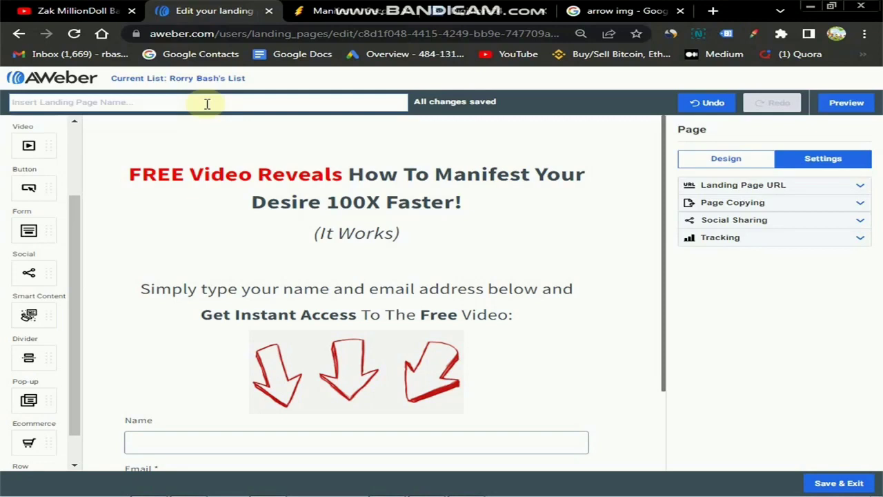
text(Youtube)
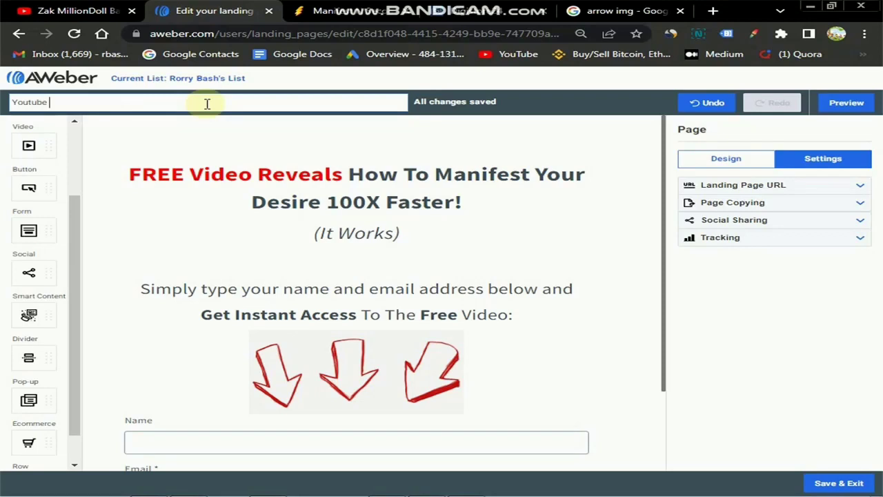
text( Video)
key(BackSpace)
key(BackSpace)
key(BackSpace)
key(BackSpace)
key(BackSpace)
key(BackSpace)
key(BackSpace)
key(BackSpace)
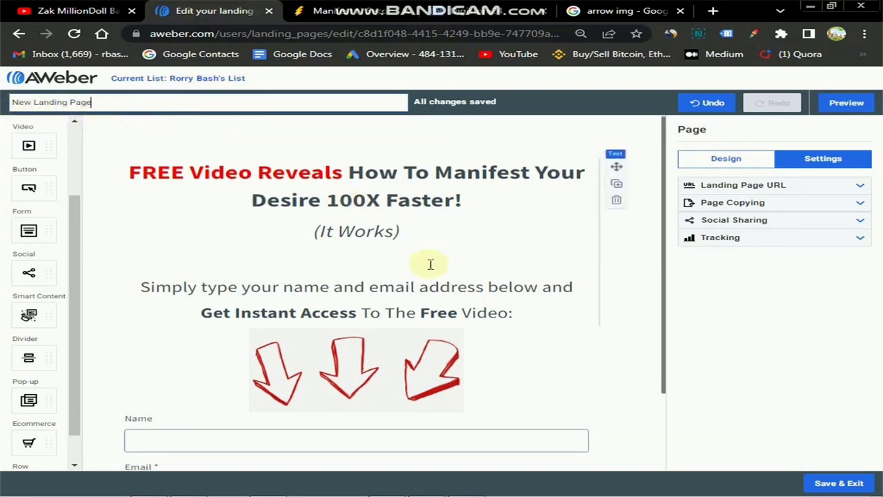
scroll(435, 276, down, 2)
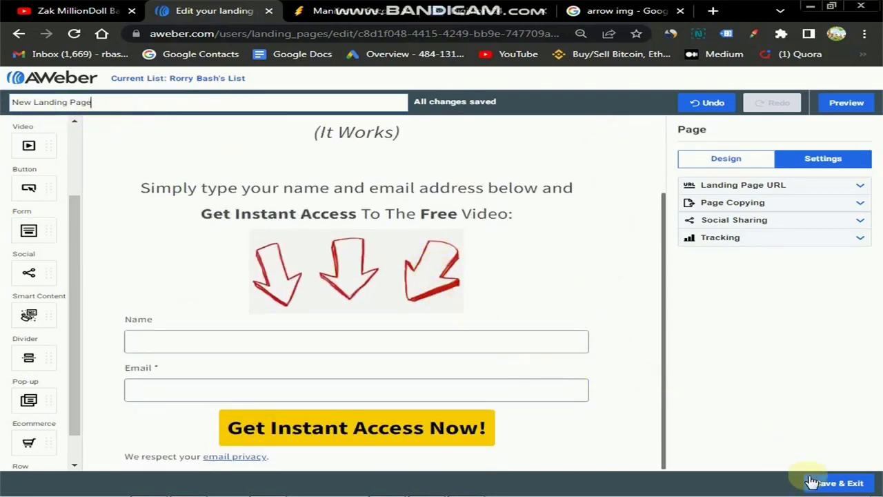
Save and exit the editor, then publish New Landing Page from the Landing Pages list.
click(842, 485)
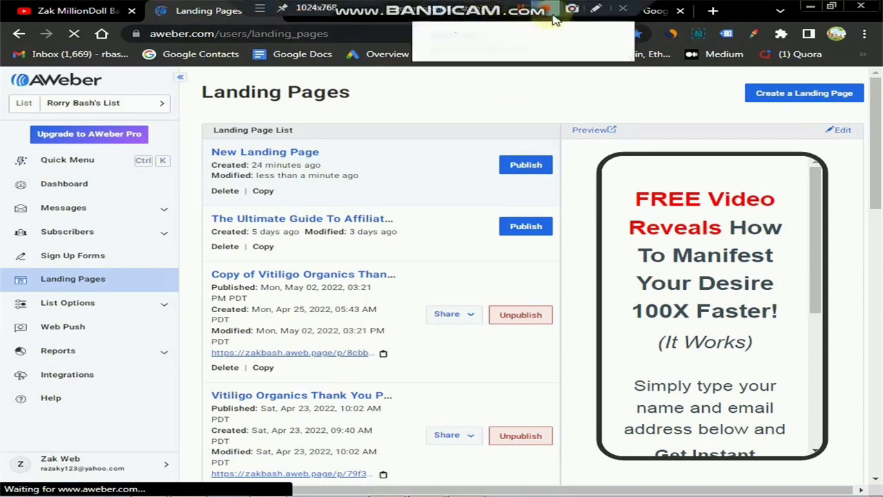
mouse_move(853, 147)
mouse_move(495, 147)
mouse_down()
mouse_move(552, 143)
mouse_move(553, 194)
mouse_move(493, 149)
mouse_up()
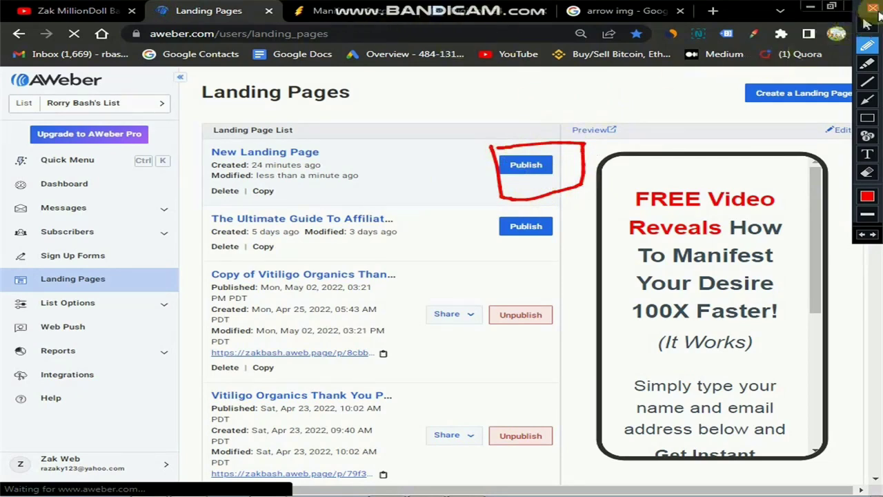
click(868, 23)
click(536, 166)
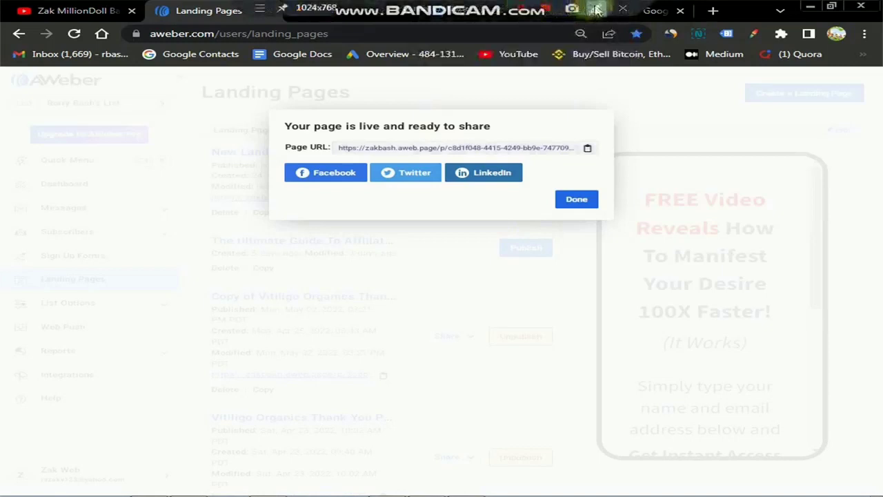
Dismiss the page-is-live notice and copy New Landing Page's URL.
click(597, 10)
mouse_move(331, 143)
mouse_down()
mouse_move(441, 136)
mouse_move(607, 147)
mouse_move(529, 167)
mouse_move(380, 171)
mouse_move(300, 170)
mouse_move(279, 152)
mouse_move(376, 138)
mouse_up()
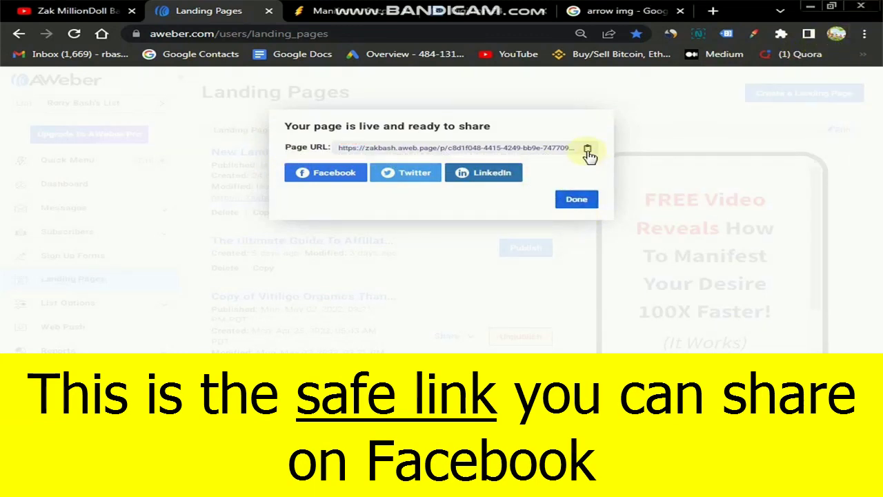
click(579, 198)
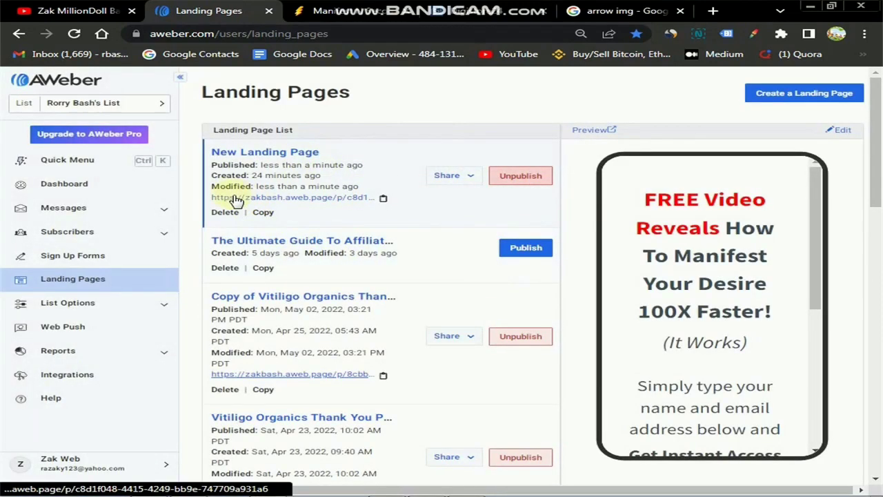
click(383, 200)
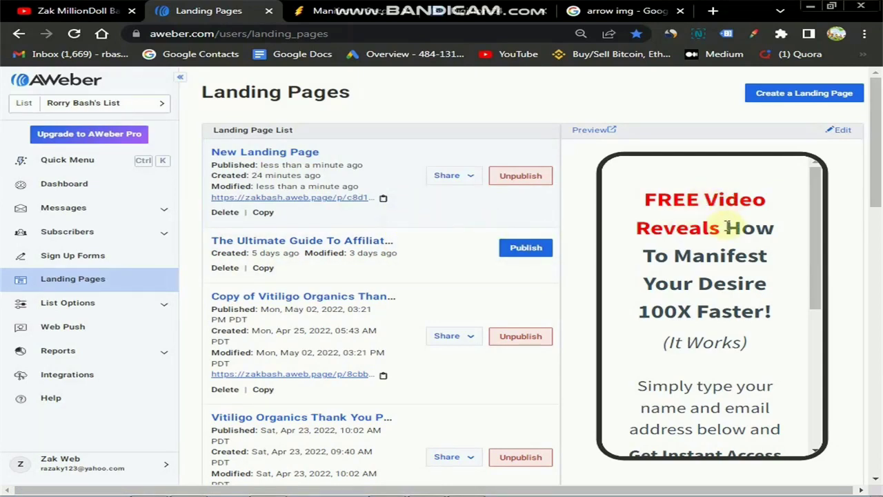
Load the copied landing page URL in the other browser tab.
click(621, 10)
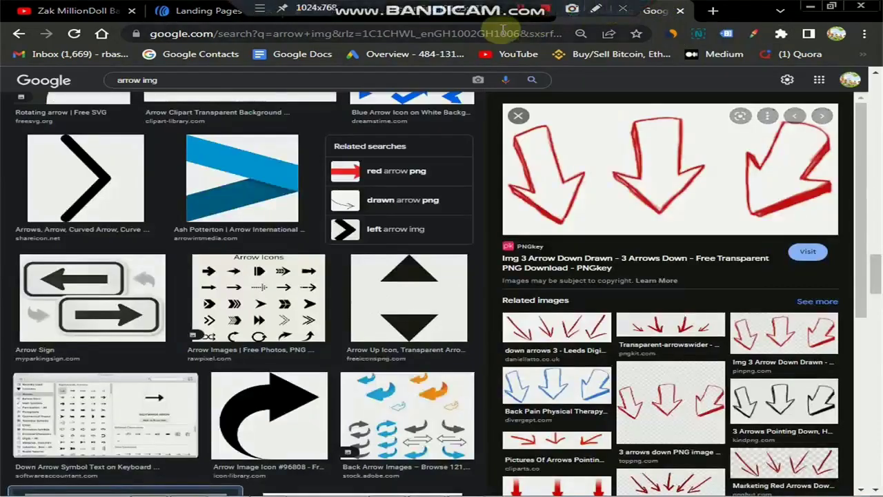
click(486, 33)
key(ctrl+v)
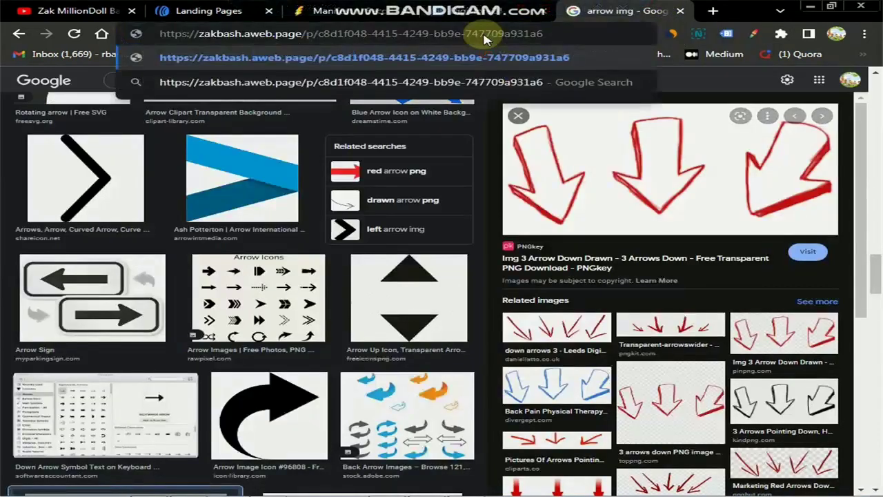
key(Return)
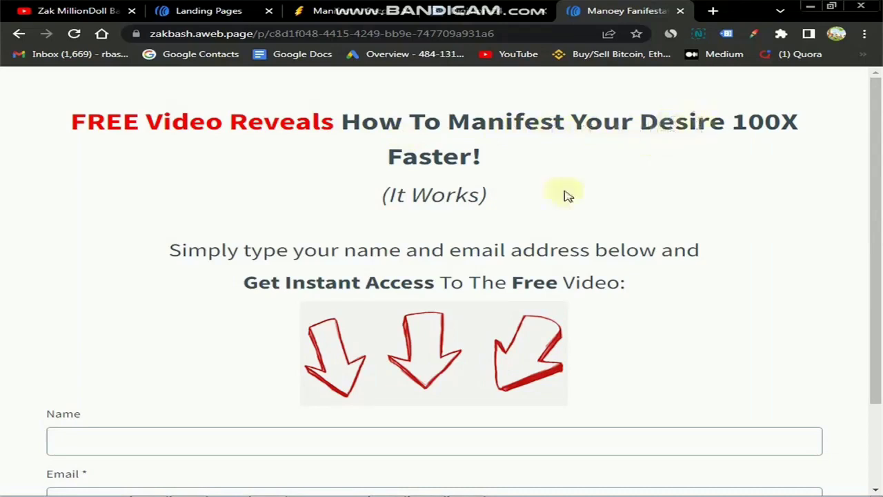
scroll(295, 253, down, 3)
drag(168, 144, 650, 182)
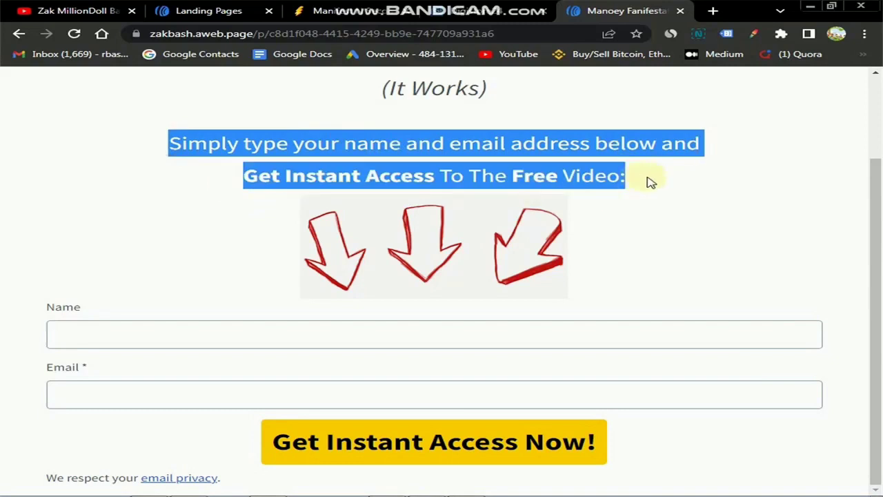
click(612, 195)
Fill the live opt-in form's Name and Email fields with a test name and e-mail address.
click(338, 339)
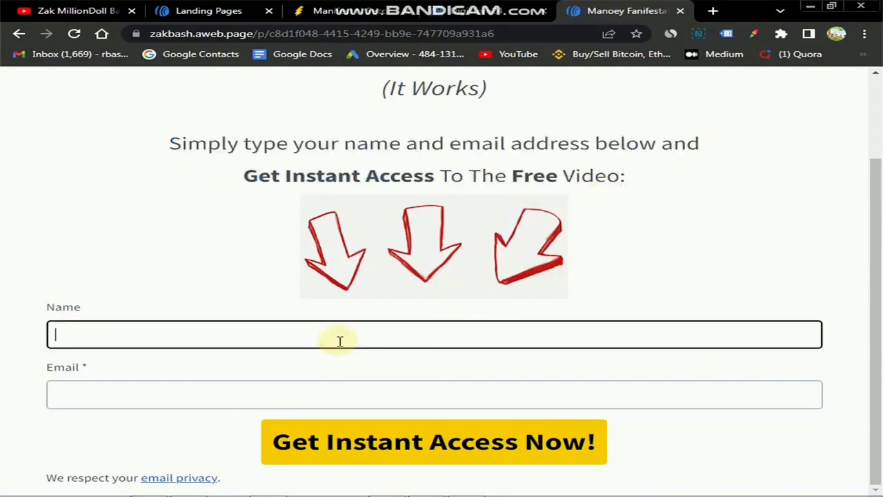
text(ma)
key(BackSpace)
key(BackSpace)
text(John)
click(339, 341)
key(Tab)
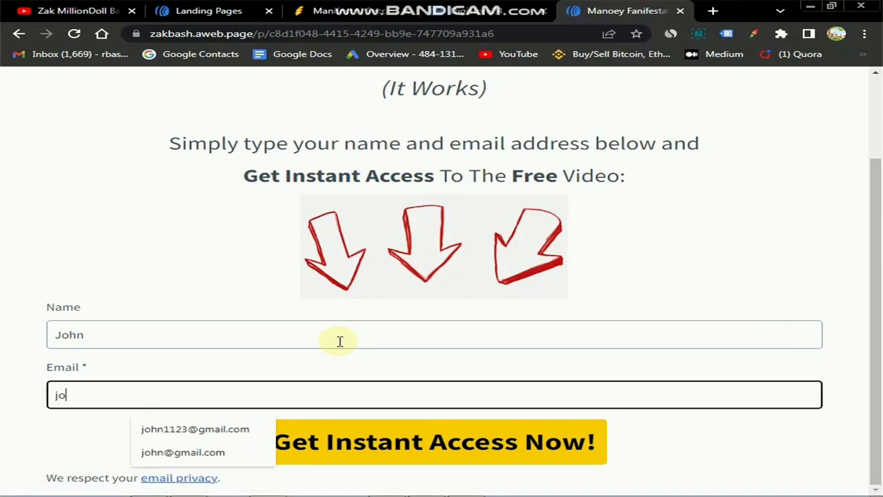
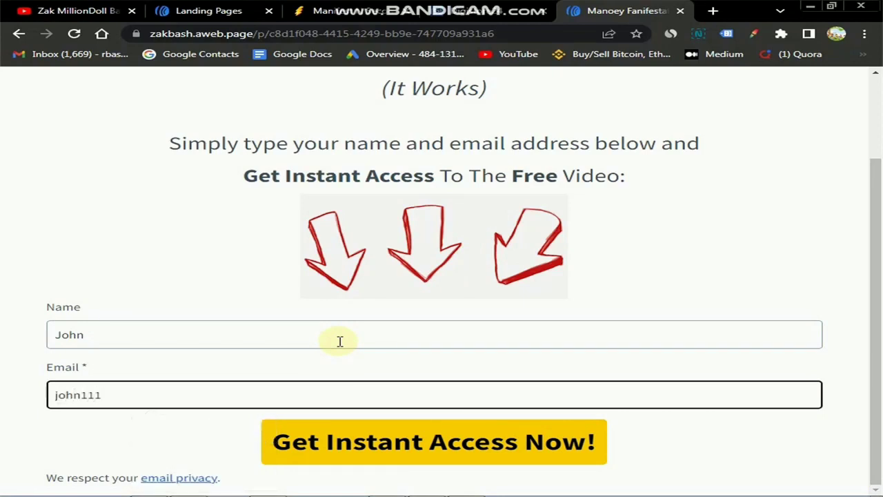
drag(168, 398, 55, 394)
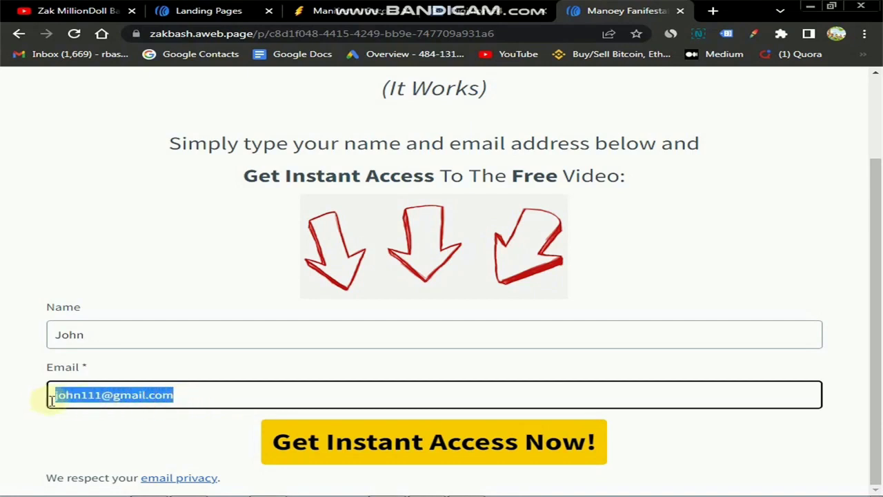
click(57, 397)
click(174, 395)
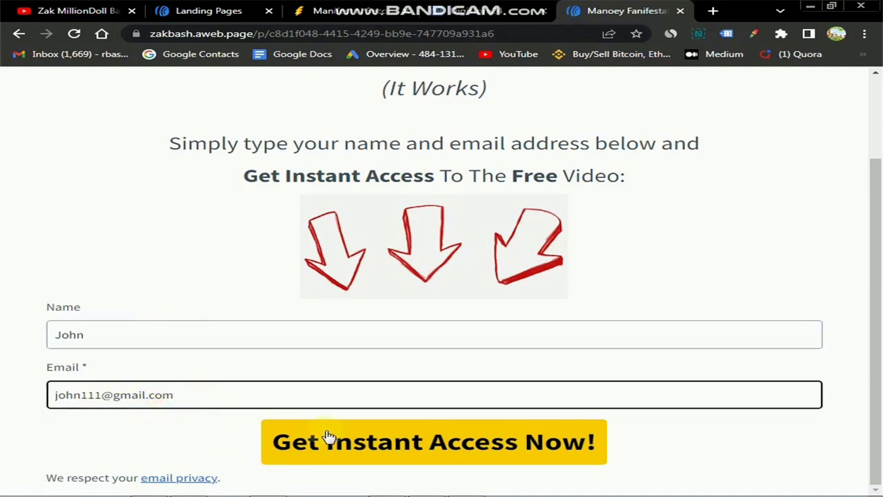
Submit the test opt-in and review the Digistore24 manifestation sales page it redirects to.
click(474, 453)
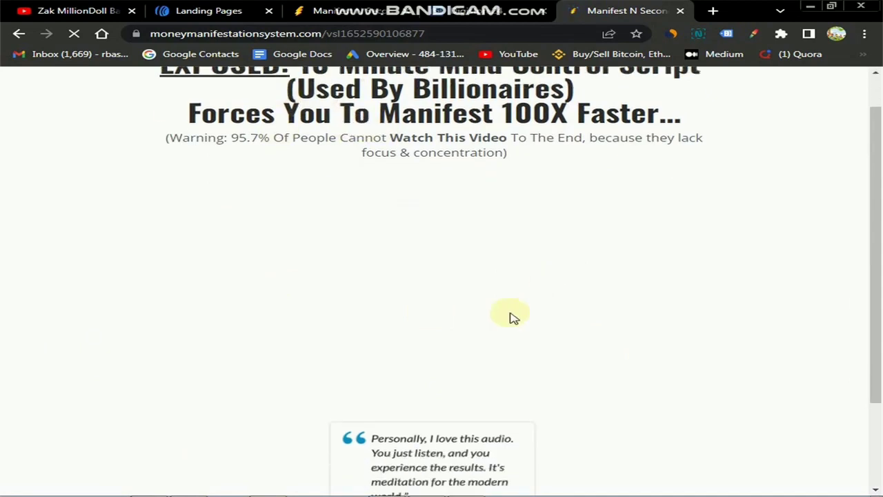
scroll(476, 336, down, 2)
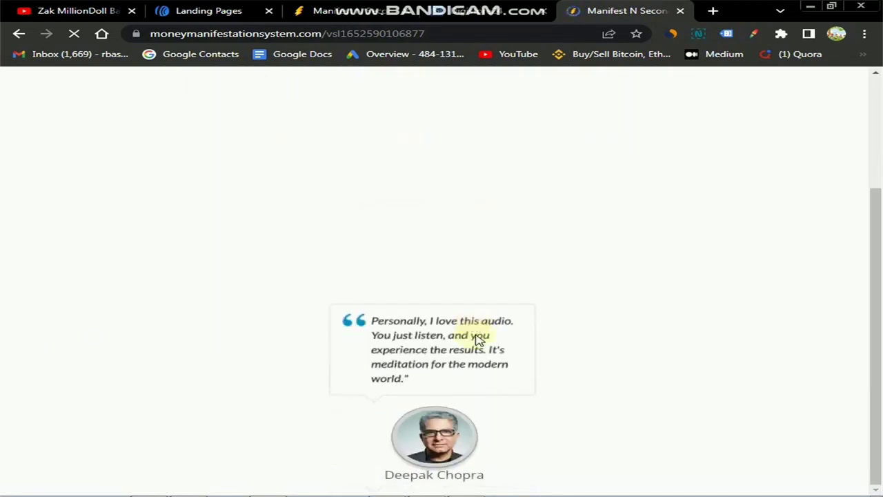
scroll(476, 336, up, 2)
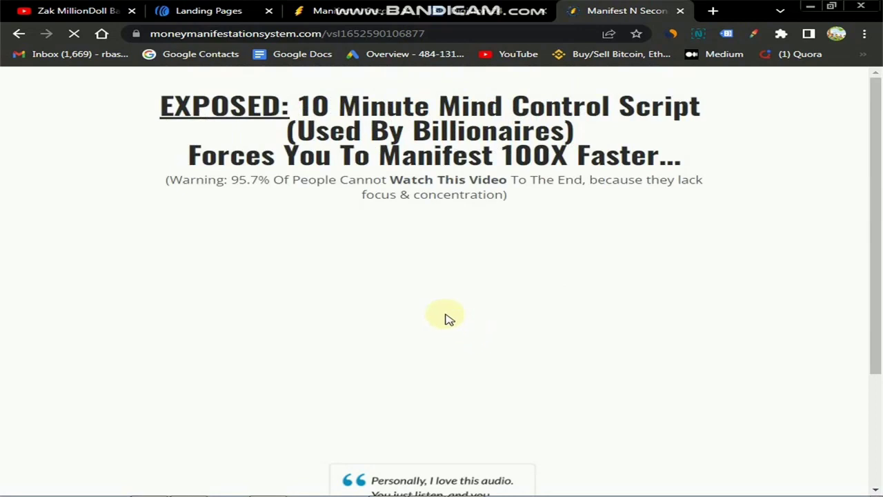